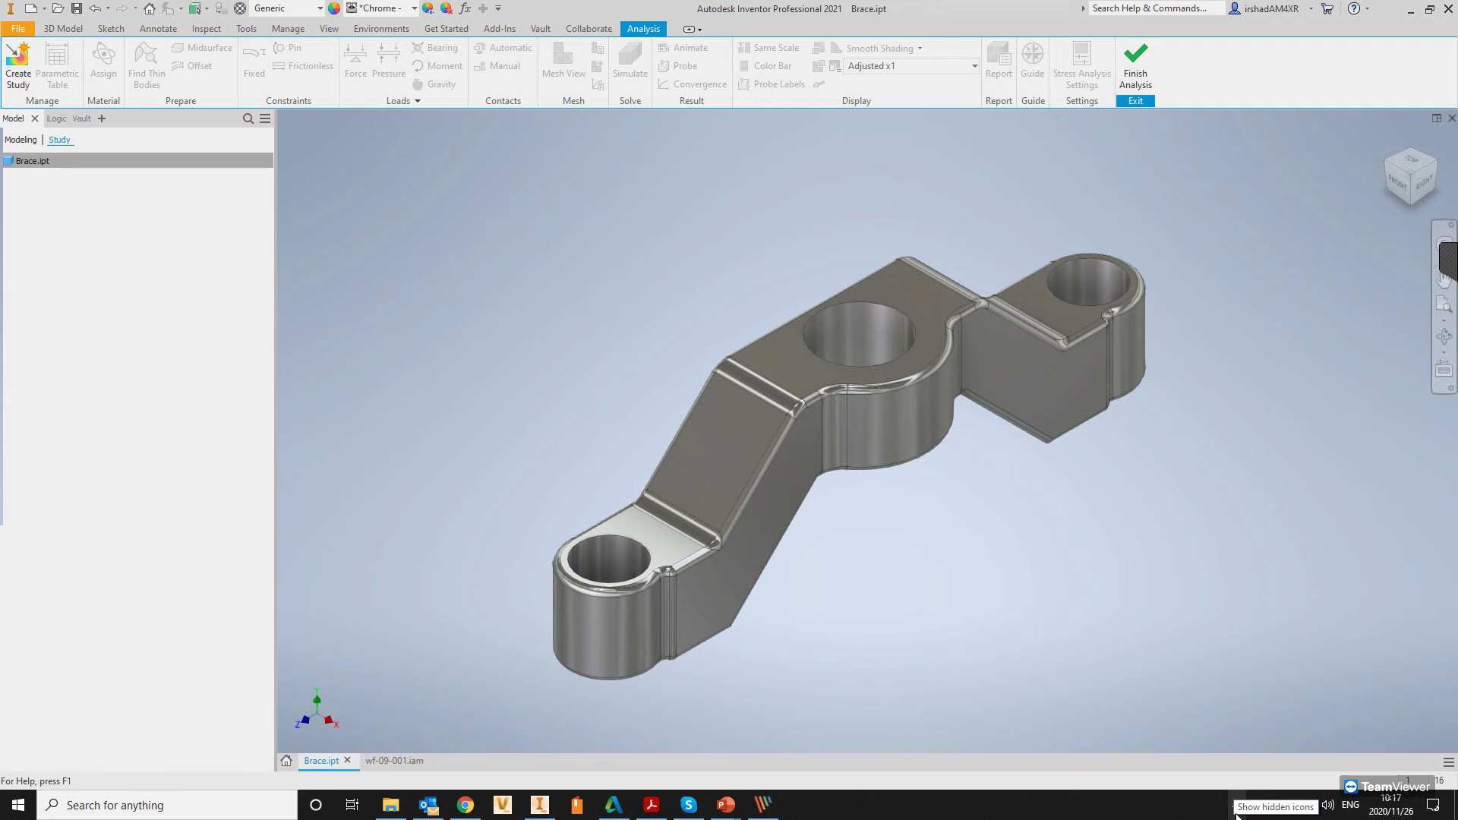
{"action": "left_click", "coordinate": [1452, 262]}
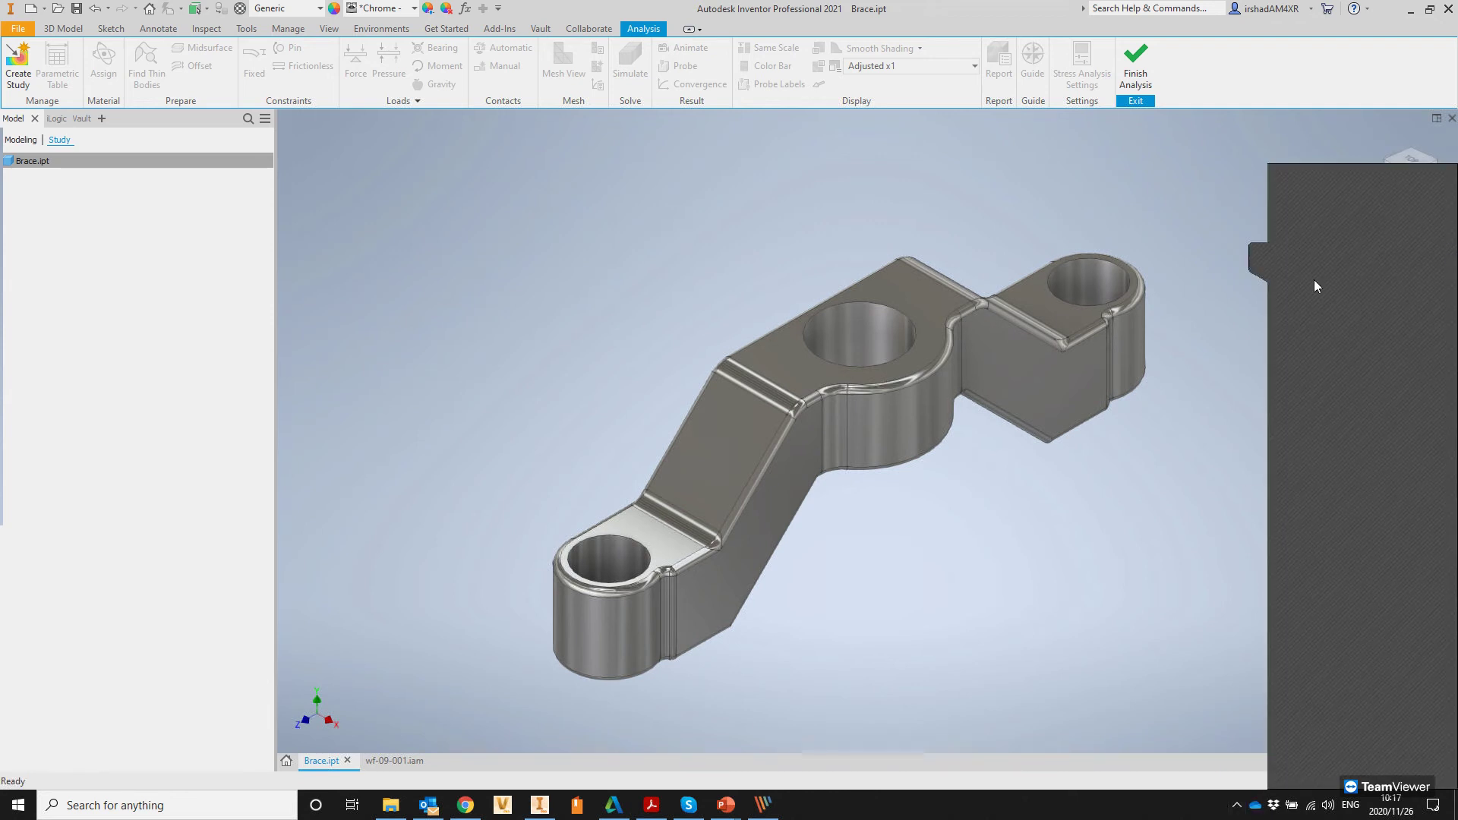
{"action": "left_click", "coordinate": [1252, 255]}
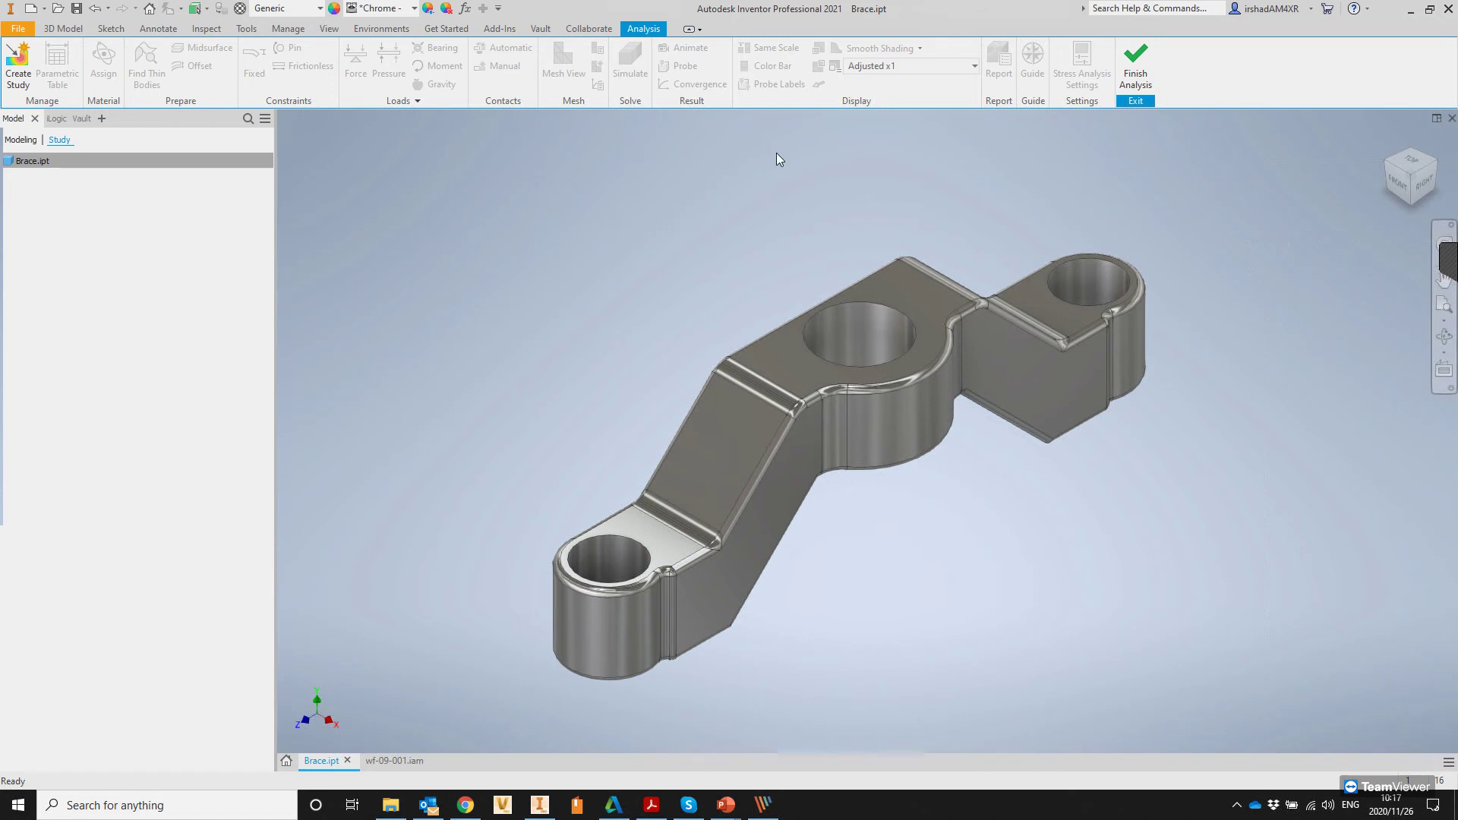
Step: Finish the current analysis session and re-enter the Stress Analysis environment for the brace part
{"action": "left_click", "coordinate": [1136, 60]}
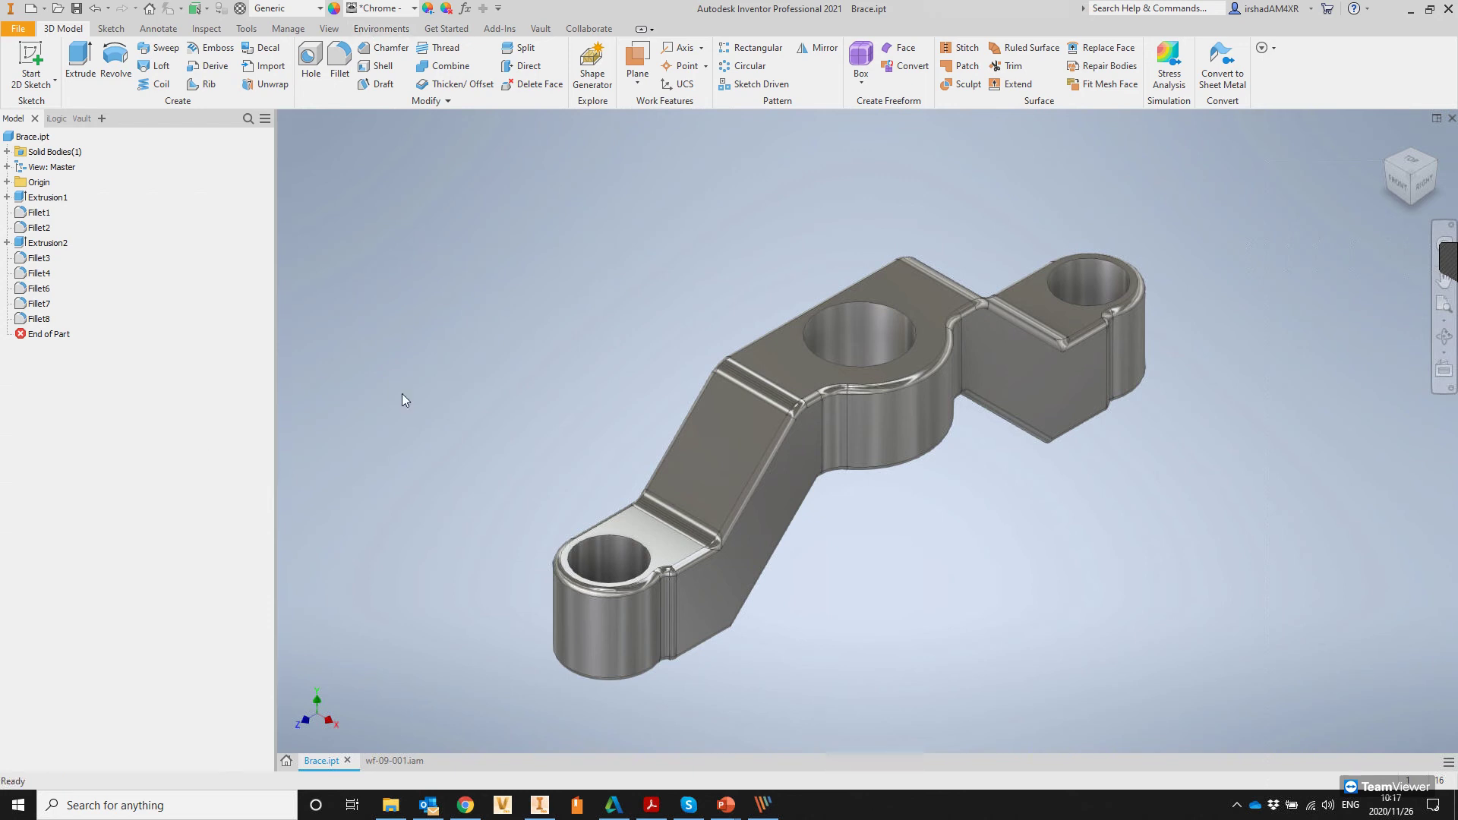
{"action": "middle_click_drag", "start_coordinate": [647, 365], "coordinate": [532, 289], "text": "shift"}
{"action": "left_click", "coordinate": [381, 28]}
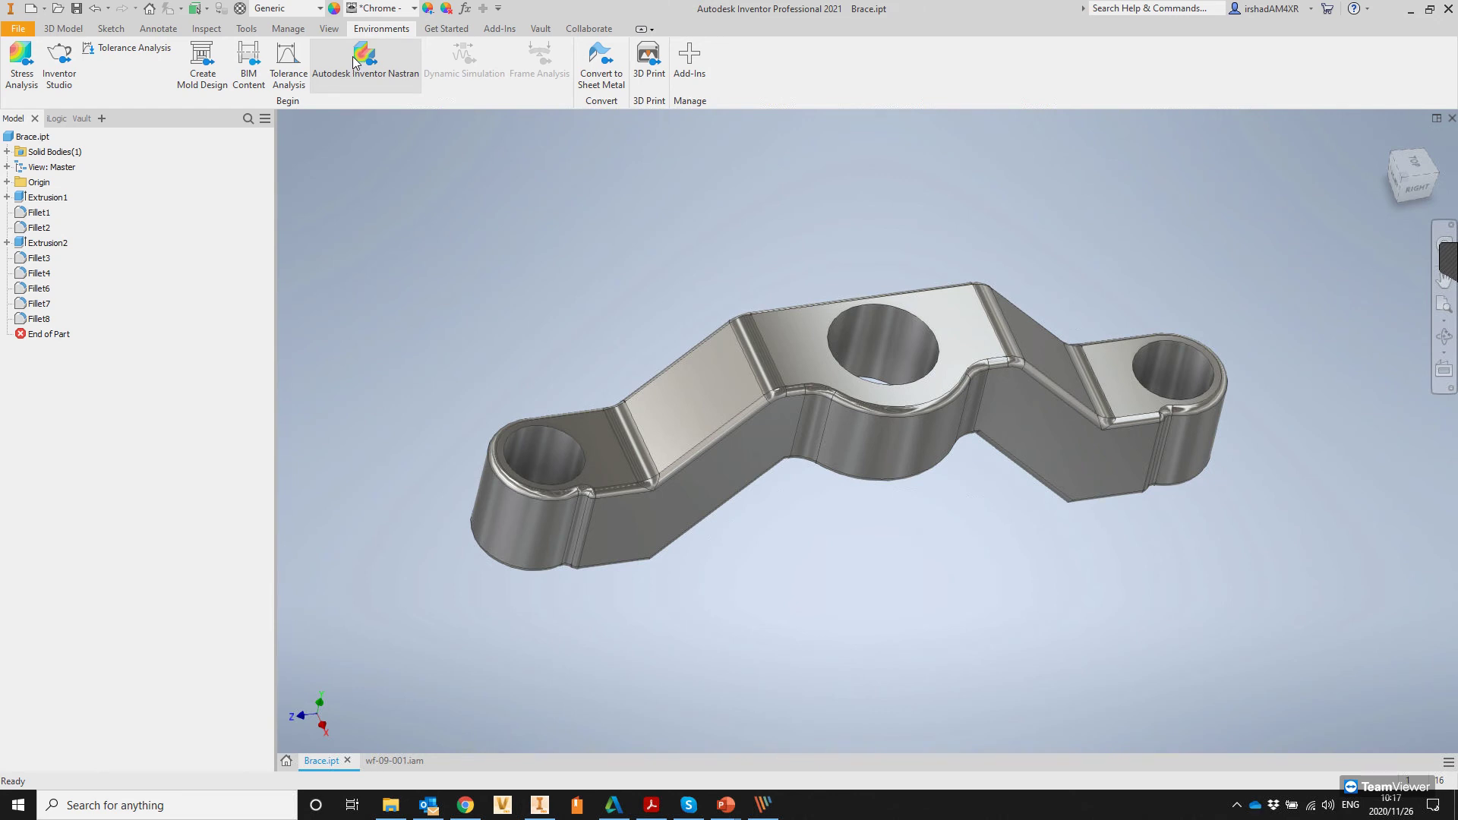
{"action": "left_click", "coordinate": [22, 61]}
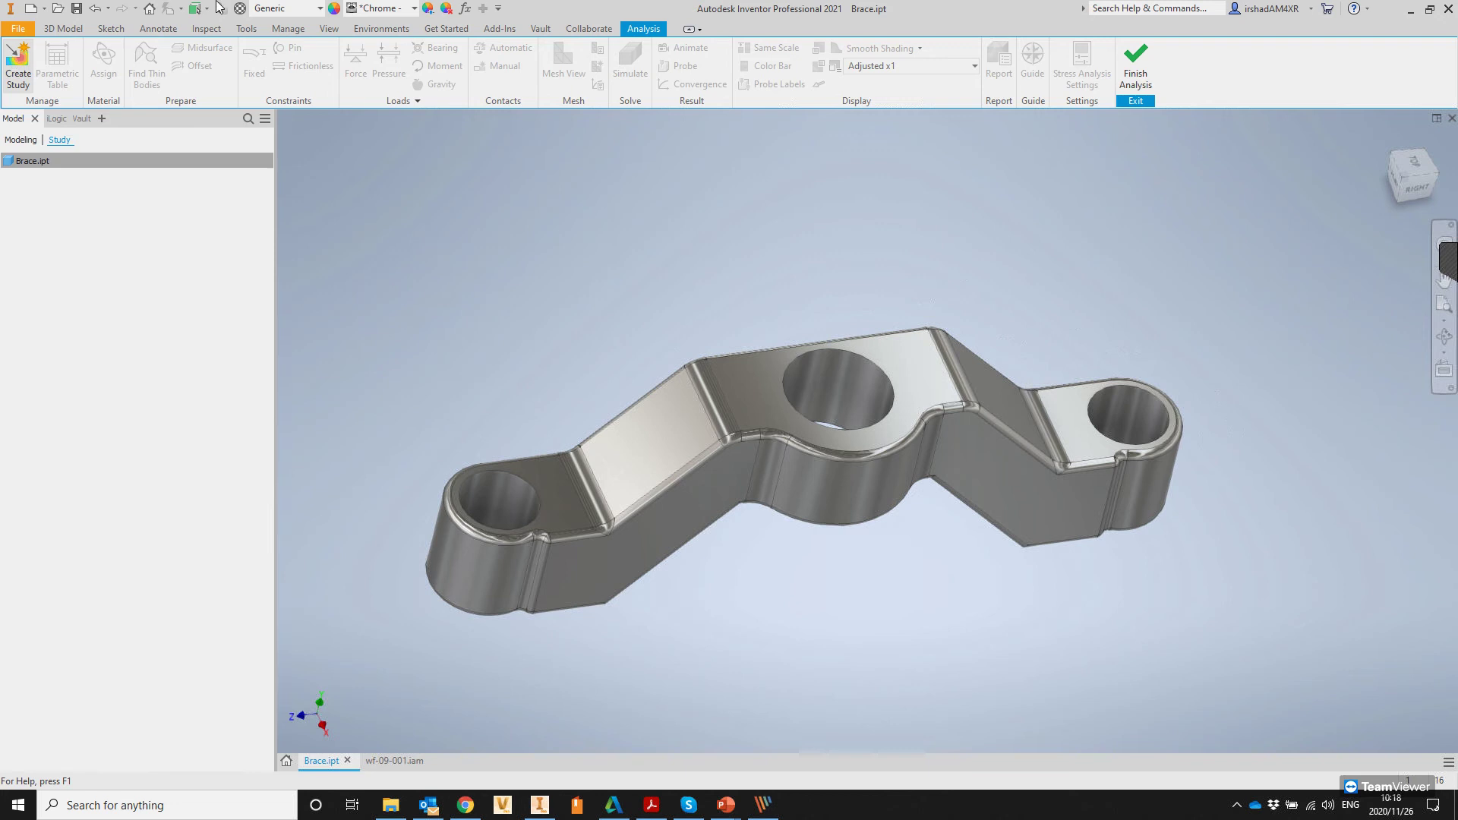
Step: Create a new Static Analysis study for the brace with the Single Point design objective and Bonded contacts
{"action": "key", "text": "F6"}
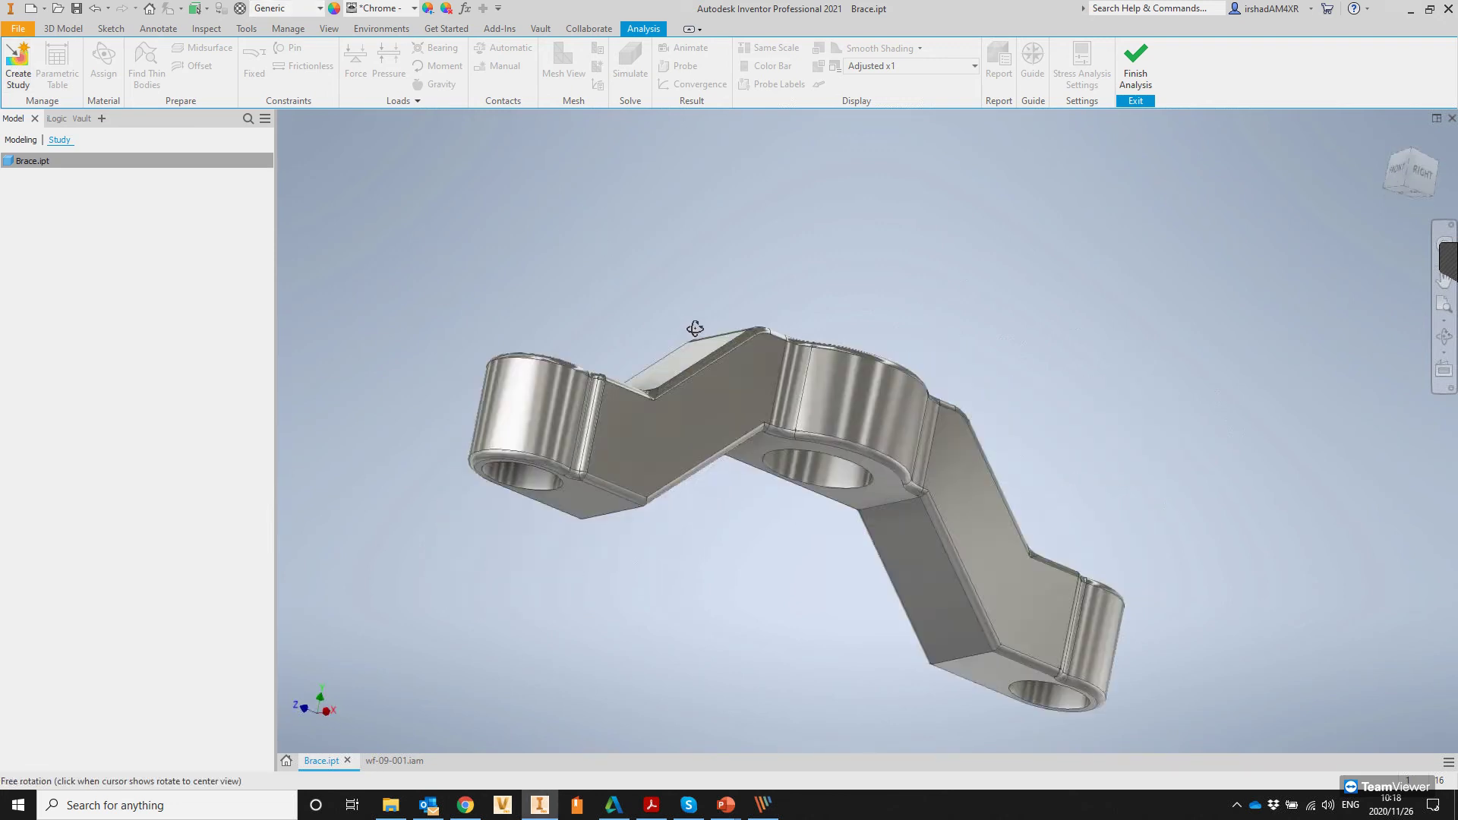
{"action": "left_click", "coordinate": [16, 80]}
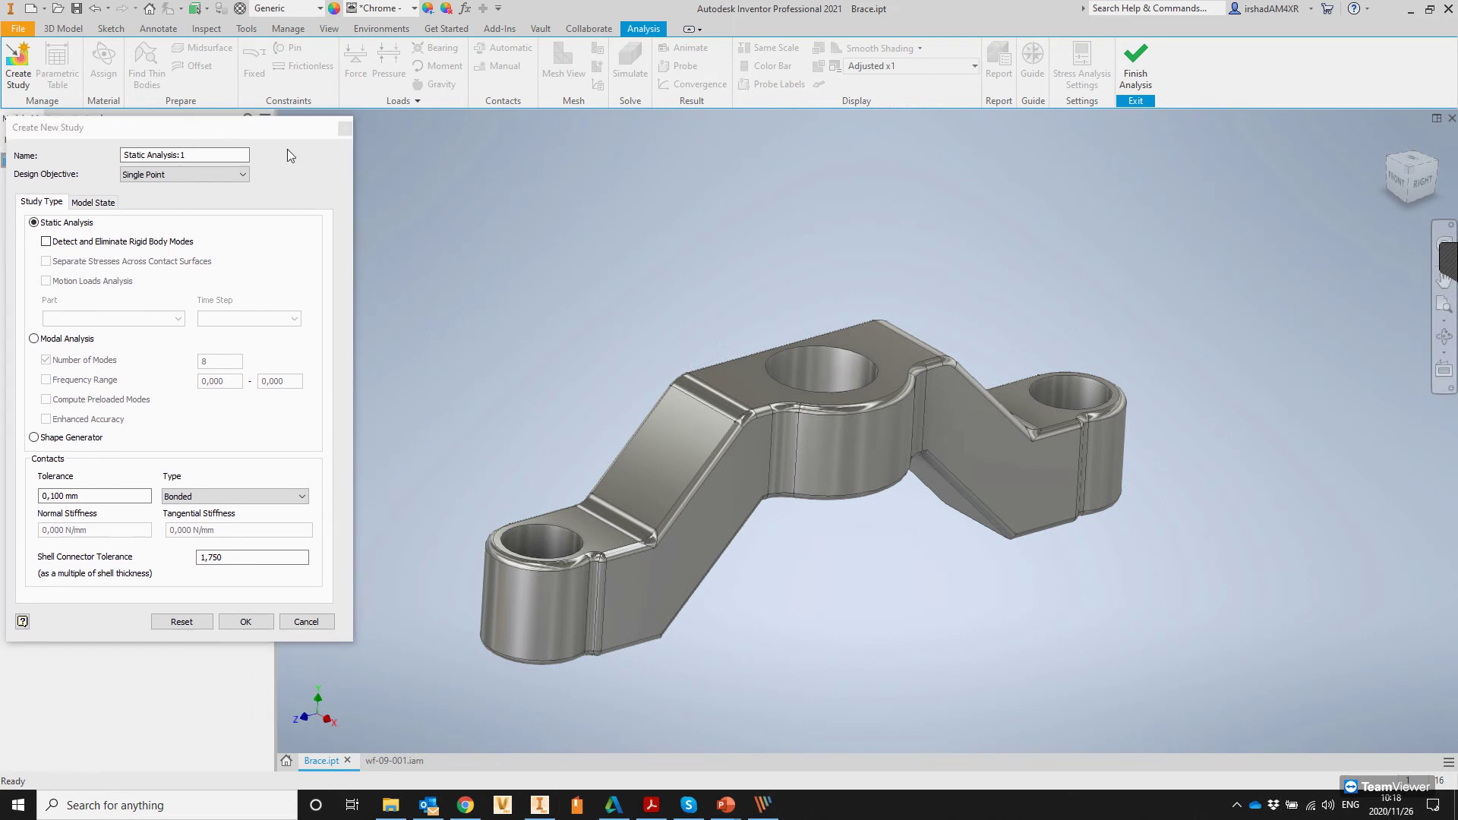
{"action": "mouse_move", "coordinate": [78, 127]}
{"action": "left_mouse_down"}
{"action": "mouse_move", "coordinate": [316, 140]}
{"action": "mouse_move", "coordinate": [79, 127]}
{"action": "left_mouse_up"}
{"action": "left_click", "coordinate": [1453, 257]}
{"action": "left_click", "coordinate": [34, 339]}
{"action": "left_click", "coordinate": [33, 224]}
{"action": "left_click", "coordinate": [47, 242]}
{"action": "left_click", "coordinate": [46, 241]}
{"action": "double_click", "coordinate": [131, 154]}
{"action": "left_click", "coordinate": [231, 627]}
{"action": "left_click", "coordinate": [241, 624]}
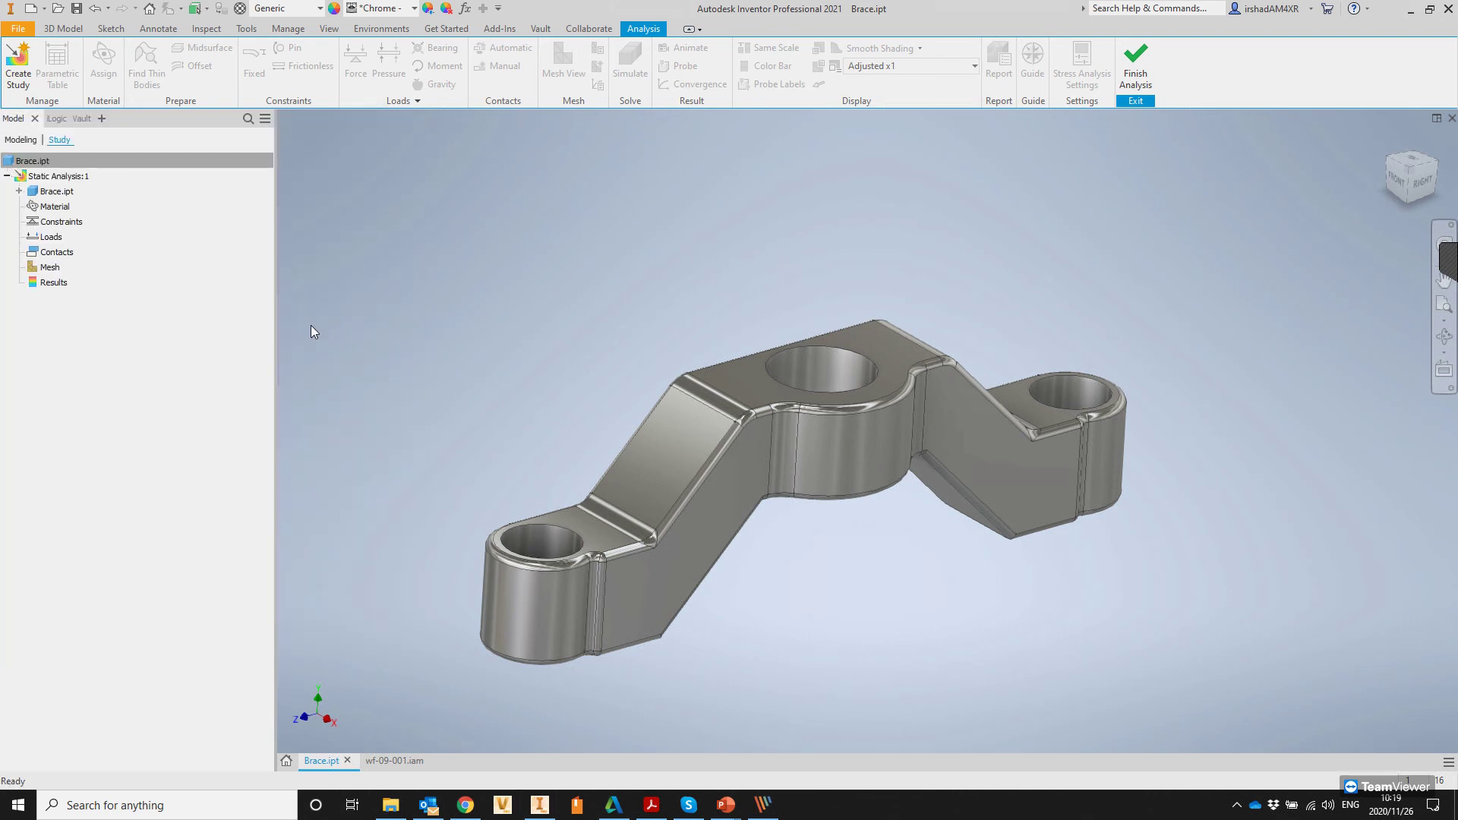
Step: Look through the new study's browser entries, including the brace's features, material, constraints and mesh
{"action": "left_click", "coordinate": [59, 176]}
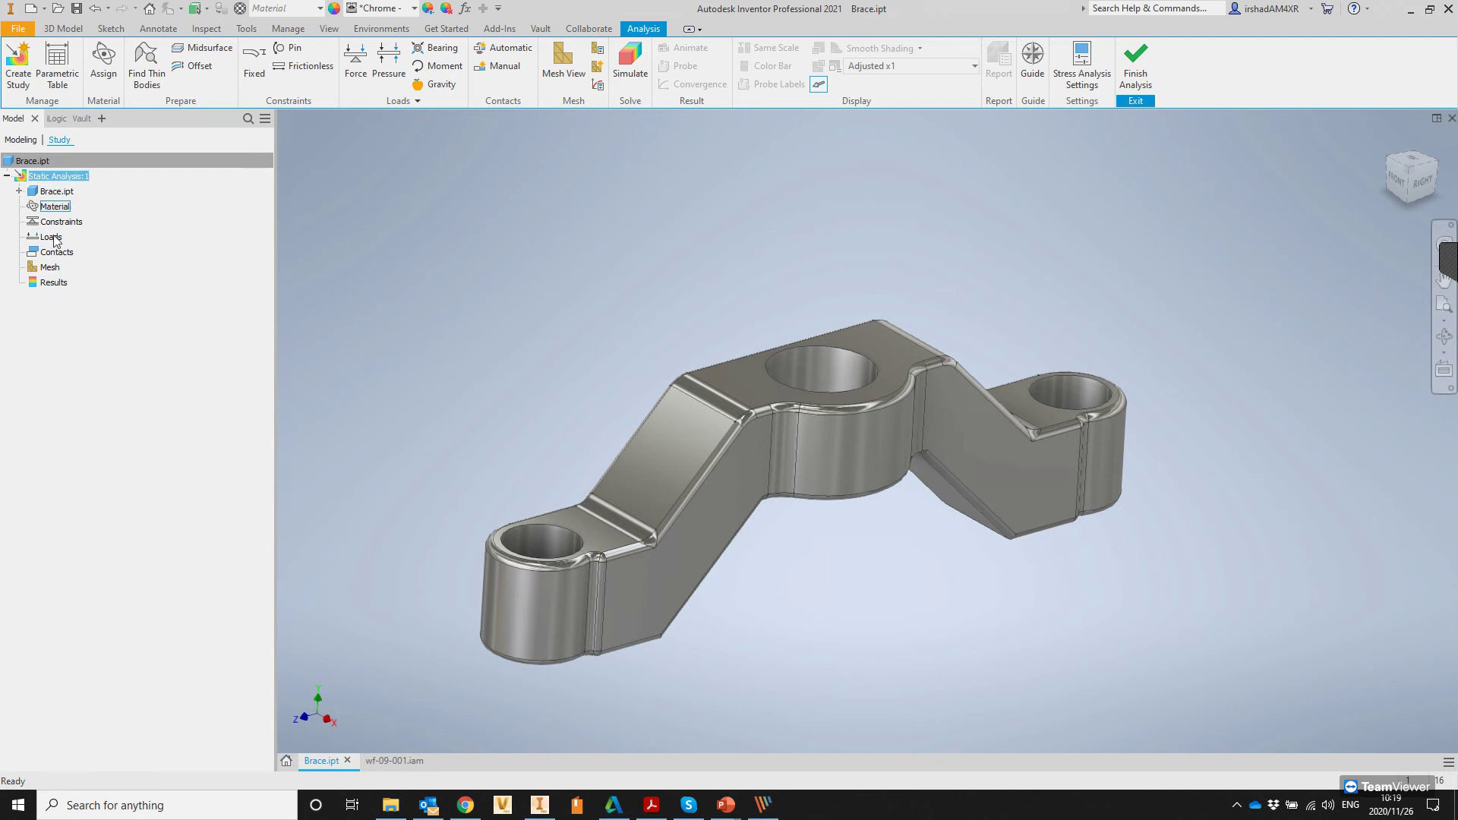
{"action": "left_click", "coordinate": [19, 191]}
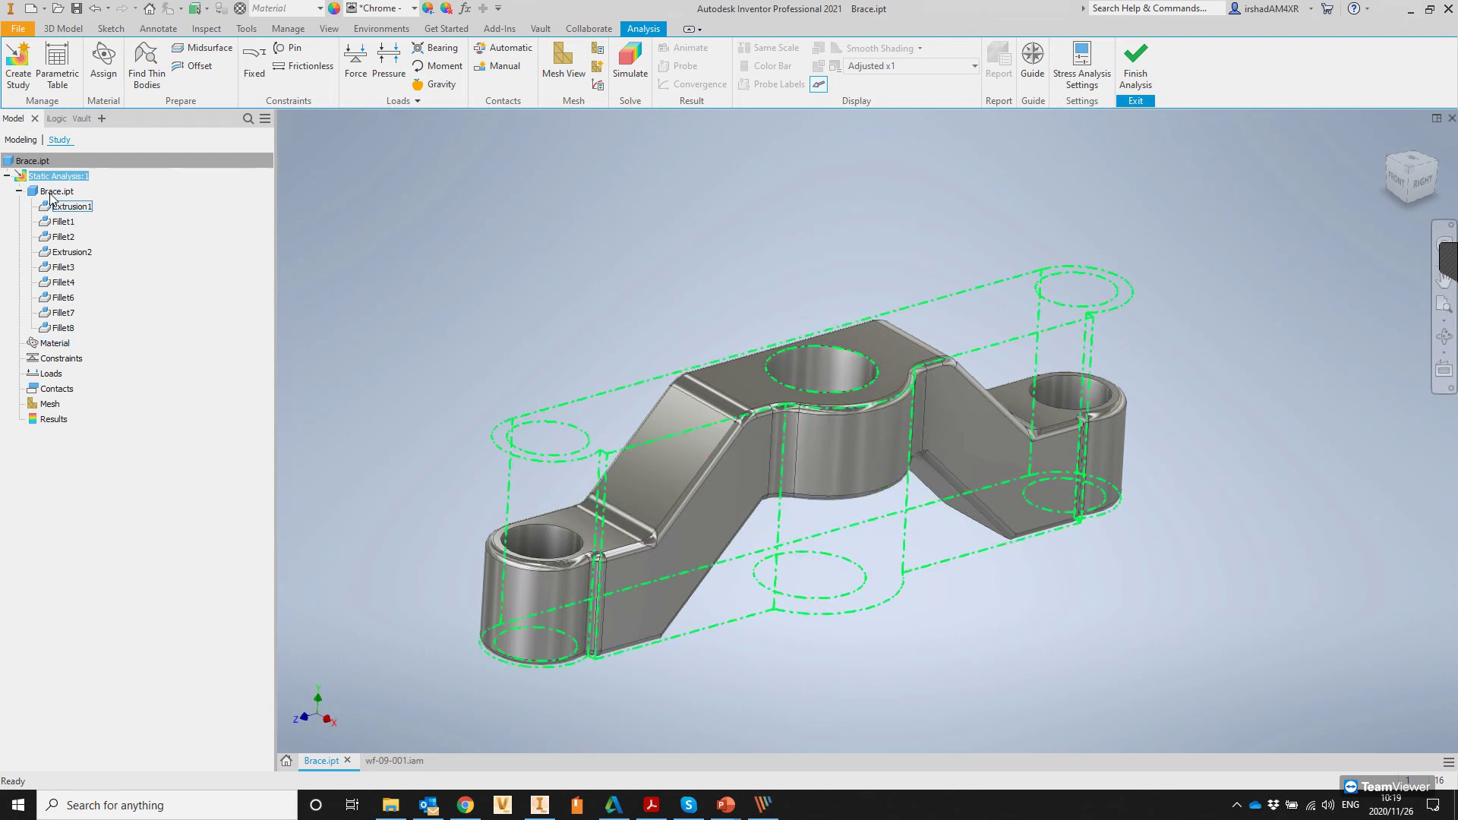
{"action": "left_click", "coordinate": [19, 191]}
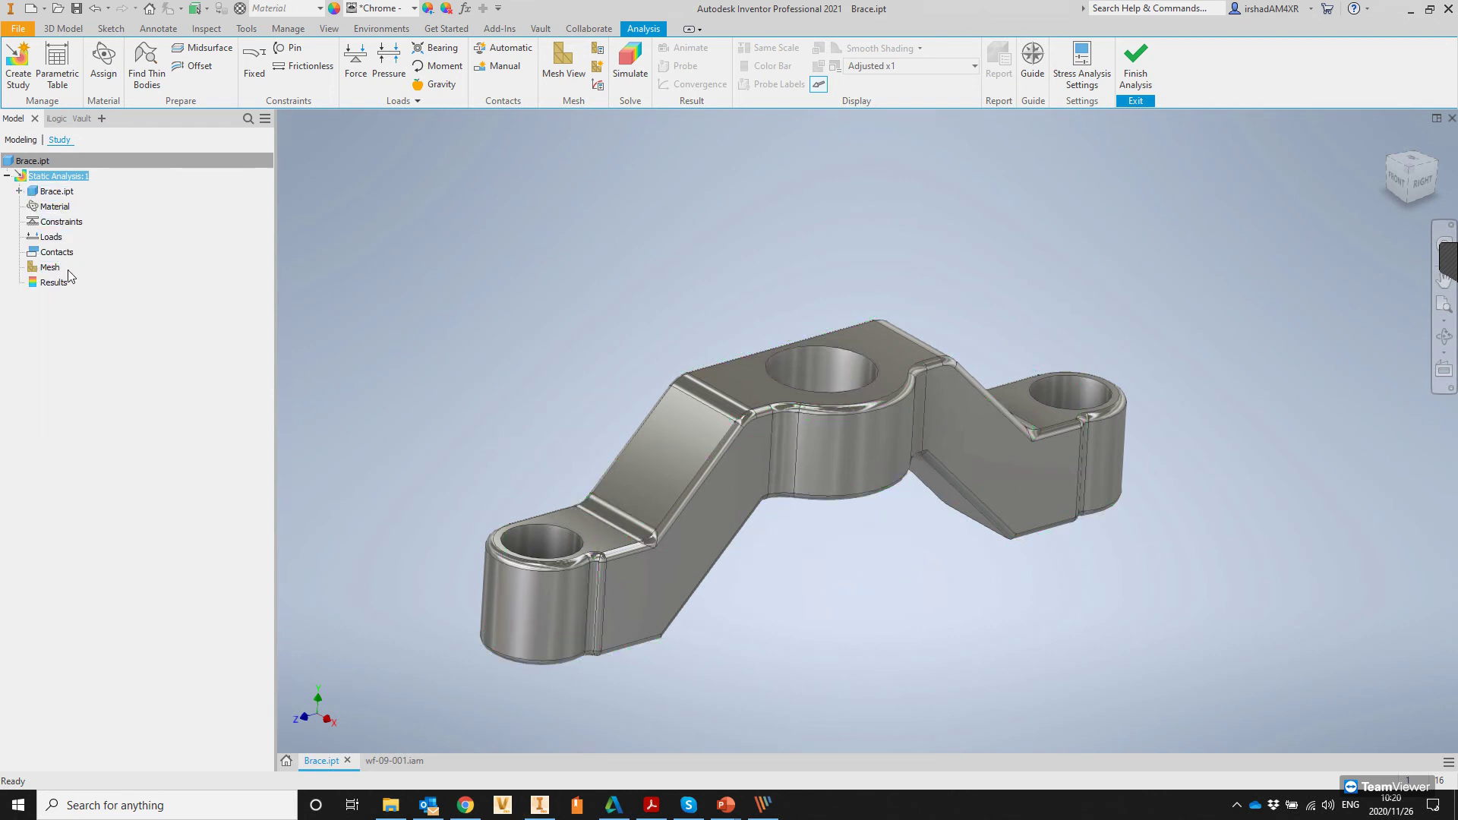
{"action": "left_click", "coordinate": [57, 207]}
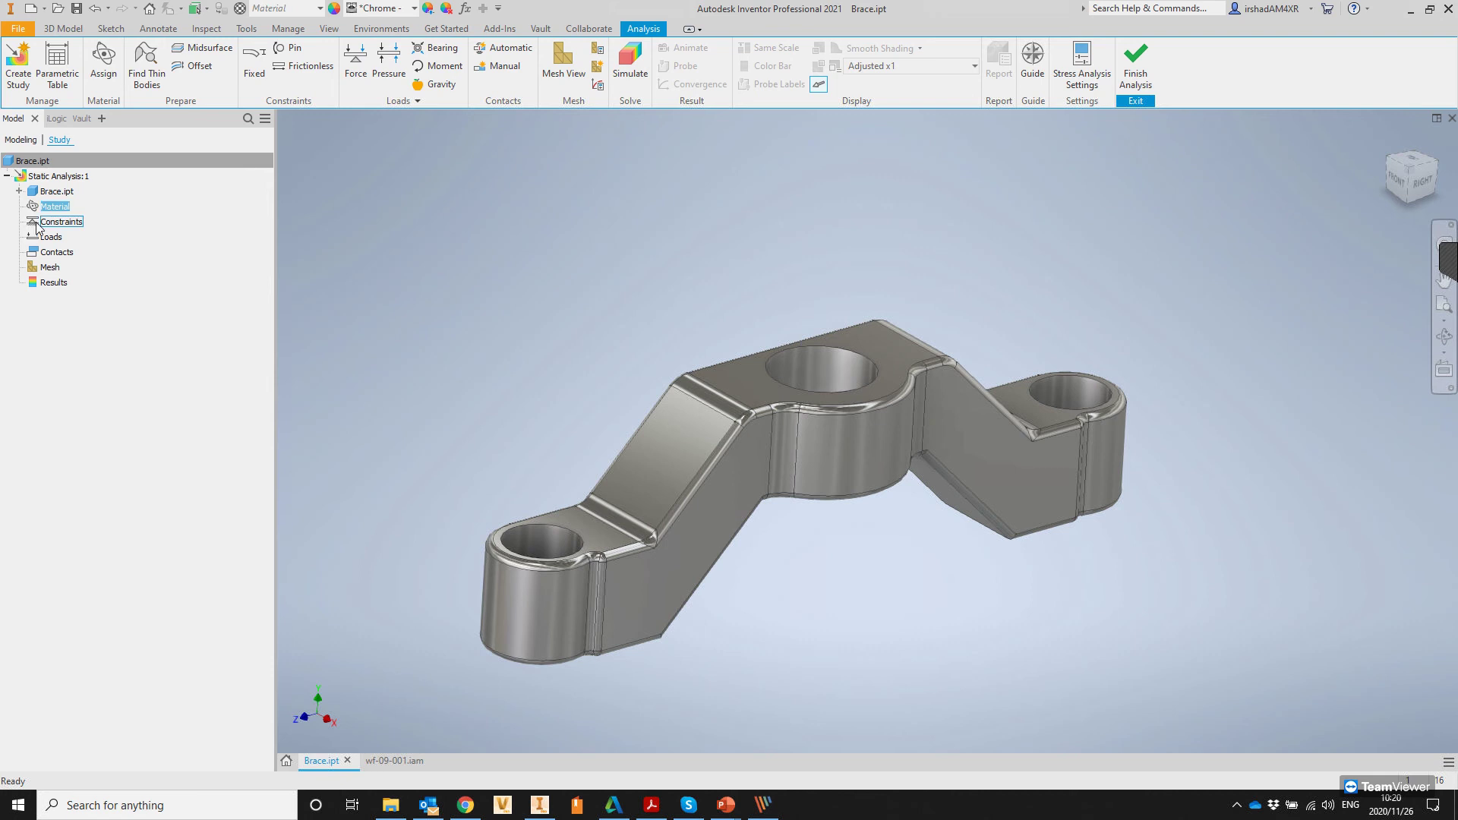
{"action": "left_click", "coordinate": [58, 222]}
{"action": "left_click", "coordinate": [47, 267]}
Step: Open the material assignment for the study and check the brace's original and override material entries
{"action": "left_click", "coordinate": [54, 208]}
{"action": "right_click", "coordinate": [54, 207]}
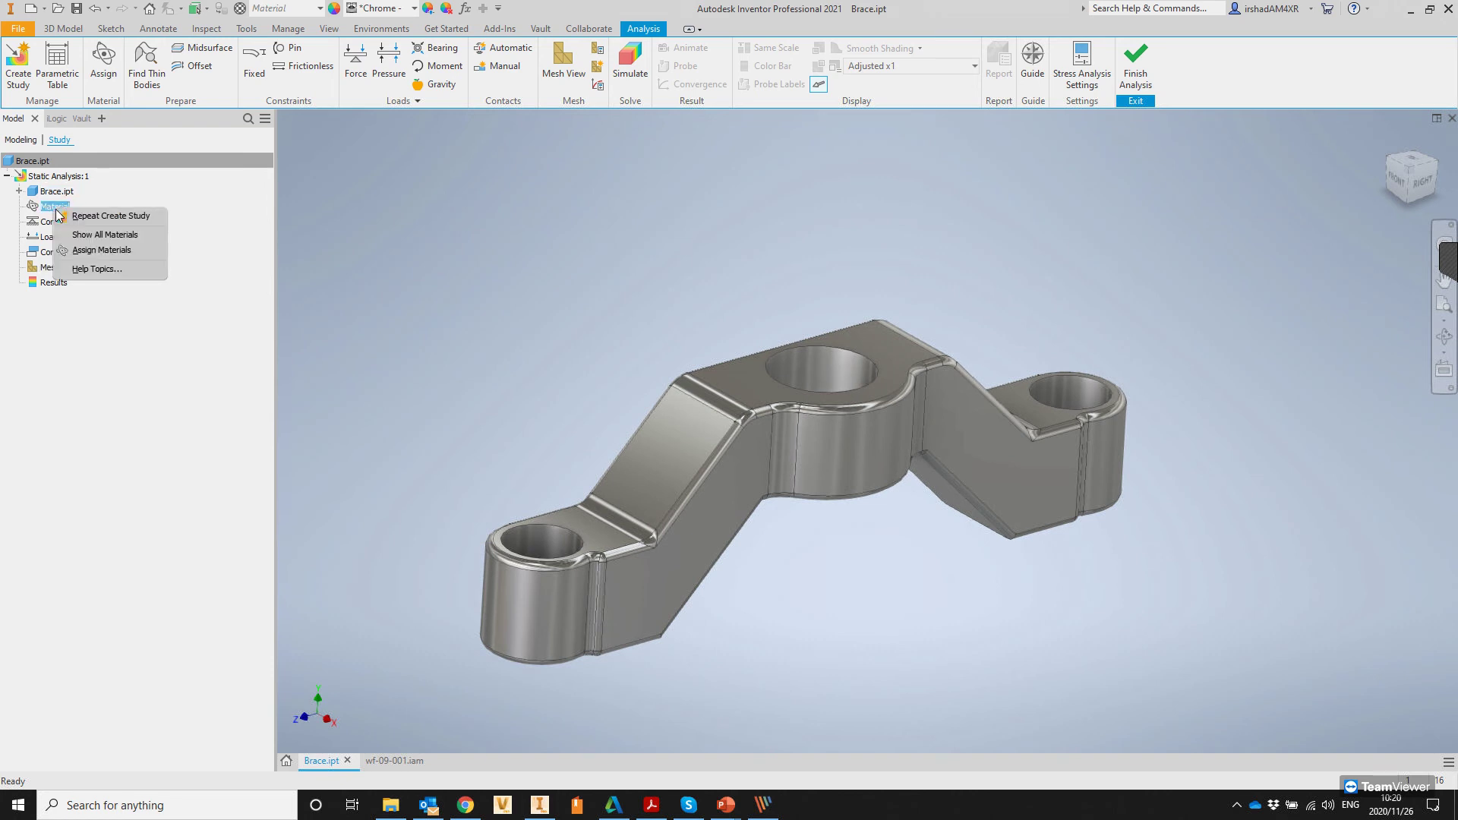
{"action": "left_click", "coordinate": [105, 252]}
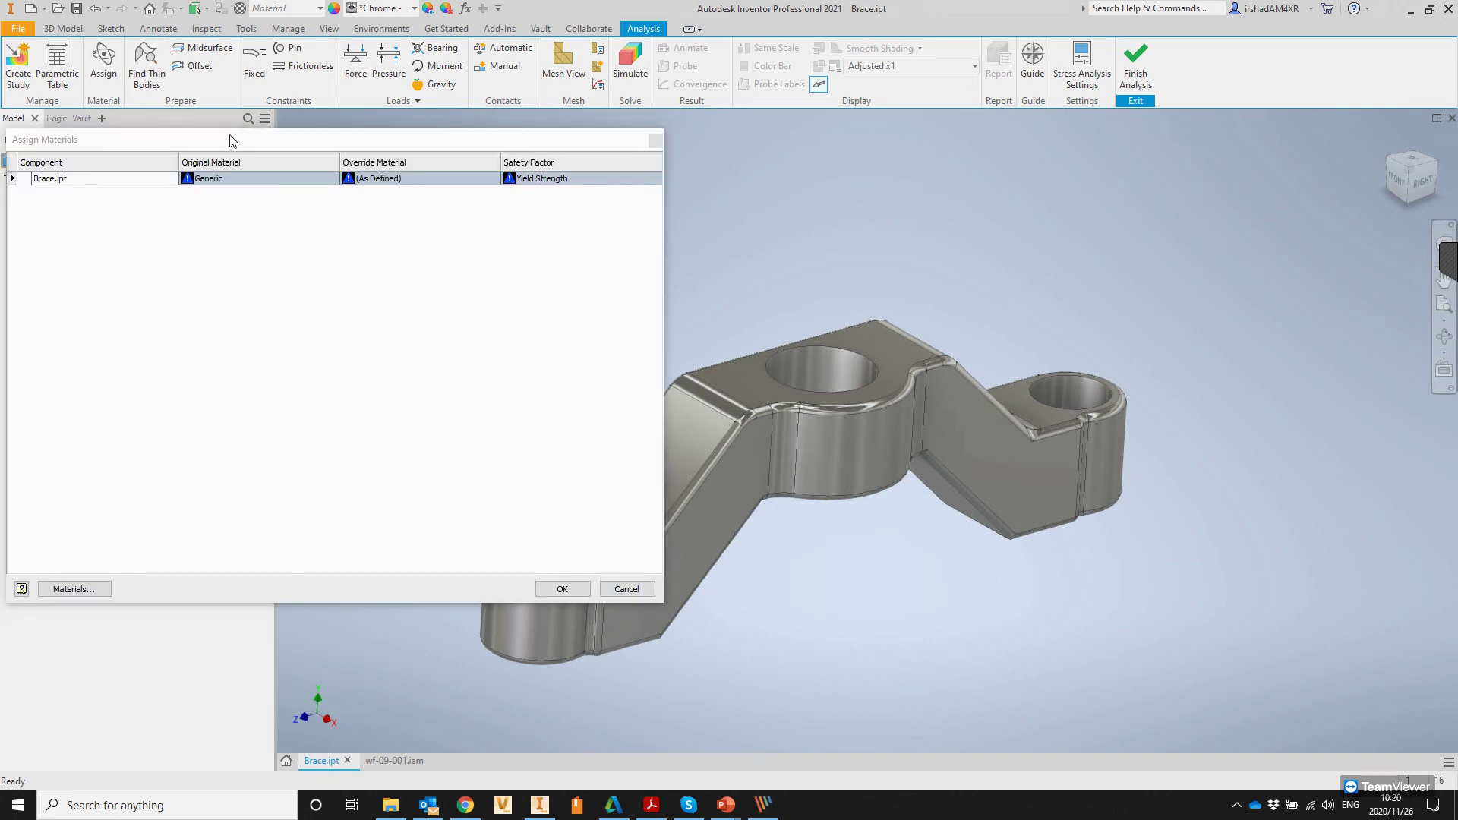
{"action": "left_click", "coordinate": [522, 121]}
{"action": "left_click", "coordinate": [224, 179]}
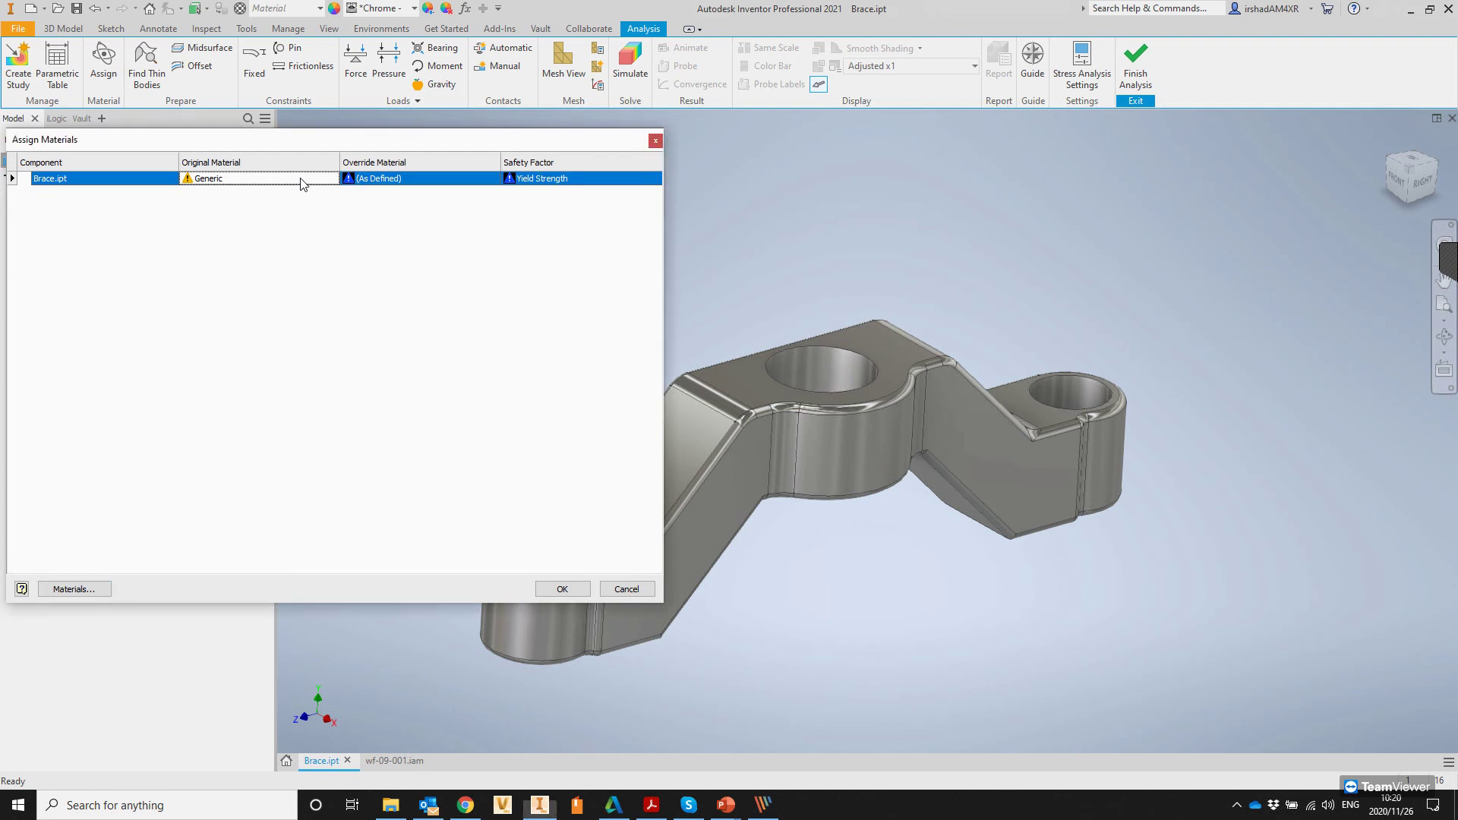
{"action": "left_click", "coordinate": [394, 182]}
{"action": "left_click", "coordinate": [492, 179]}
{"action": "left_click", "coordinate": [493, 179]}
{"action": "left_click", "coordinate": [493, 180]}
{"action": "left_click", "coordinate": [493, 179]}
{"action": "left_click", "coordinate": [493, 179]}
{"action": "left_click", "coordinate": [492, 180]}
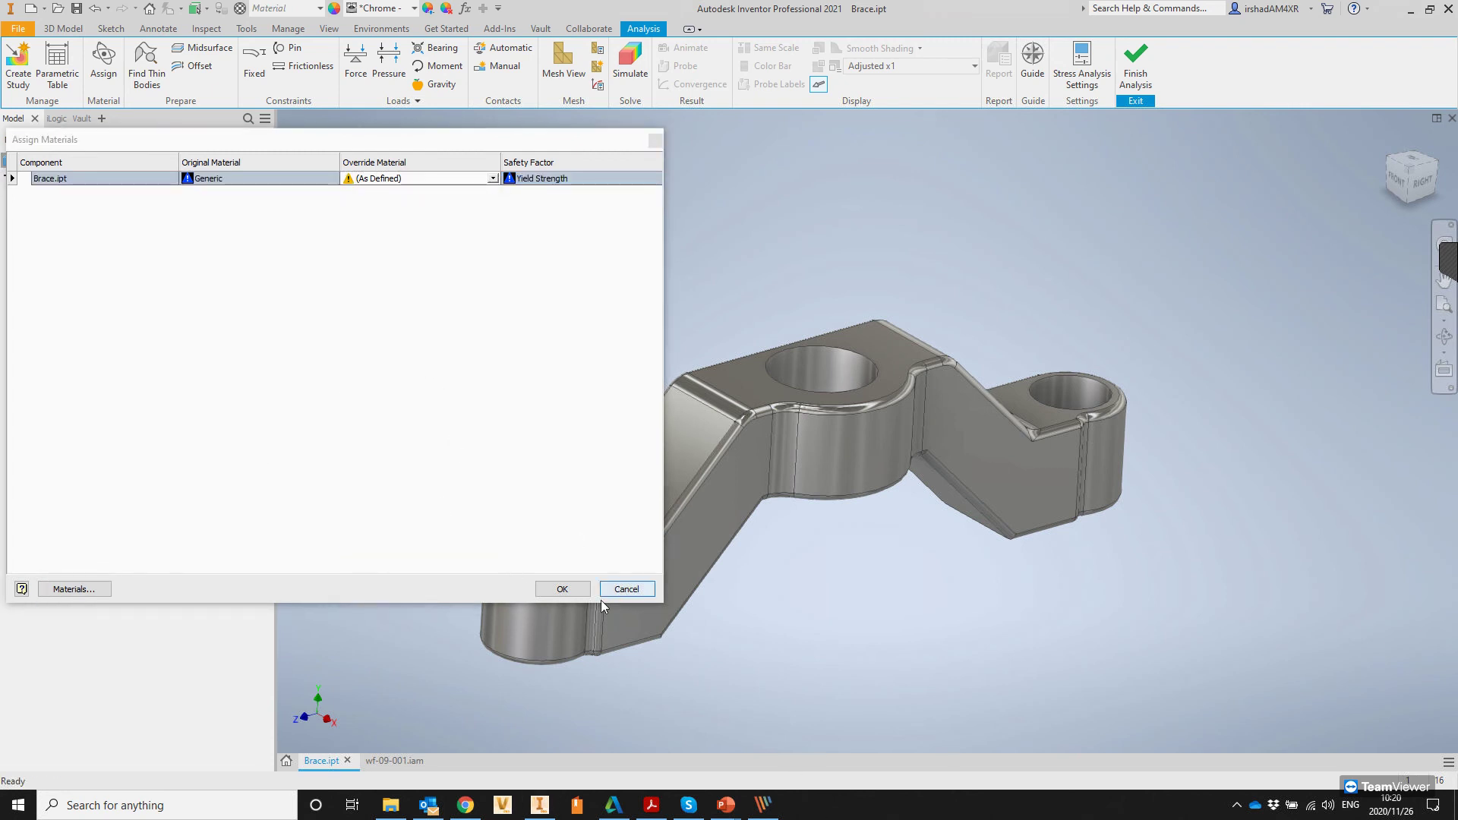
Step: Open the Material Browser and find Steel, Mild in the Inventor Material Library
{"action": "left_click", "coordinate": [66, 590]}
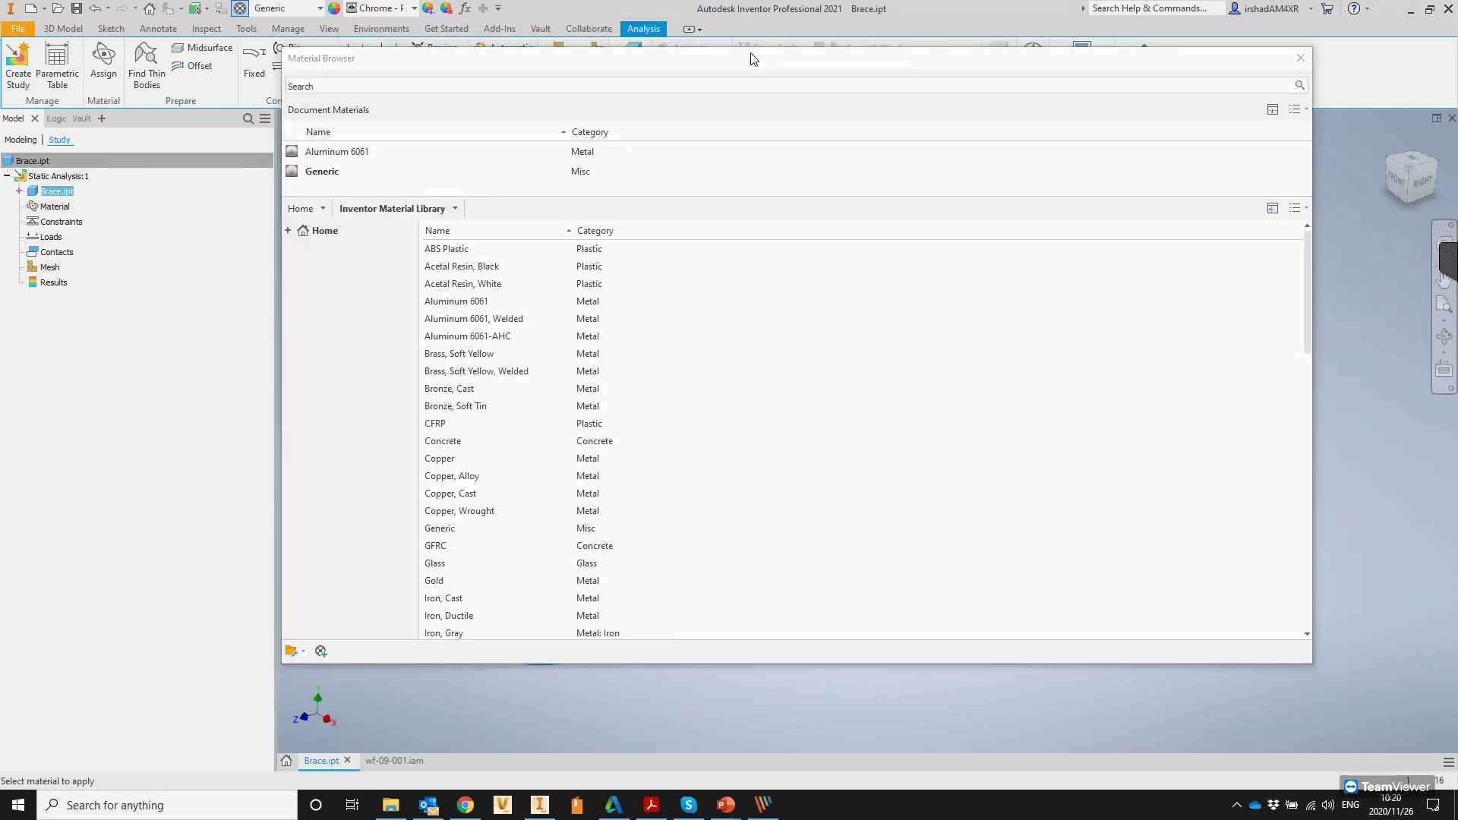
{"action": "left_click", "coordinate": [463, 354]}
{"action": "scroll", "coordinate": [516, 436], "scroll_direction": "down", "scroll_amount": 4}
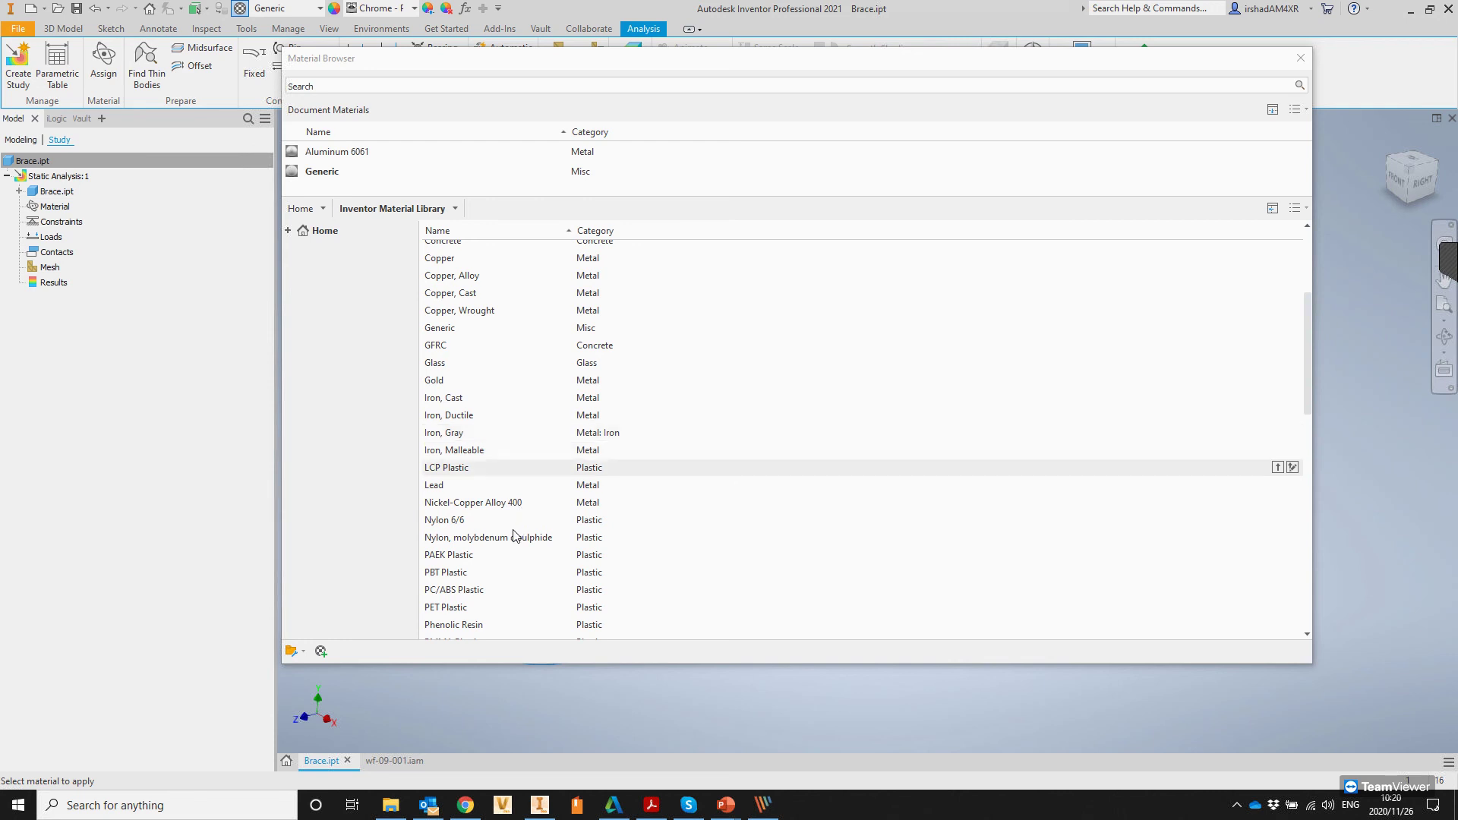
{"action": "left_click", "coordinate": [475, 484]}
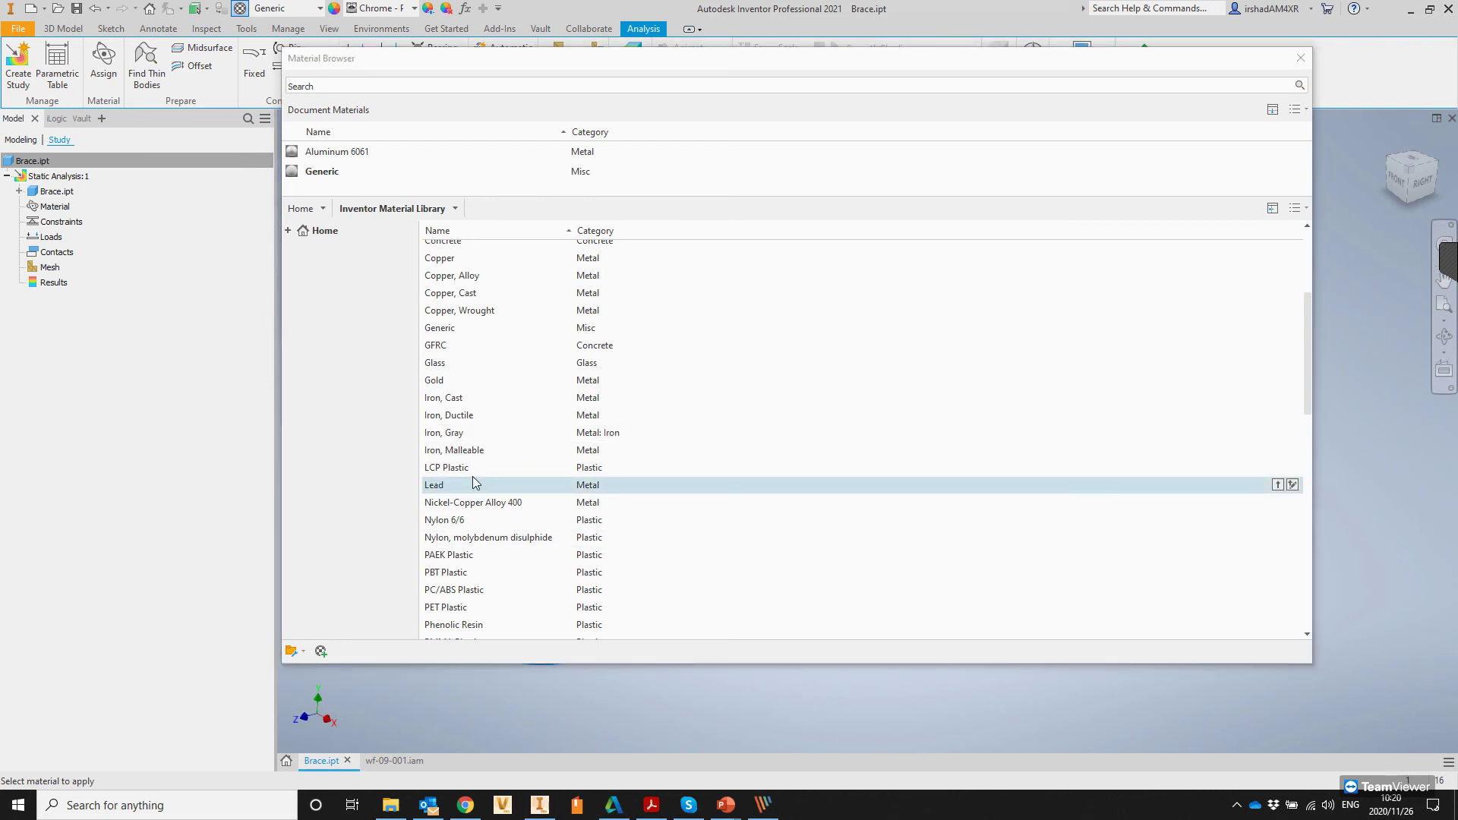
{"action": "left_click", "coordinate": [490, 415]}
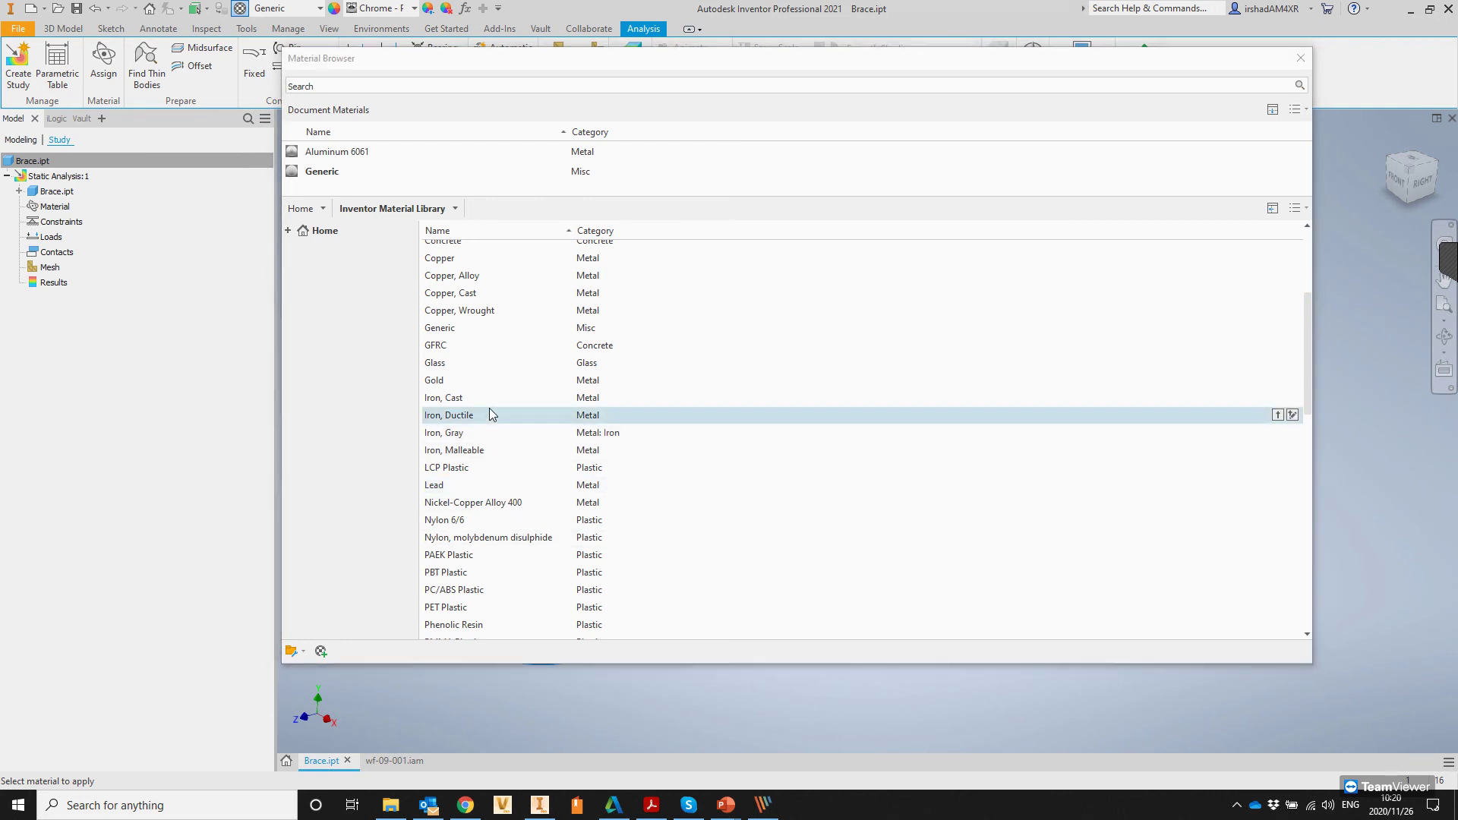
{"action": "scroll", "coordinate": [489, 414], "scroll_direction": "up", "scroll_amount": 1}
{"action": "scroll", "coordinate": [489, 414], "scroll_direction": "down", "scroll_amount": 6}
{"action": "scroll", "coordinate": [490, 415], "scroll_direction": "down", "scroll_amount": 4}
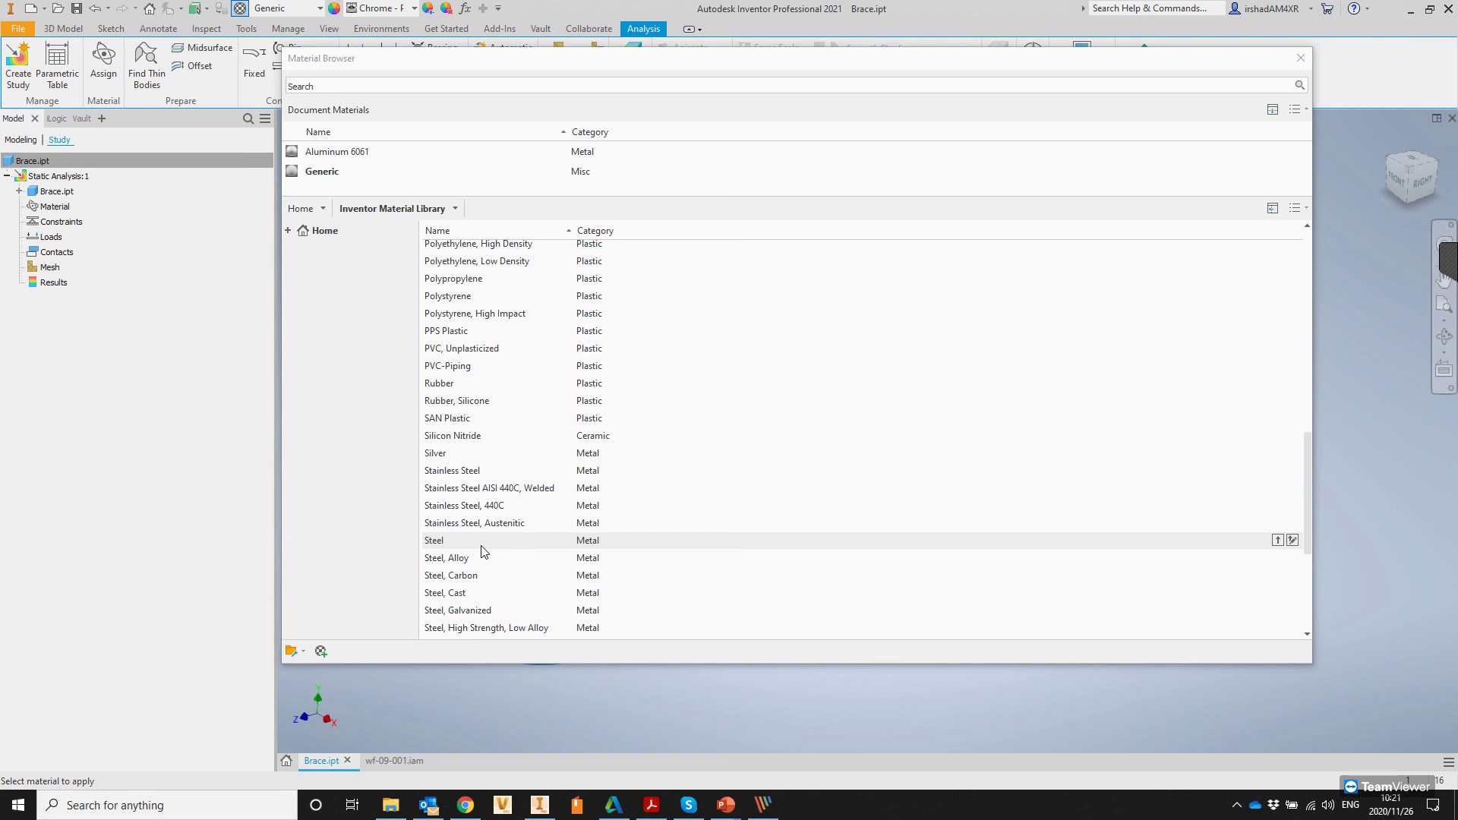
{"action": "scroll", "coordinate": [486, 550], "scroll_direction": "down", "scroll_amount": 2}
{"action": "left_click", "coordinate": [518, 551]}
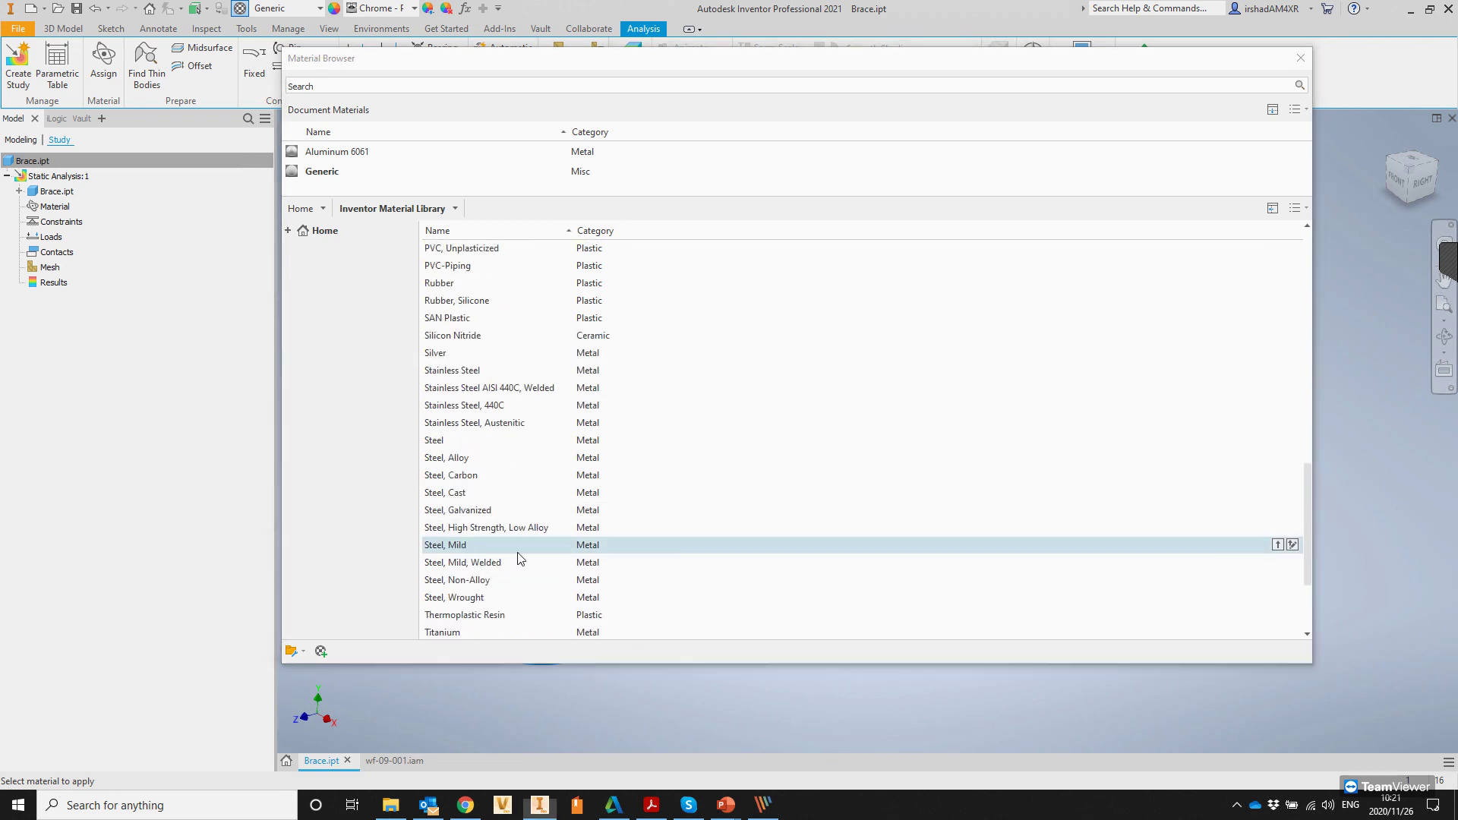
Step: Add Steel, Mild to the document materials, review its thermal and mechanical properties in the material editor, and accept them
{"action": "double_click", "coordinate": [451, 548]}
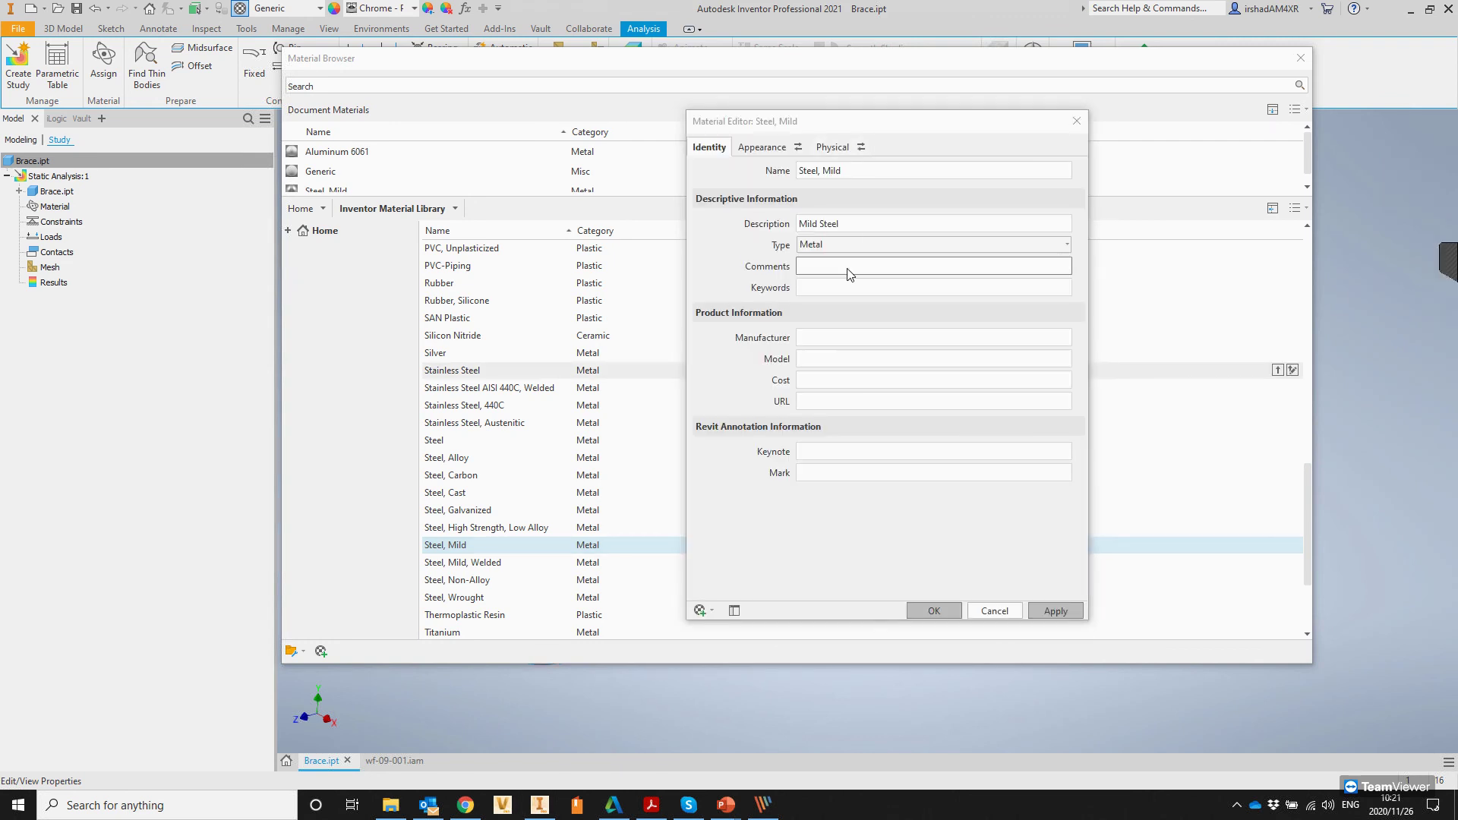
{"action": "left_click", "coordinate": [759, 149]}
{"action": "left_click", "coordinate": [829, 149]}
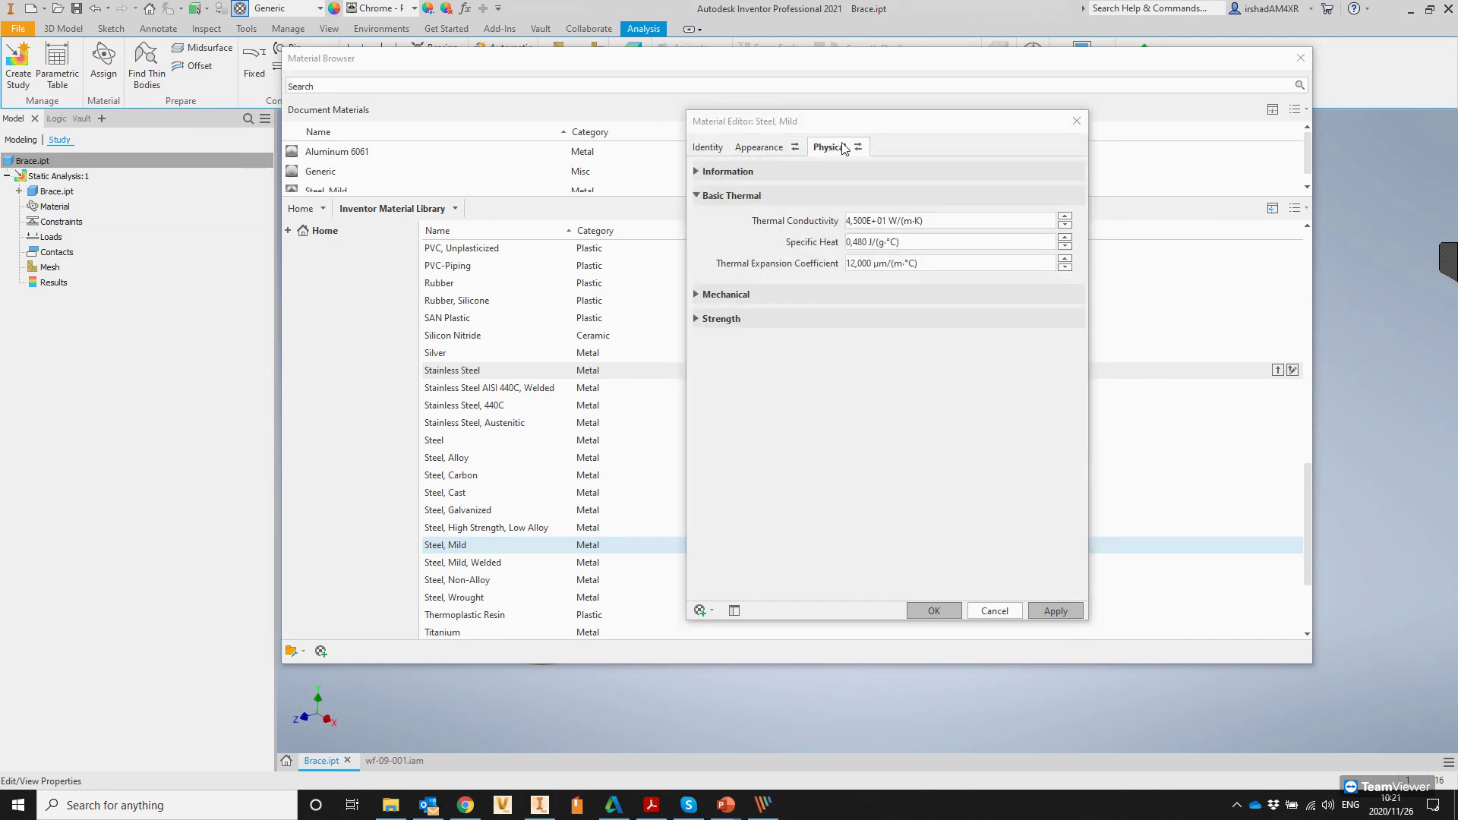
{"action": "left_click", "coordinate": [705, 296]}
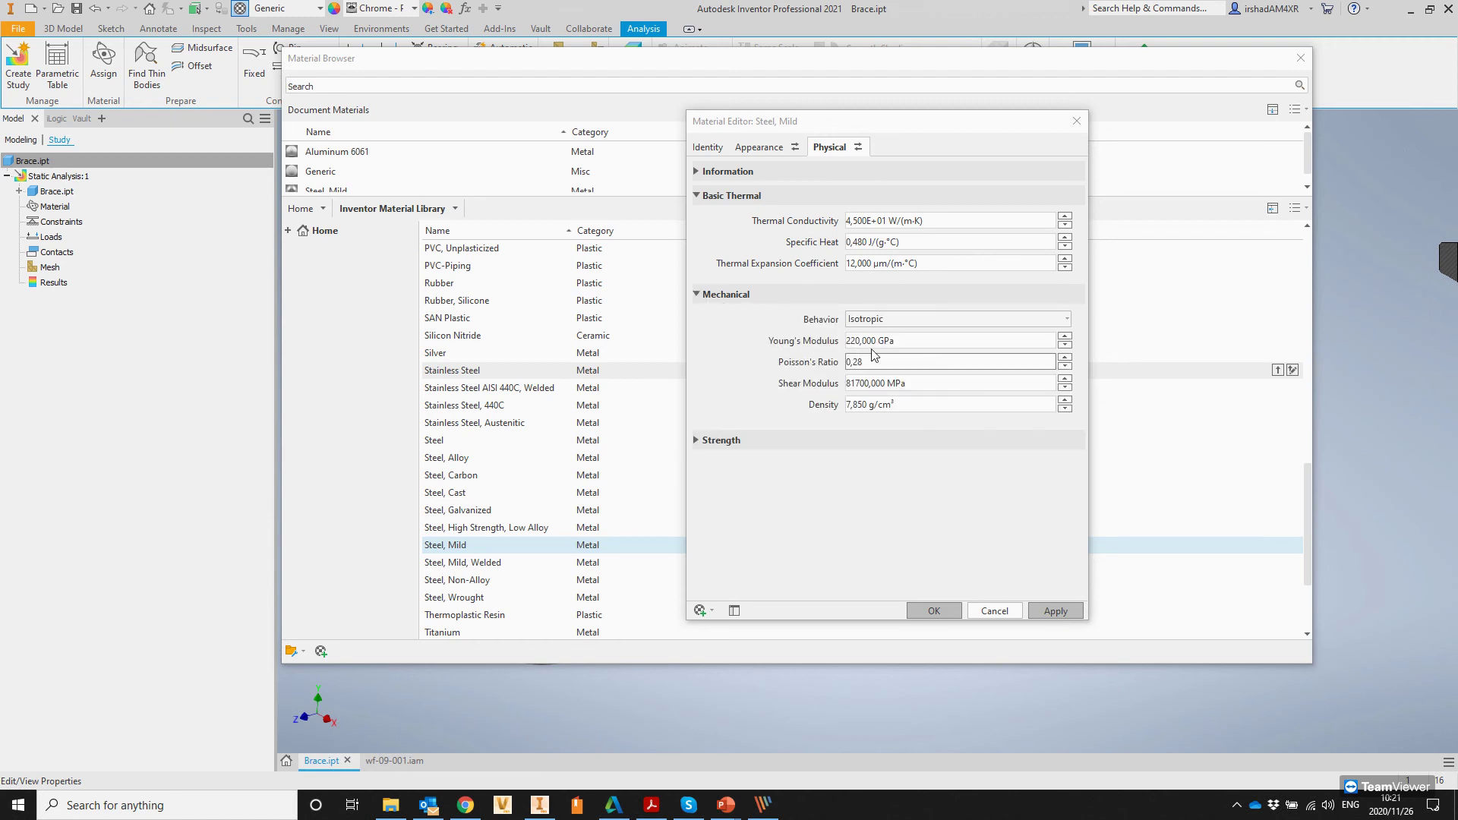
{"action": "left_click", "coordinate": [916, 340]}
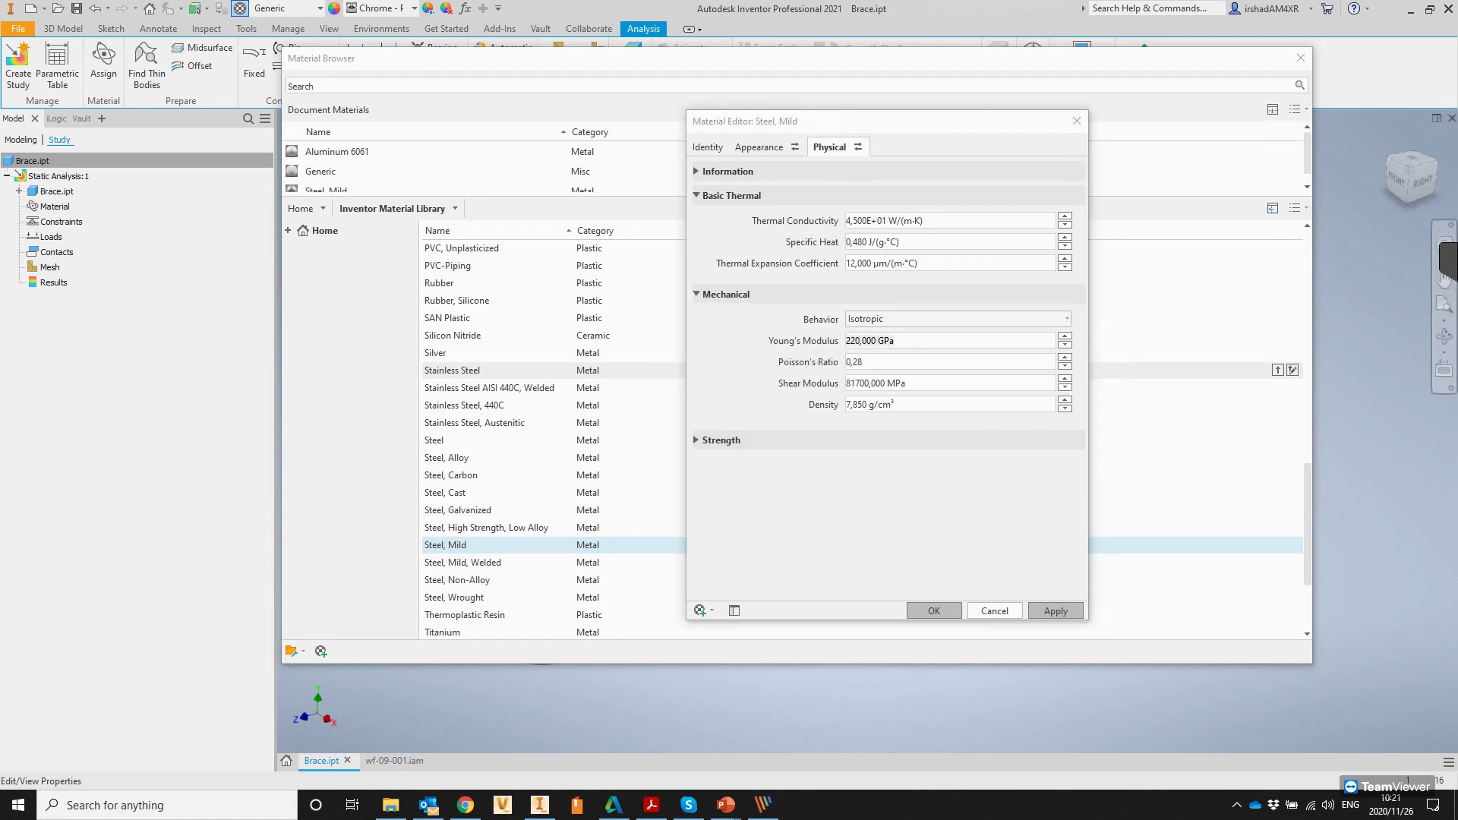
{"action": "left_click", "coordinate": [1450, 262]}
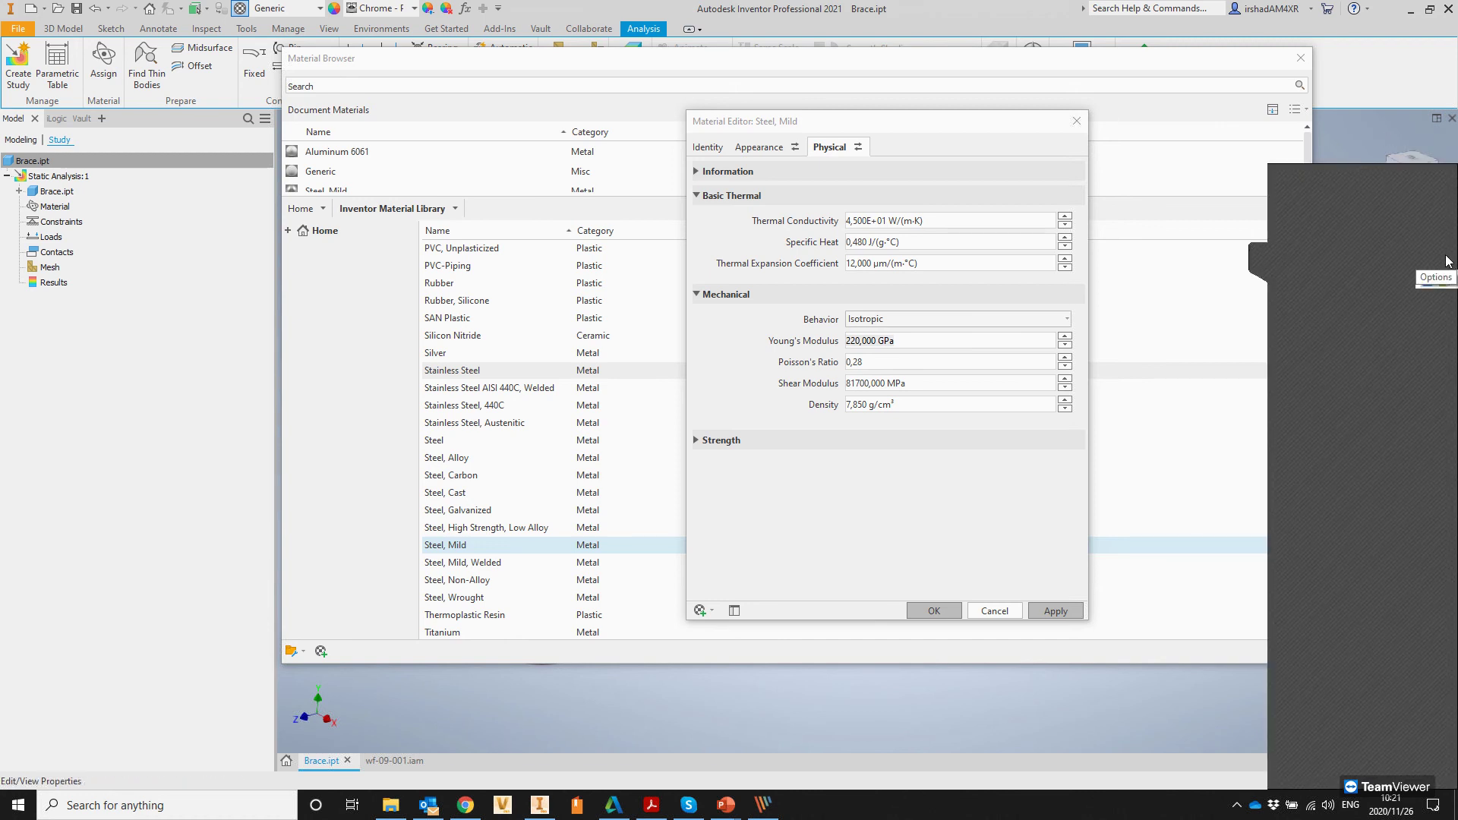
{"action": "left_click", "coordinate": [1260, 253]}
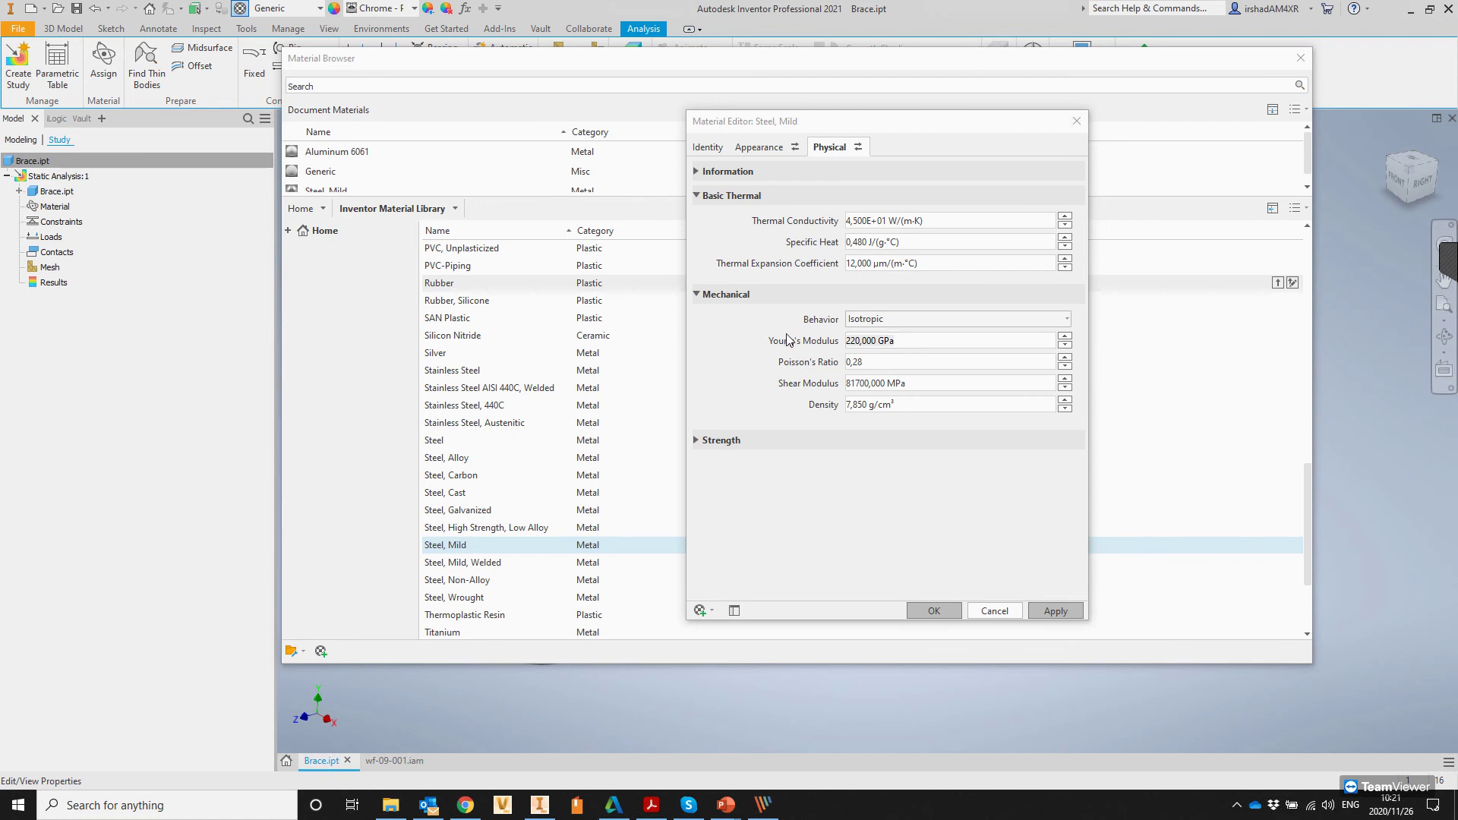
{"action": "left_click", "coordinate": [943, 362]}
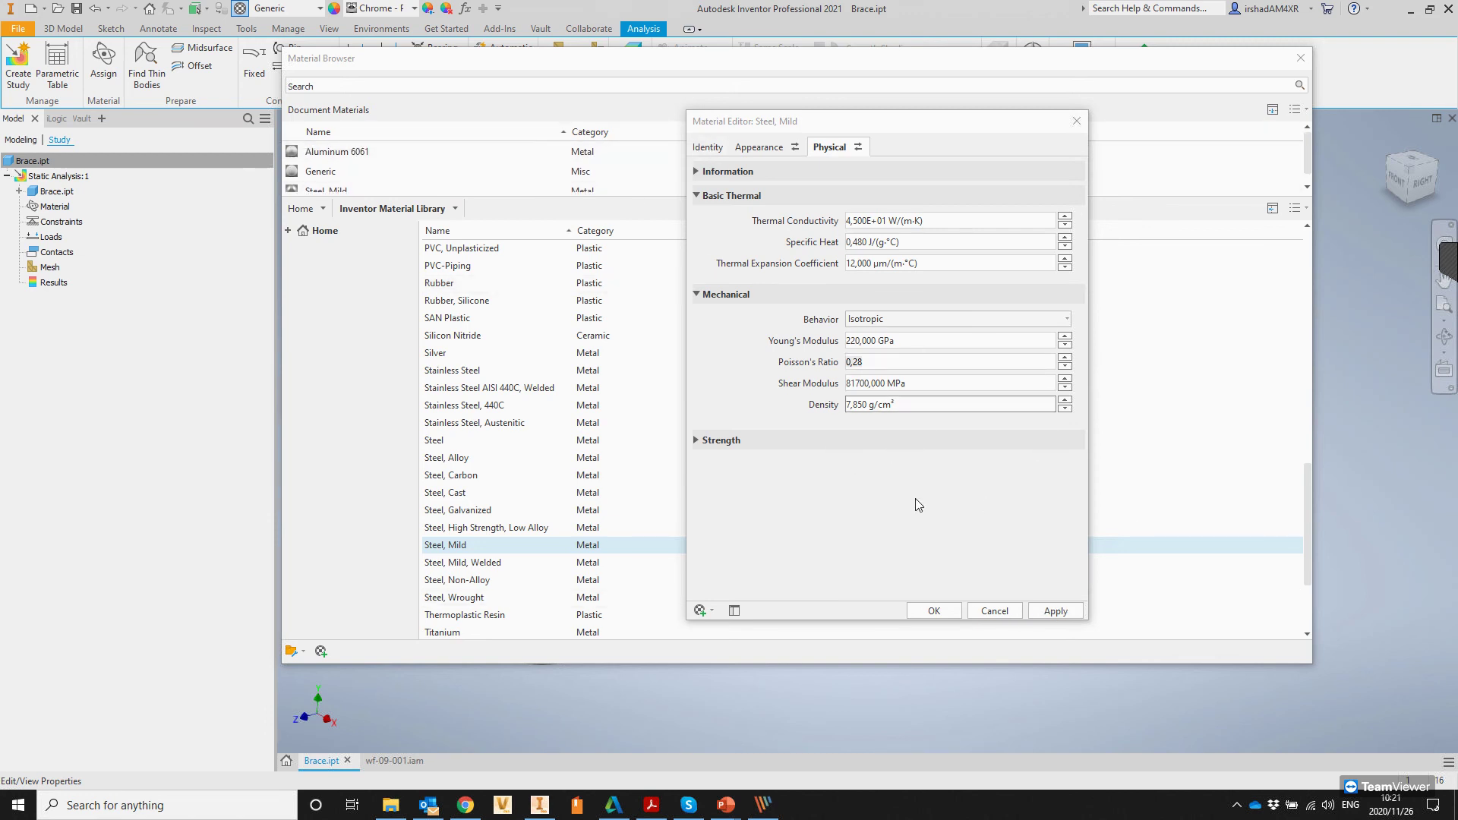
{"action": "left_click", "coordinate": [946, 612]}
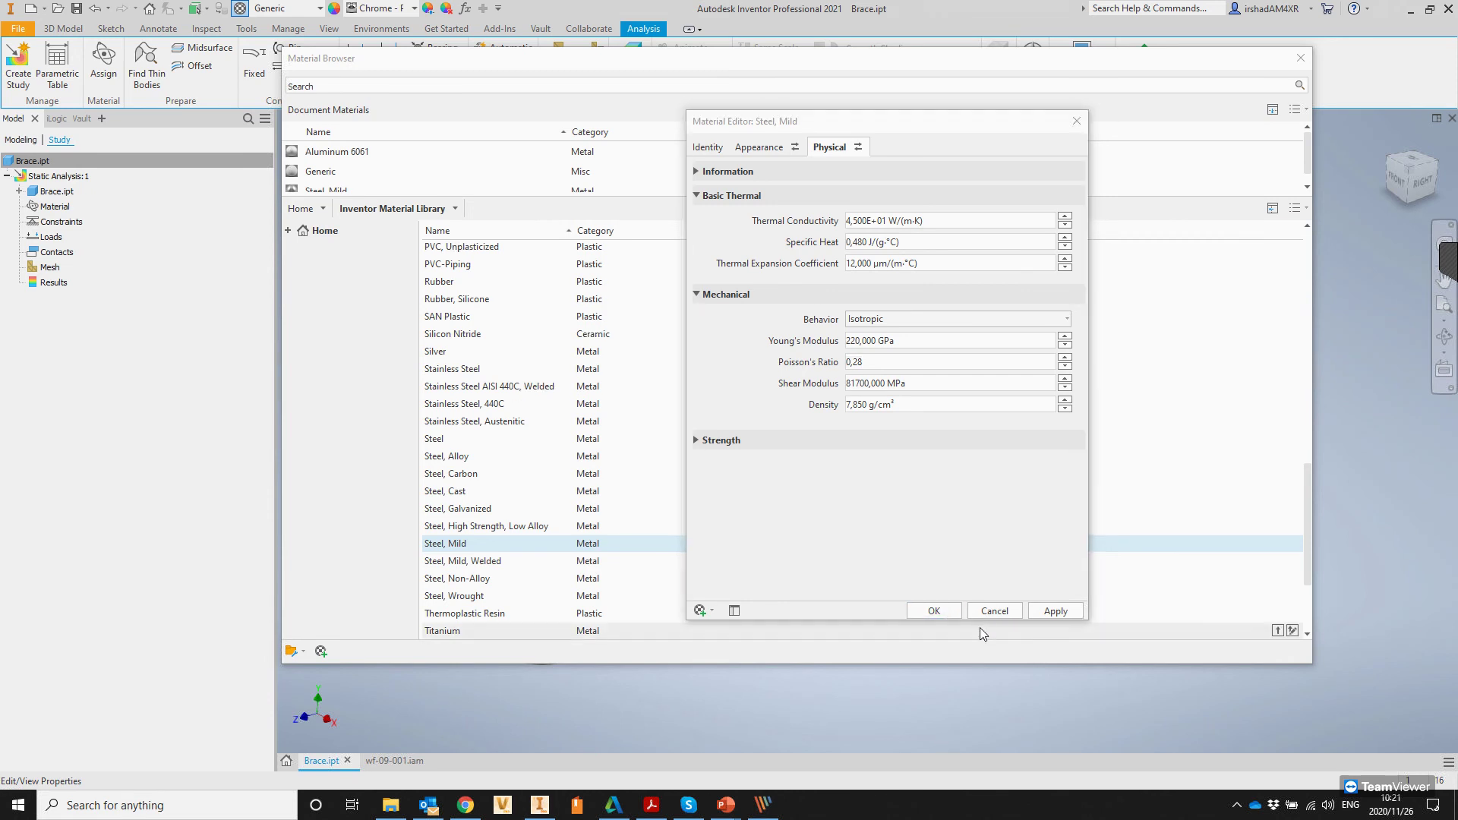
{"action": "left_click", "coordinate": [1050, 611]}
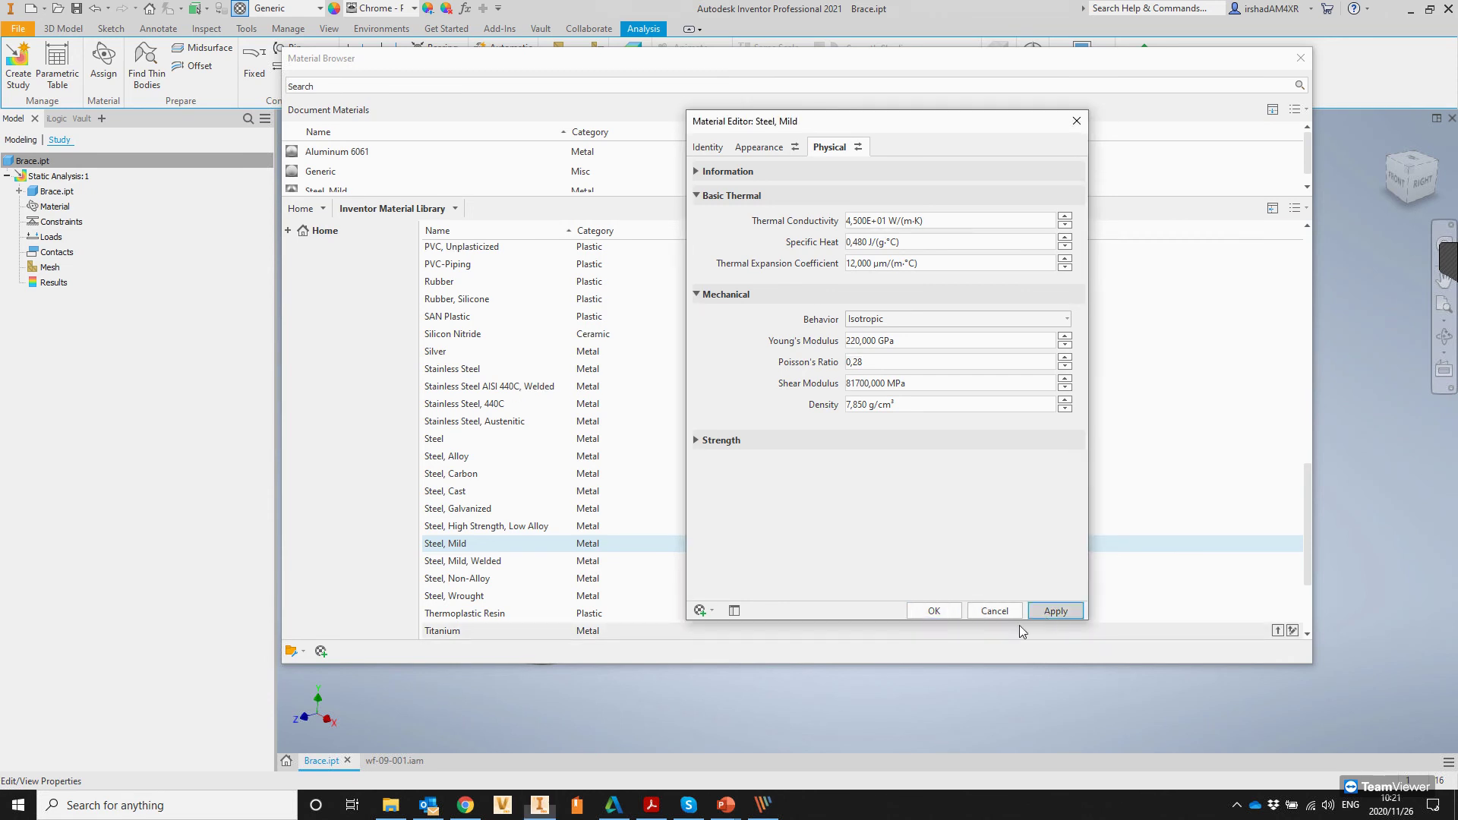
{"action": "left_click", "coordinate": [932, 612]}
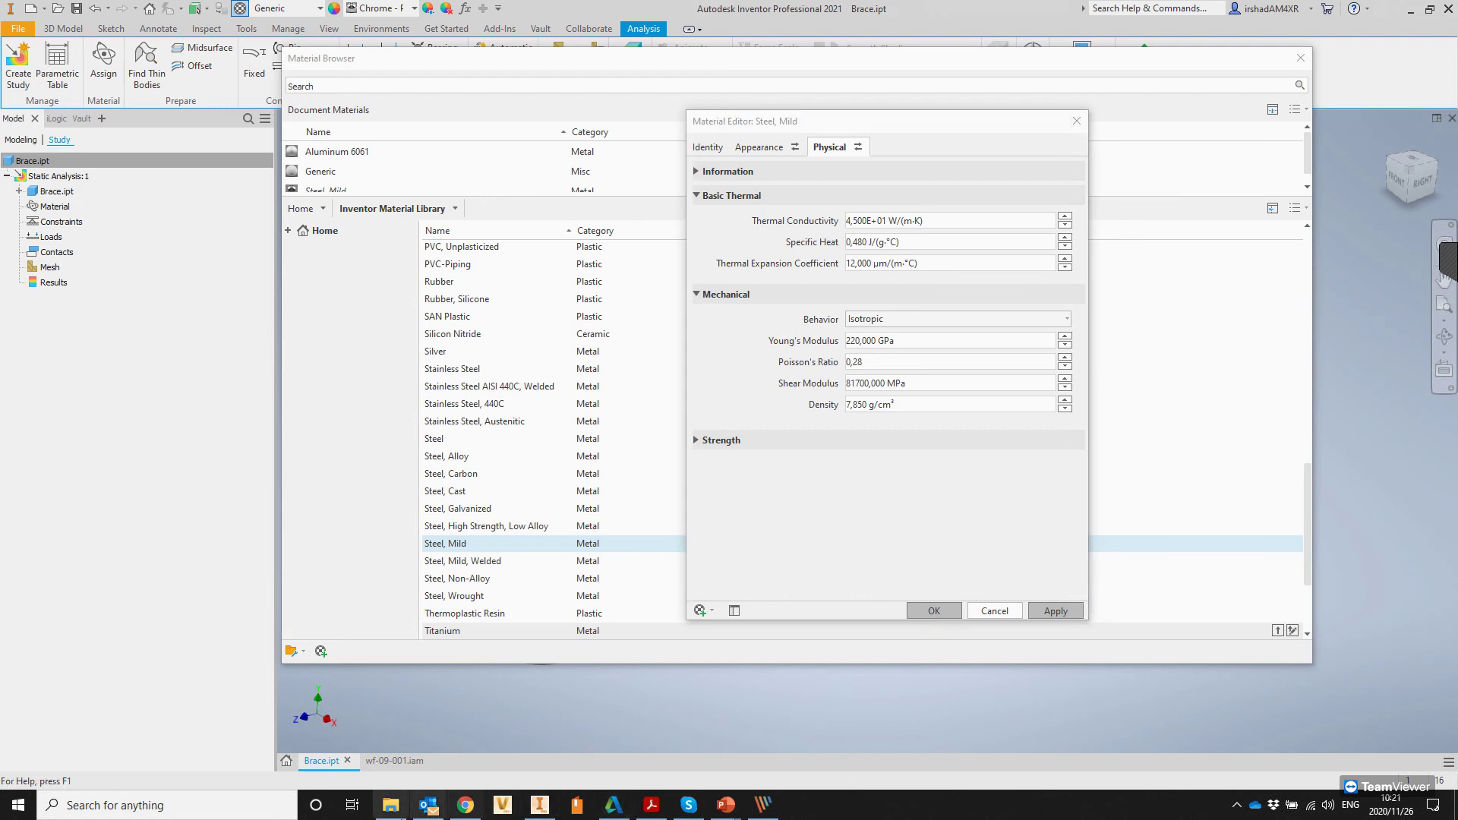
{"action": "mouse_move", "coordinate": [729, 812]}
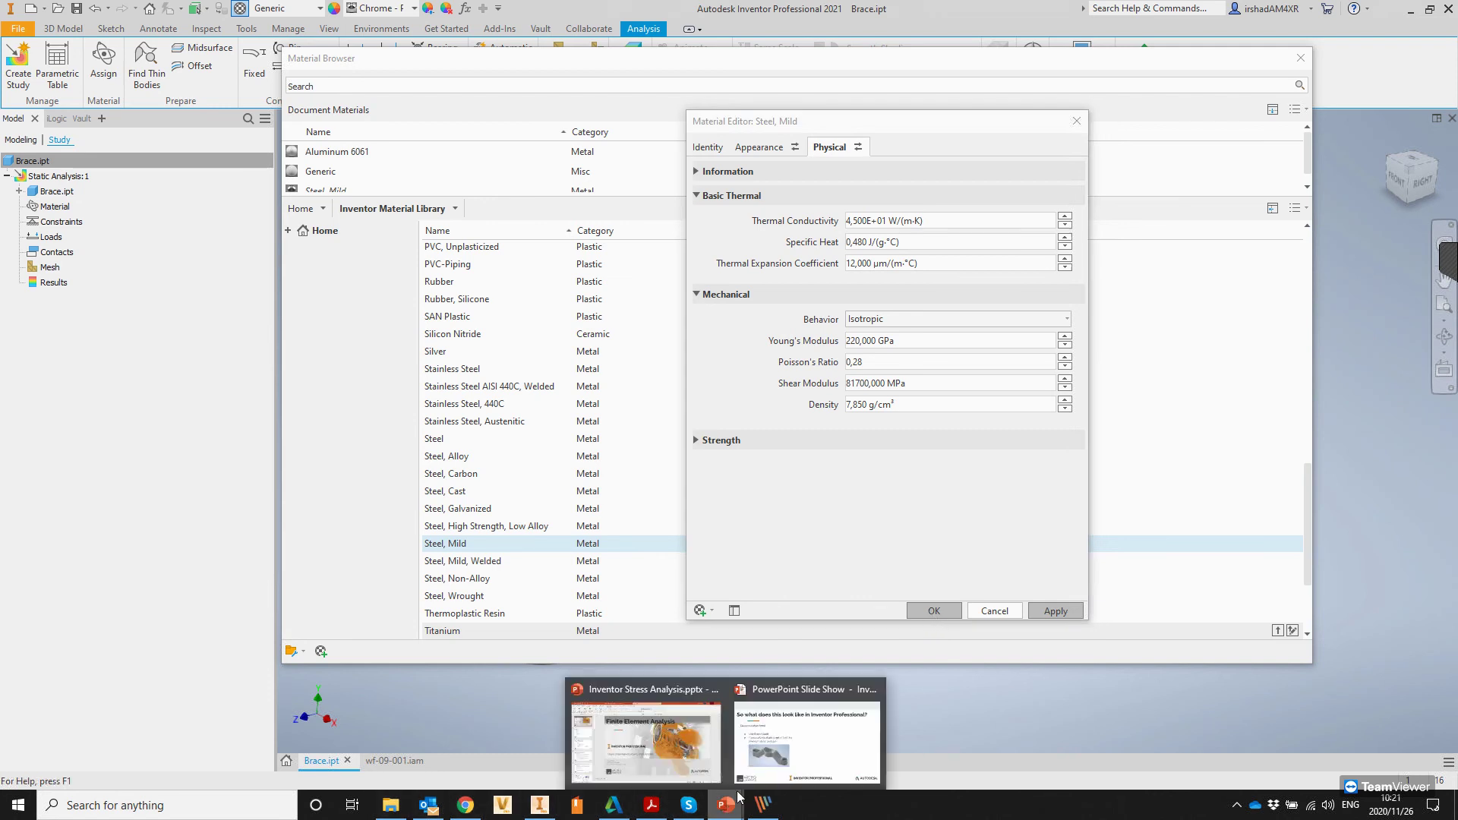
{"action": "left_click", "coordinate": [632, 767]}
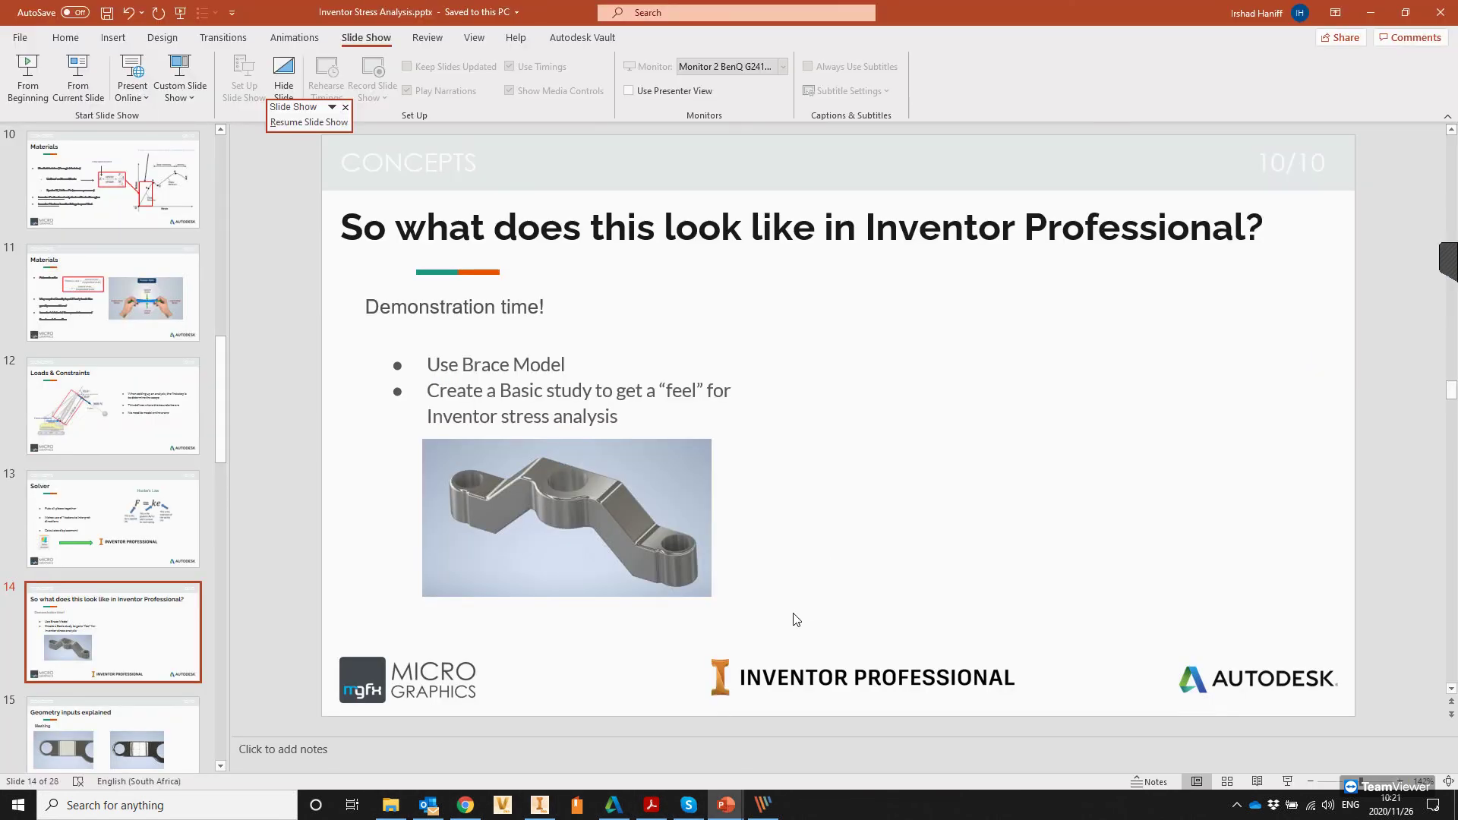
{"action": "left_click", "coordinate": [728, 806]}
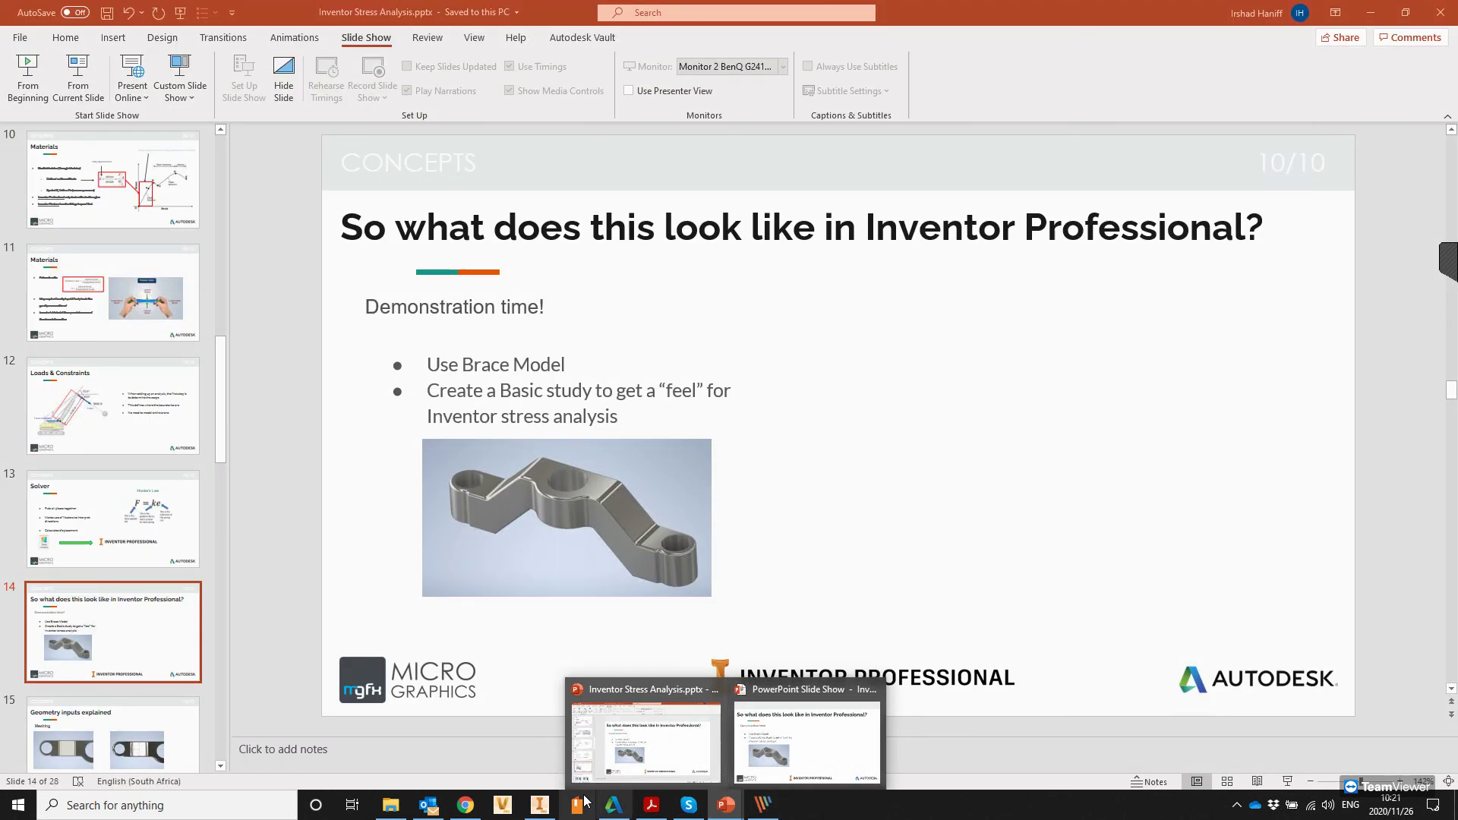
{"action": "left_click", "coordinate": [765, 759]}
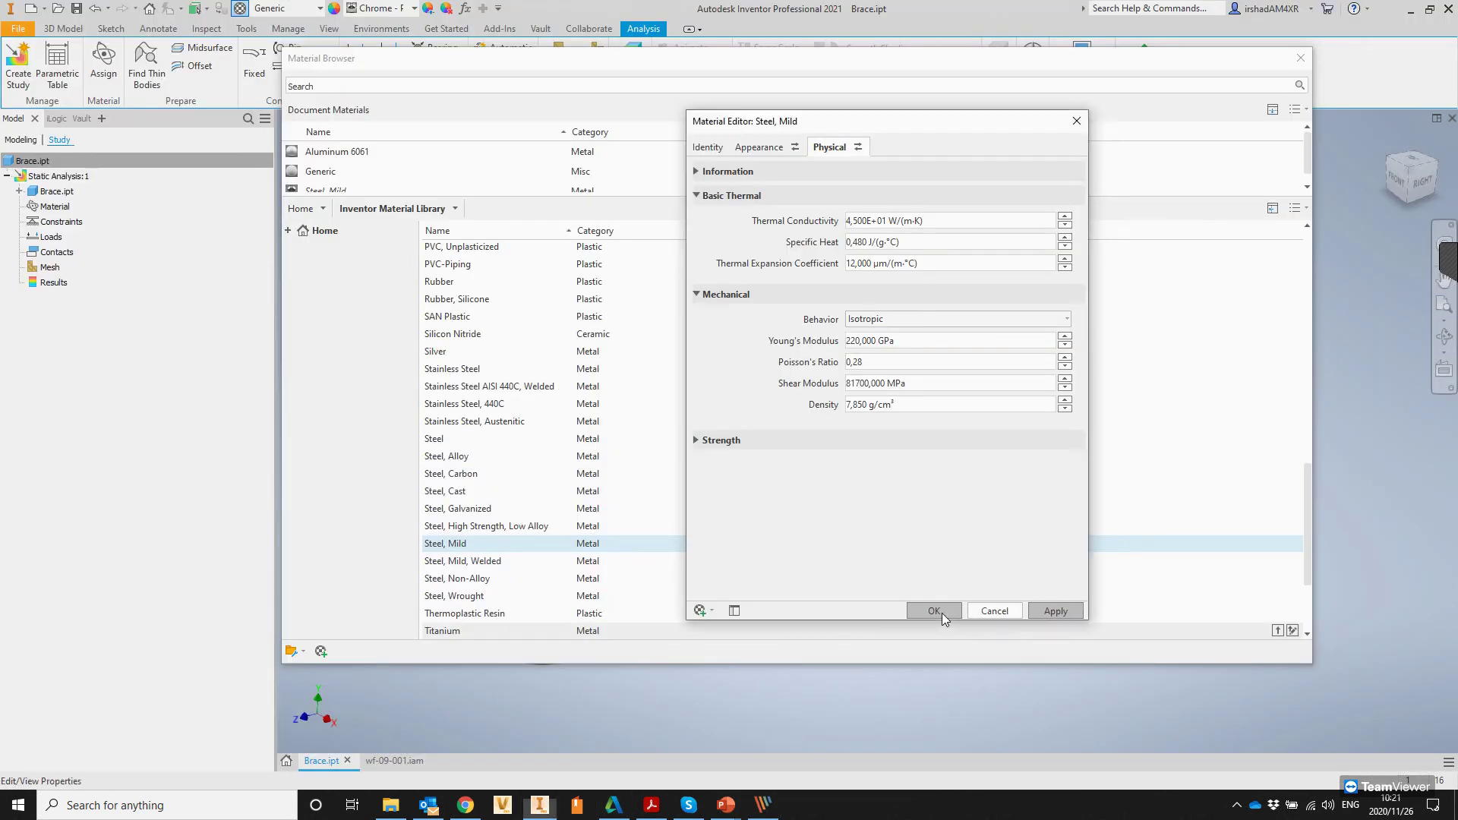
{"action": "left_click", "coordinate": [1449, 258]}
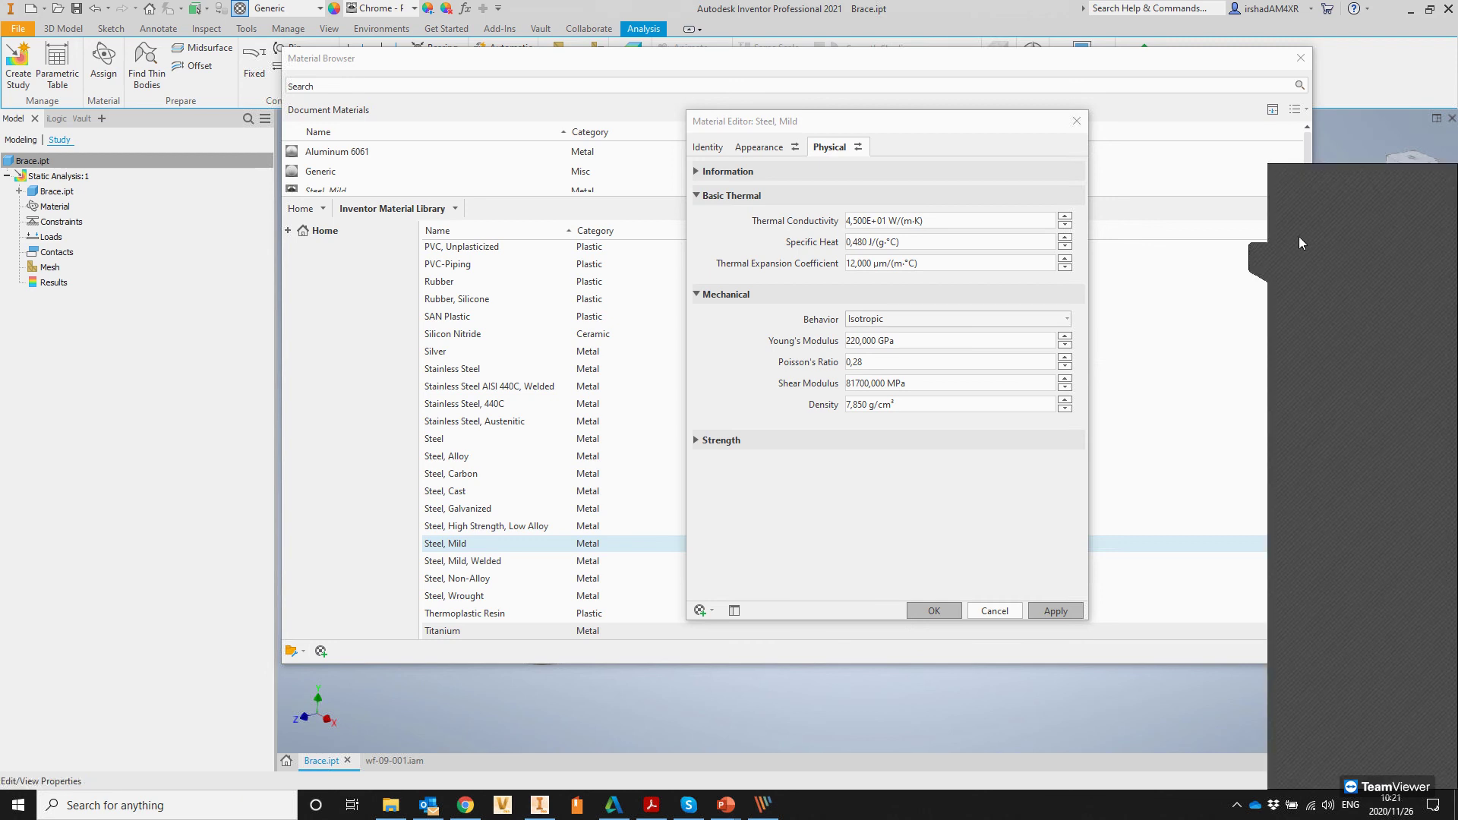
Step: Close the material editor, the Material Browser and the brace's material assignment without choosing an override
{"action": "left_click", "coordinate": [1076, 120]}
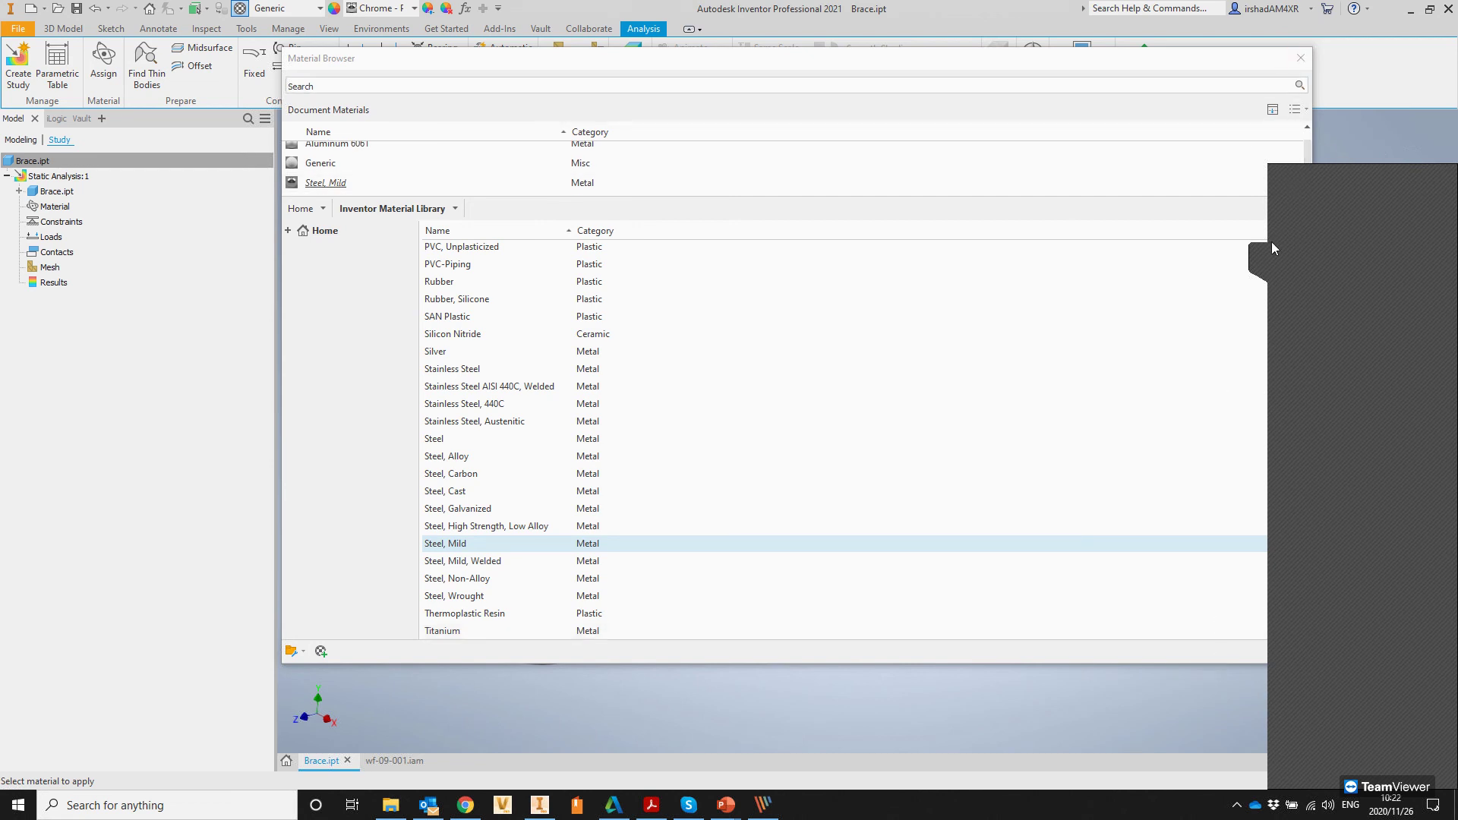
{"action": "left_click", "coordinate": [1300, 58]}
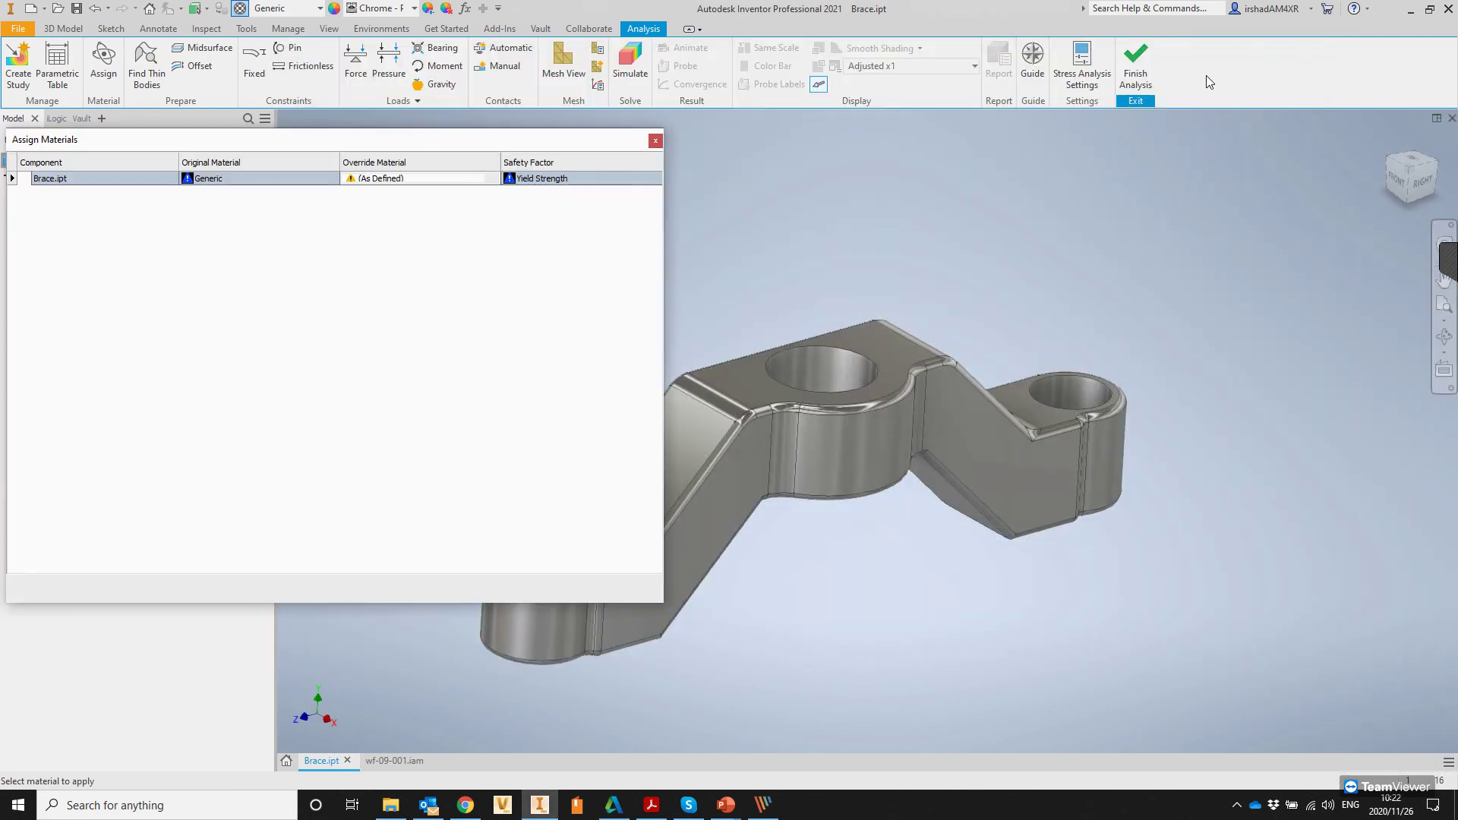
{"action": "left_click", "coordinate": [1429, 9]}
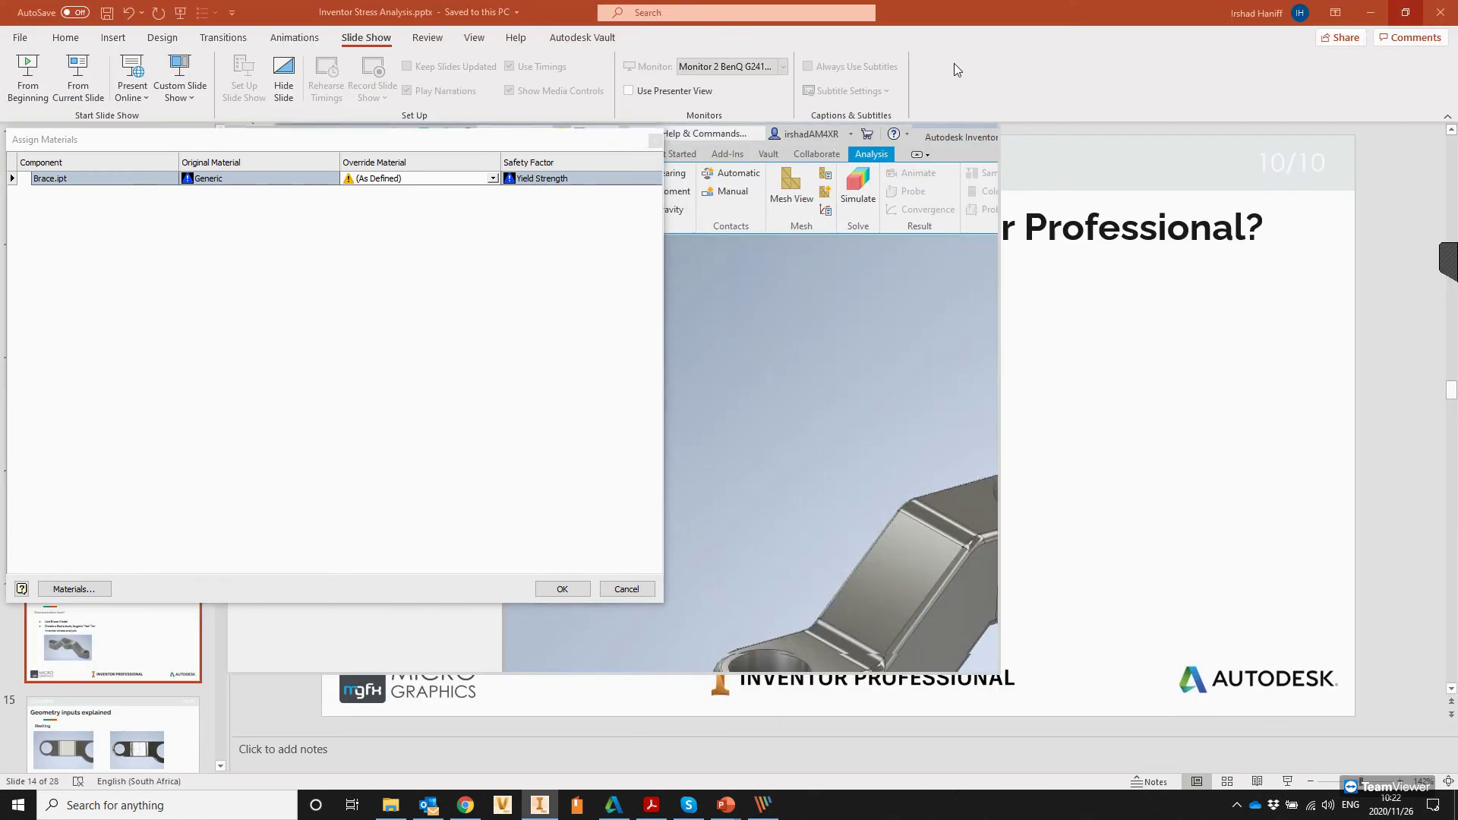
{"action": "left_click", "coordinate": [1371, 12]}
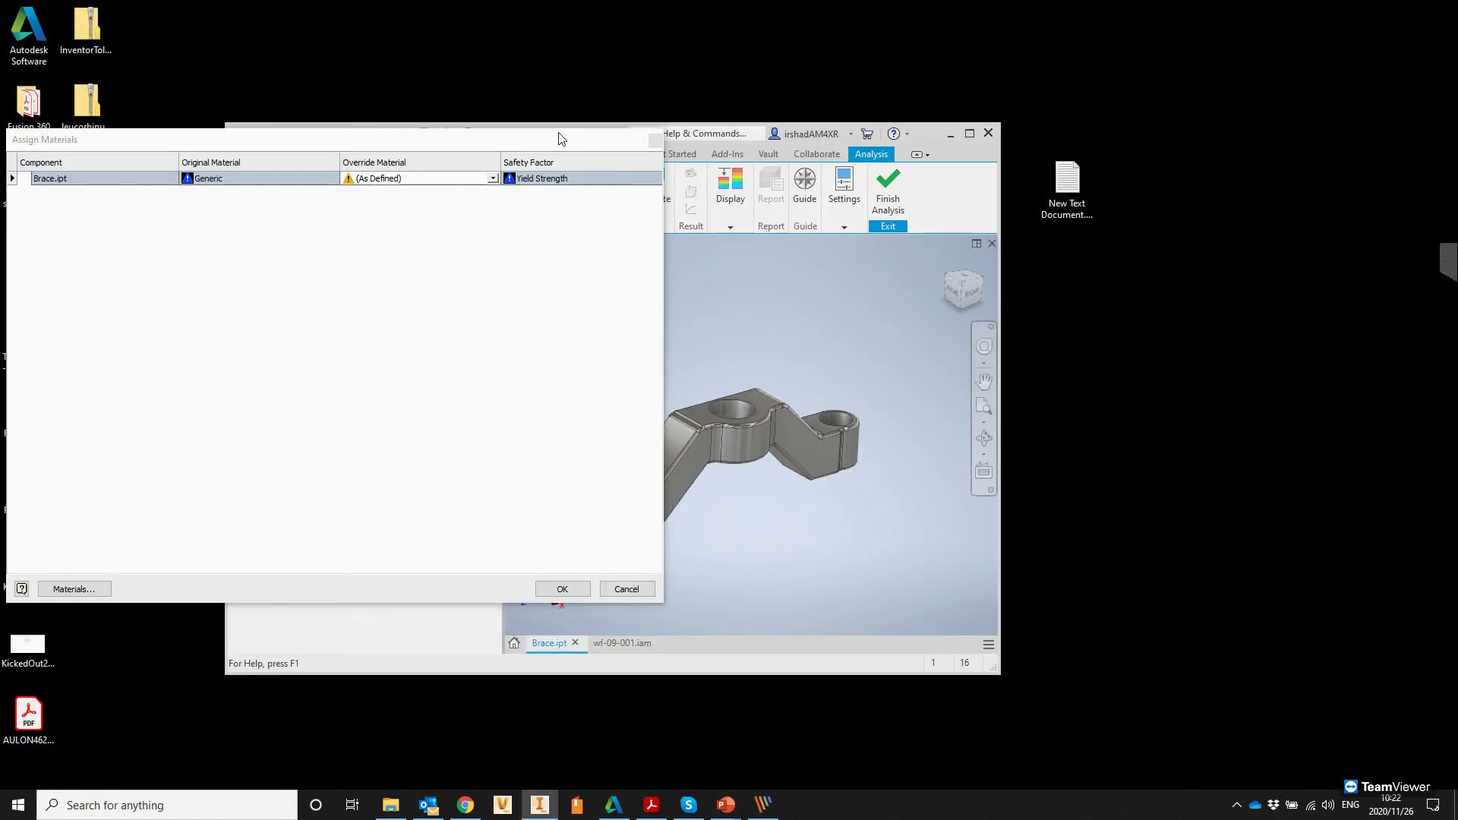
{"action": "left_click", "coordinate": [654, 139]}
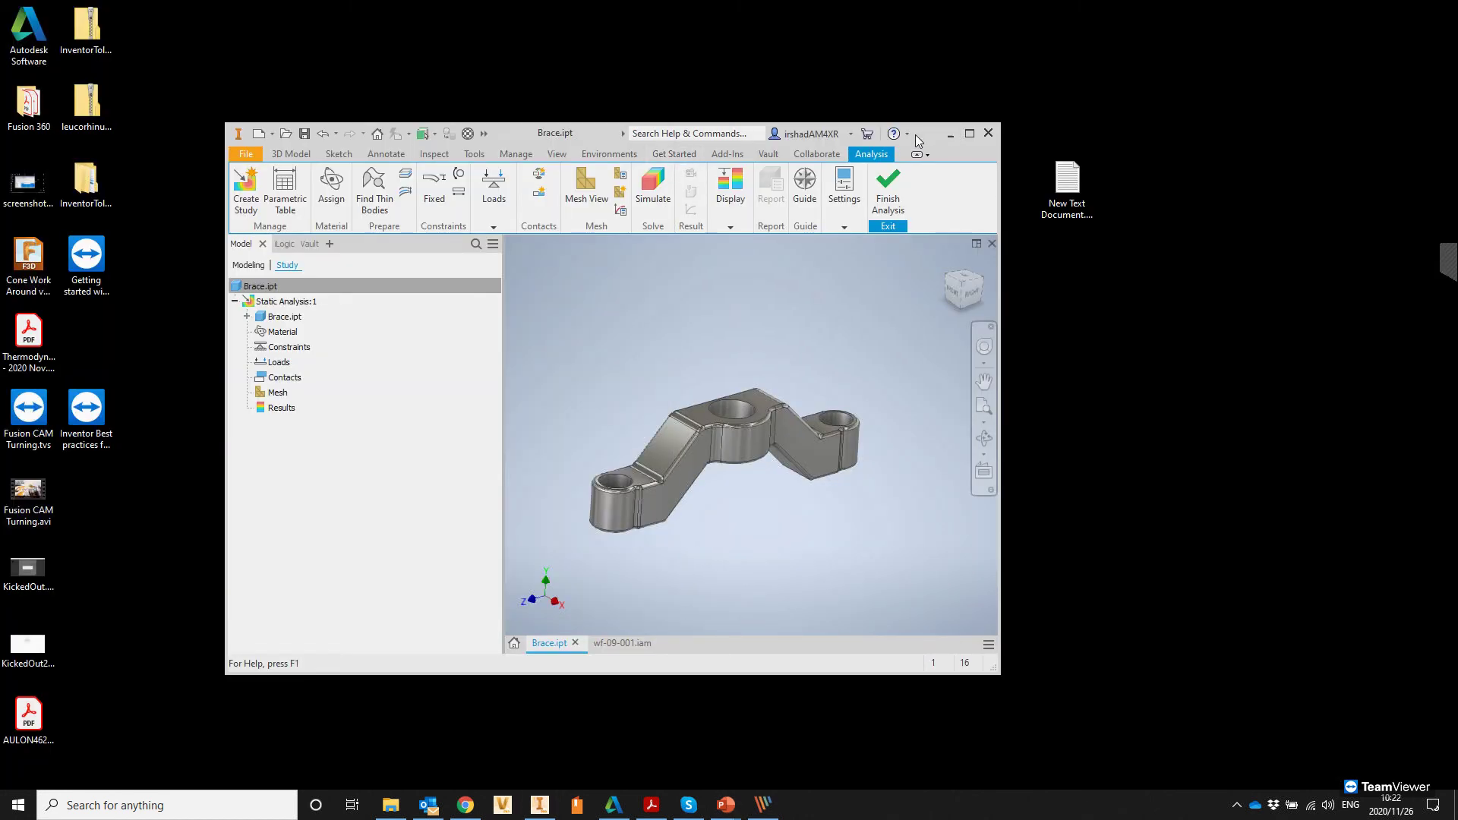
{"action": "mouse_move", "coordinate": [726, 804]}
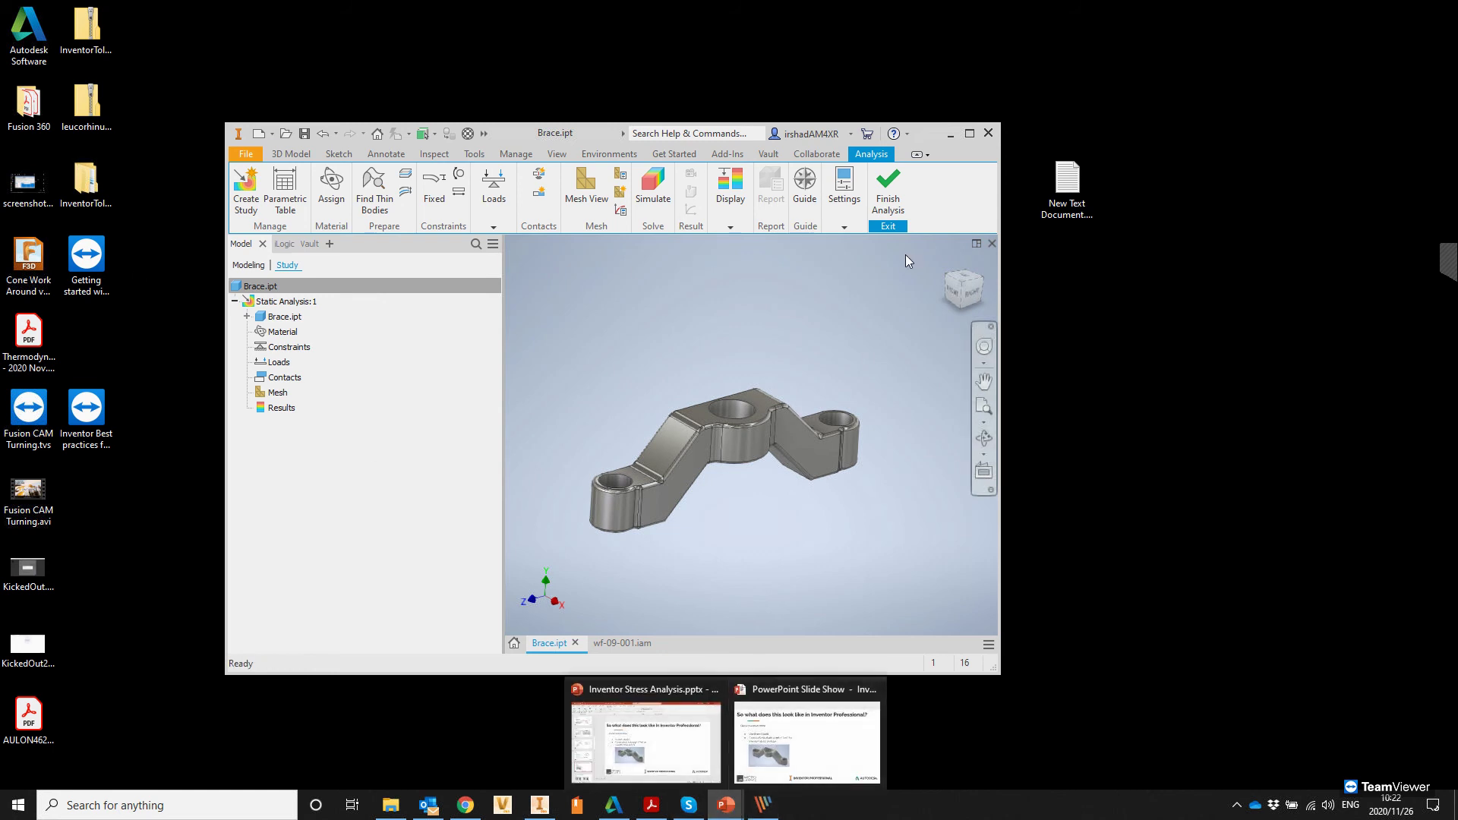
{"action": "mouse_move", "coordinate": [756, 727]}
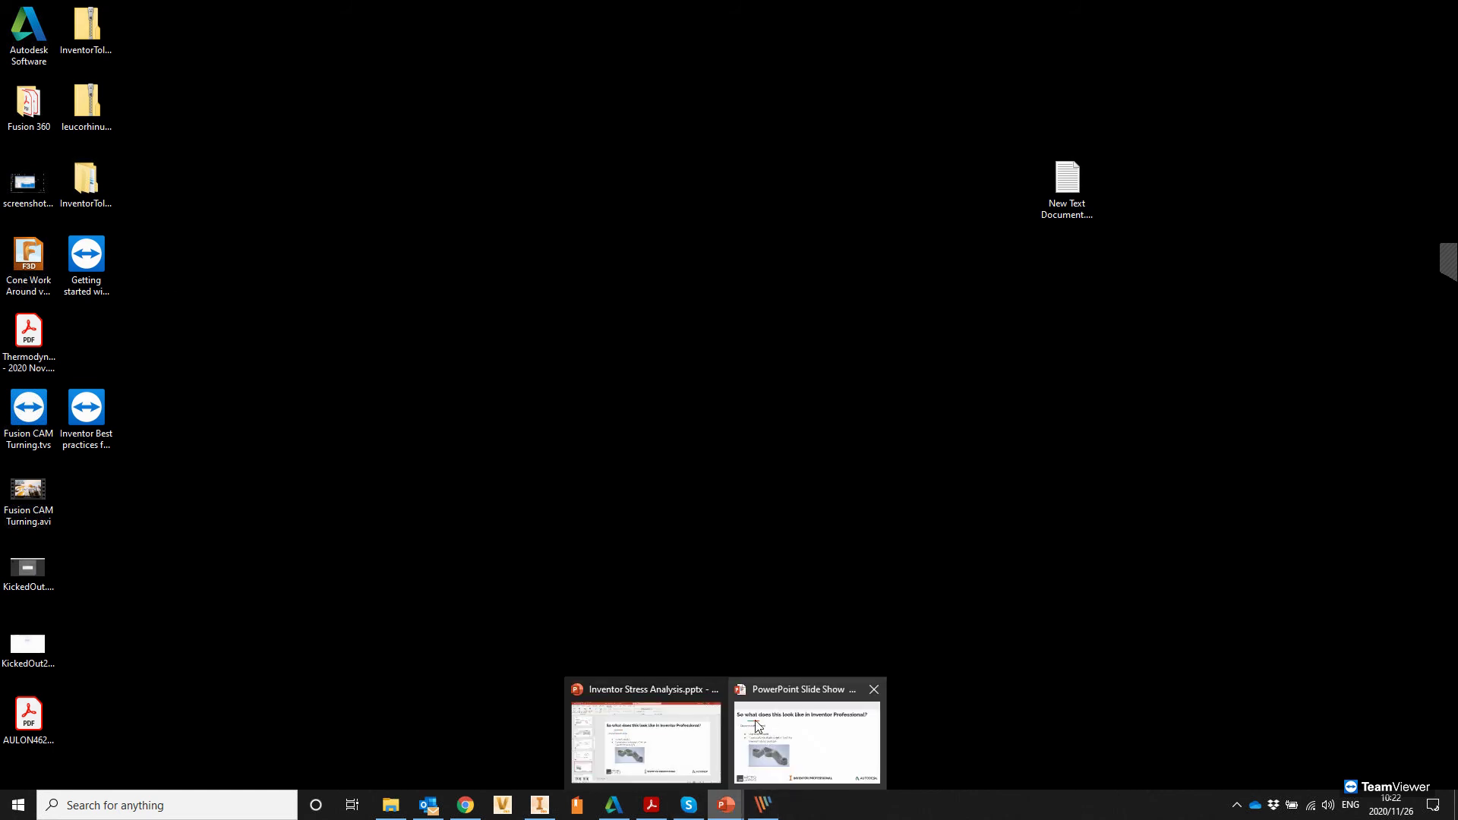
{"action": "left_click", "coordinate": [688, 744]}
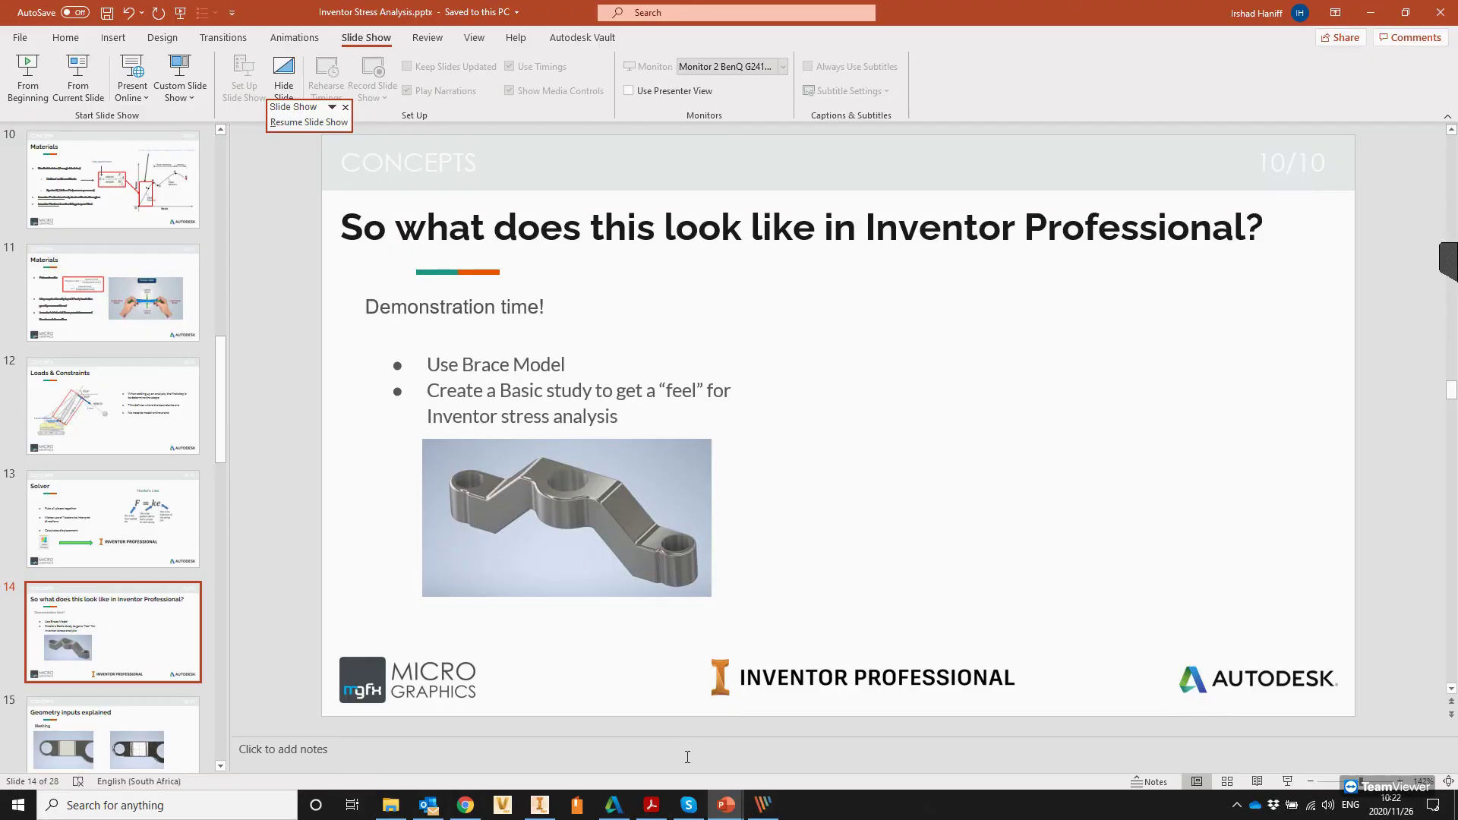
{"action": "left_click", "coordinate": [1370, 13]}
{"action": "left_click", "coordinate": [969, 135]}
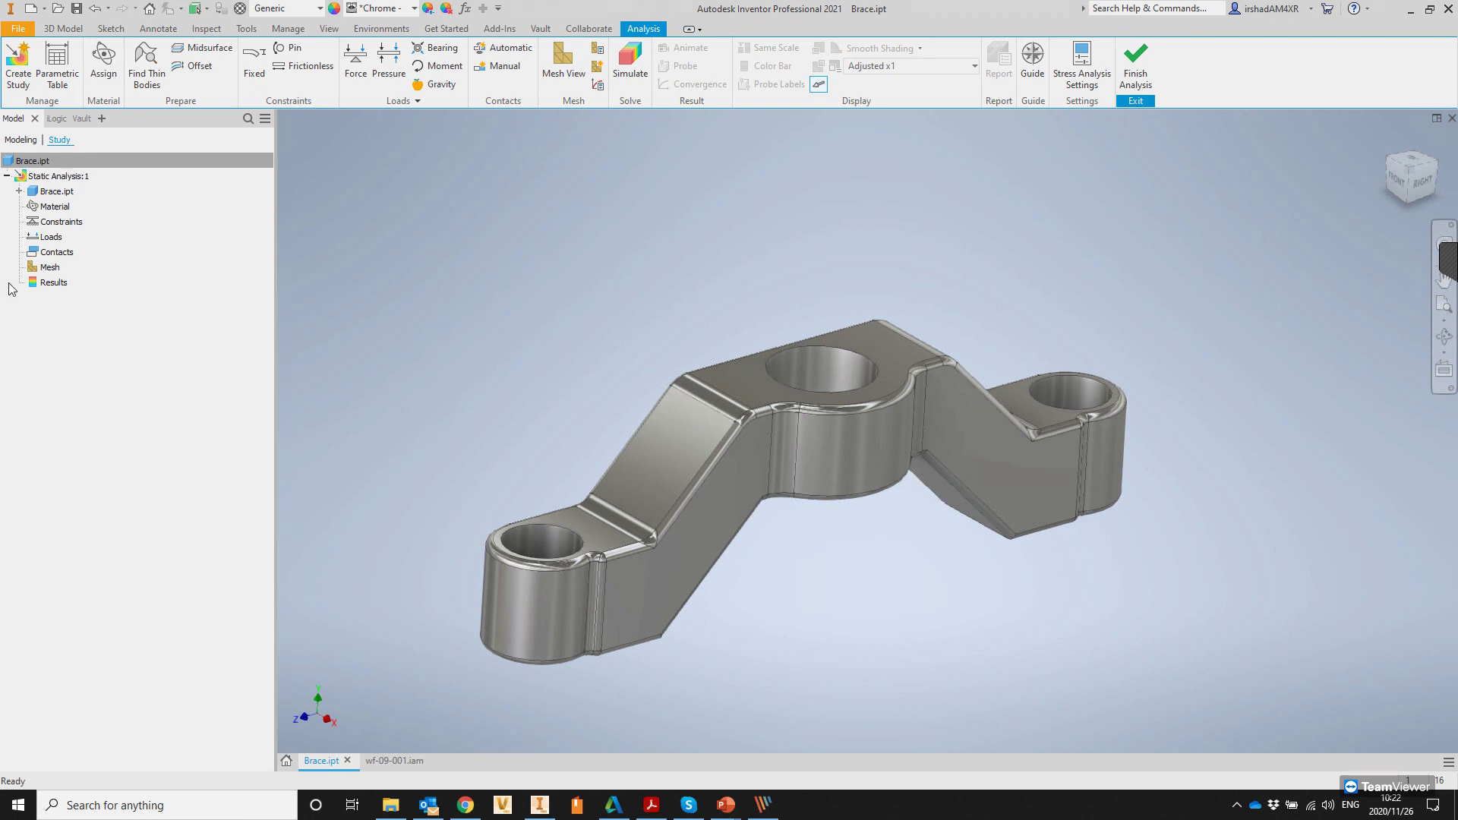
Step: Reopen the study's material assignment and try to choose an override material for the brace, picking ABS Plastic
{"action": "right_click", "coordinate": [51, 207]}
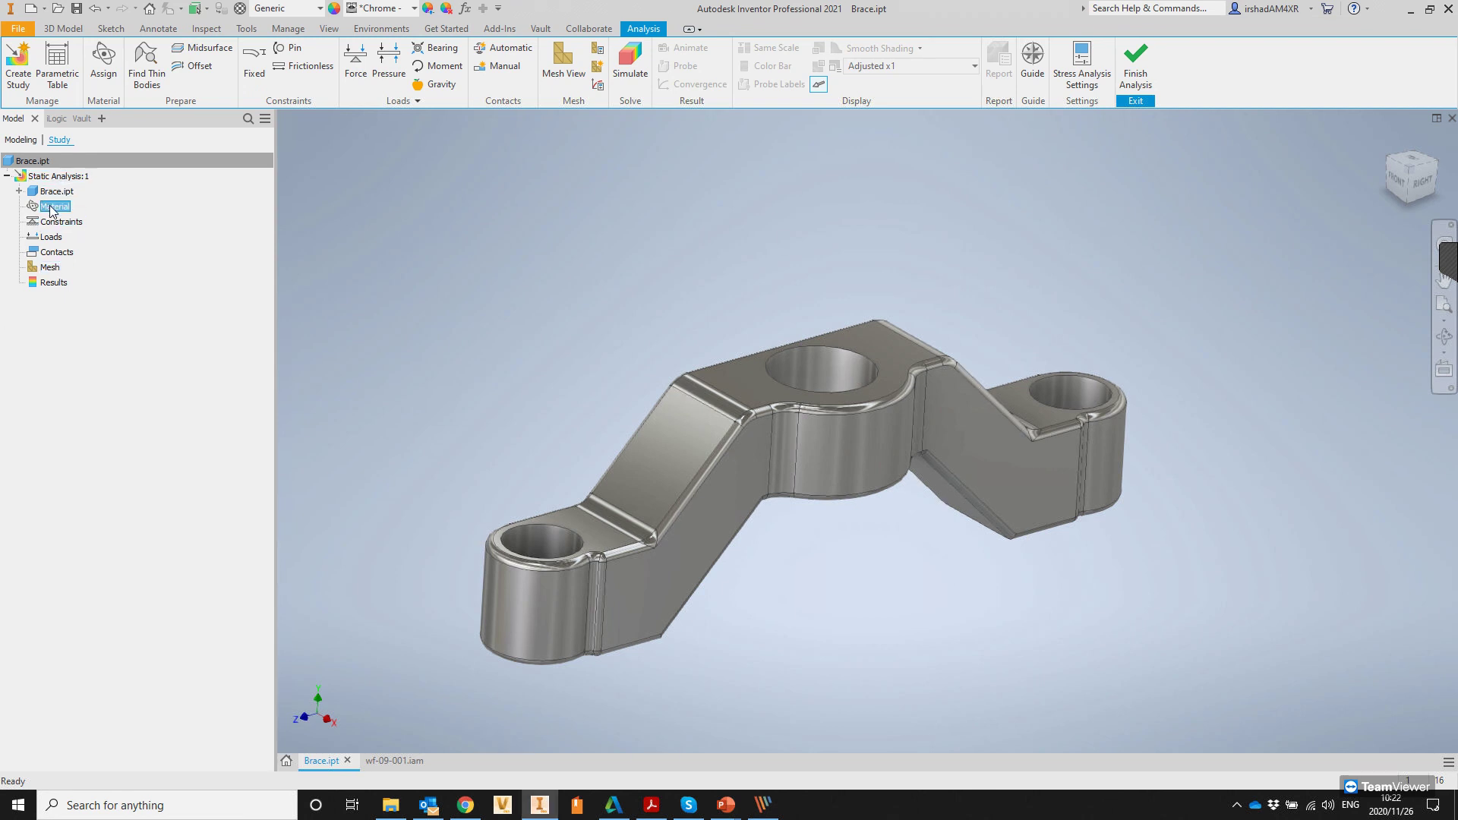
{"action": "left_click", "coordinate": [89, 247]}
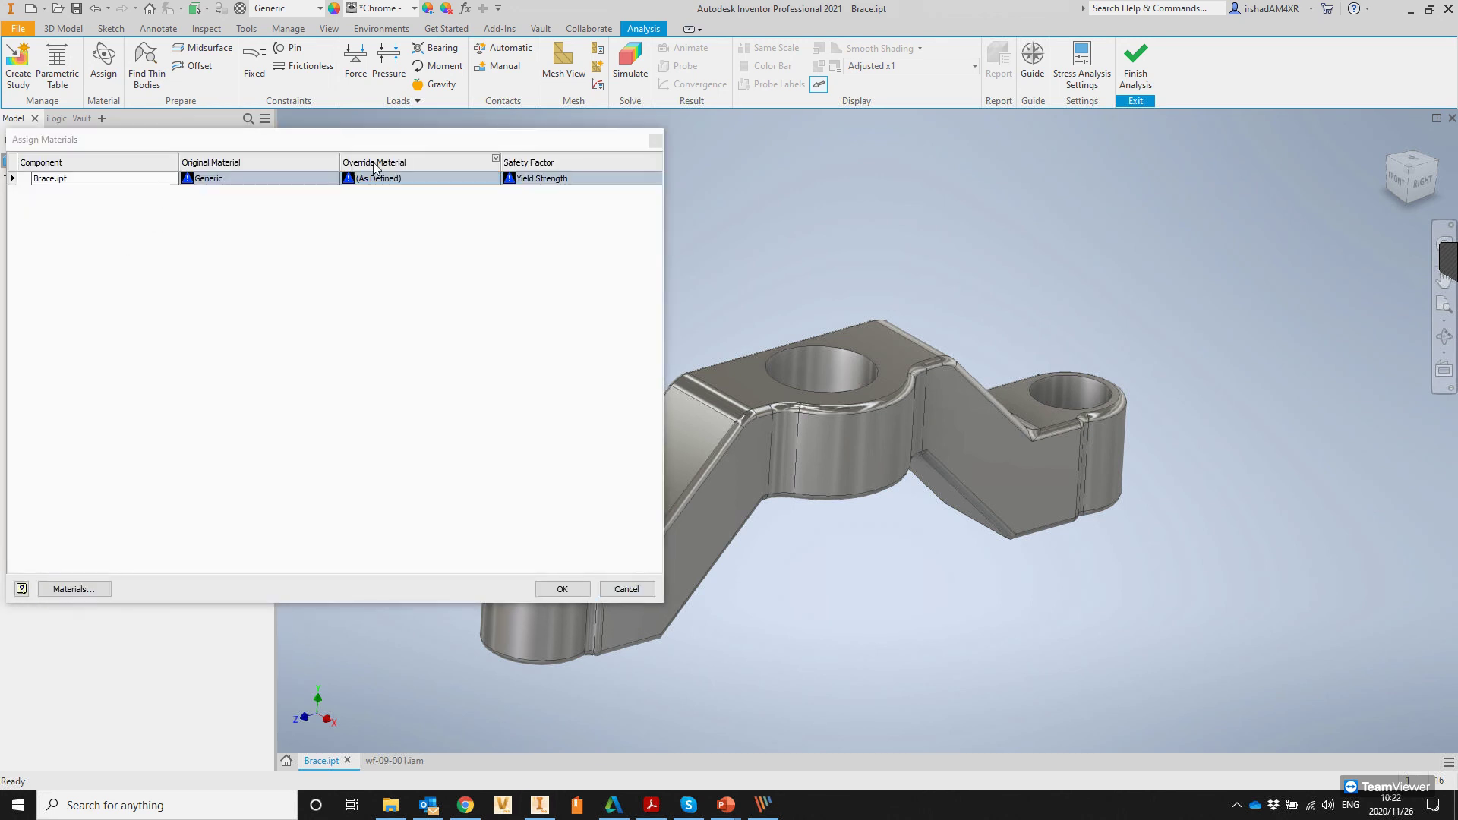
{"action": "left_click", "coordinate": [400, 179]}
{"action": "left_click", "coordinate": [494, 182]}
{"action": "left_click", "coordinate": [493, 182]}
{"action": "left_click", "coordinate": [495, 182]}
{"action": "left_click", "coordinate": [491, 217]}
{"action": "left_click", "coordinate": [494, 179]}
{"action": "left_click", "coordinate": [493, 178]}
{"action": "left_click", "coordinate": [493, 178]}
{"action": "left_click", "coordinate": [494, 181]}
{"action": "left_click", "coordinate": [494, 181]}
{"action": "left_click", "coordinate": [494, 180]}
{"action": "left_click", "coordinate": [494, 181]}
{"action": "left_click", "coordinate": [457, 179]}
{"action": "left_click", "coordinate": [456, 180]}
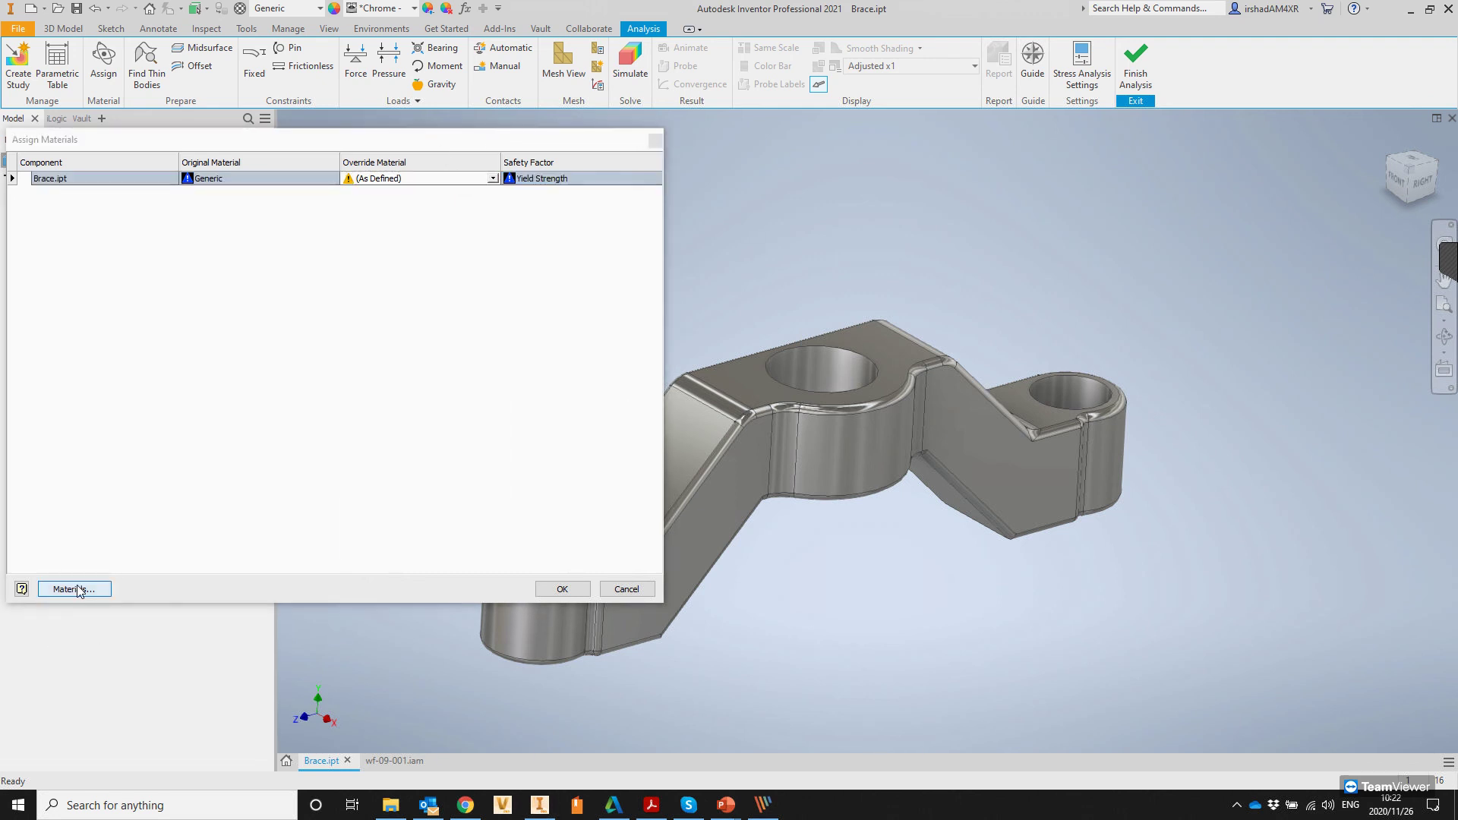
{"action": "left_click", "coordinate": [409, 187]}
{"action": "left_click", "coordinate": [408, 187]}
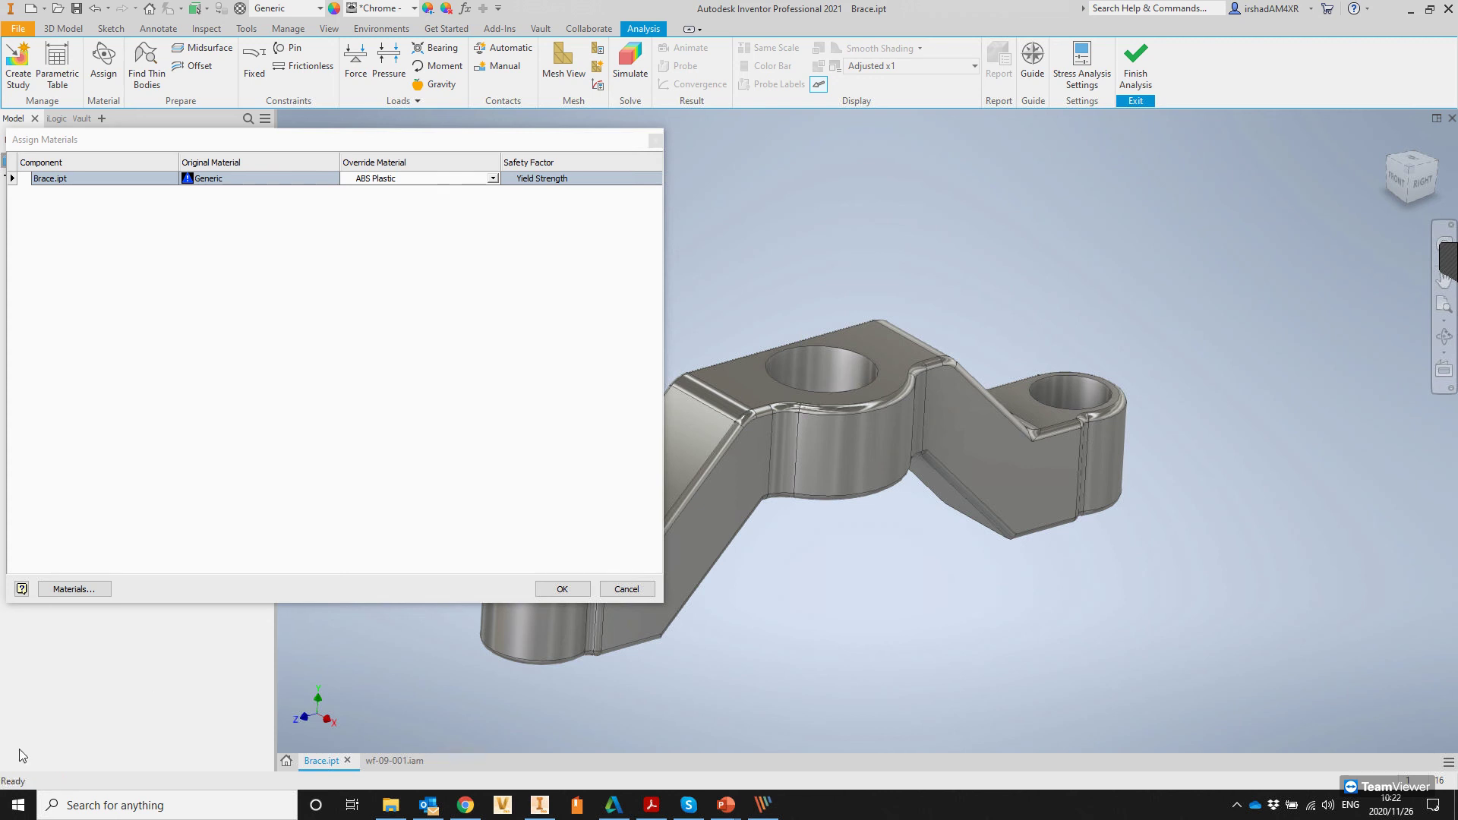
Step: Try to replace ABS Plastic with another override material for the brace
{"action": "left_click", "coordinate": [433, 180]}
{"action": "left_click", "coordinate": [433, 184]}
{"action": "left_click", "coordinate": [461, 180]}
{"action": "left_click", "coordinate": [400, 208]}
{"action": "left_click", "coordinate": [478, 183]}
{"action": "left_click", "coordinate": [409, 144]}
{"action": "left_click", "coordinate": [491, 179]}
{"action": "left_click", "coordinate": [433, 199]}
{"action": "left_click", "coordinate": [430, 180]}
{"action": "left_click", "coordinate": [424, 192]}
{"action": "left_click", "coordinate": [416, 138]}
Step: Switch to PowerPoint, end the running slide show, and return to Inventor
{"action": "mouse_move", "coordinate": [734, 810]}
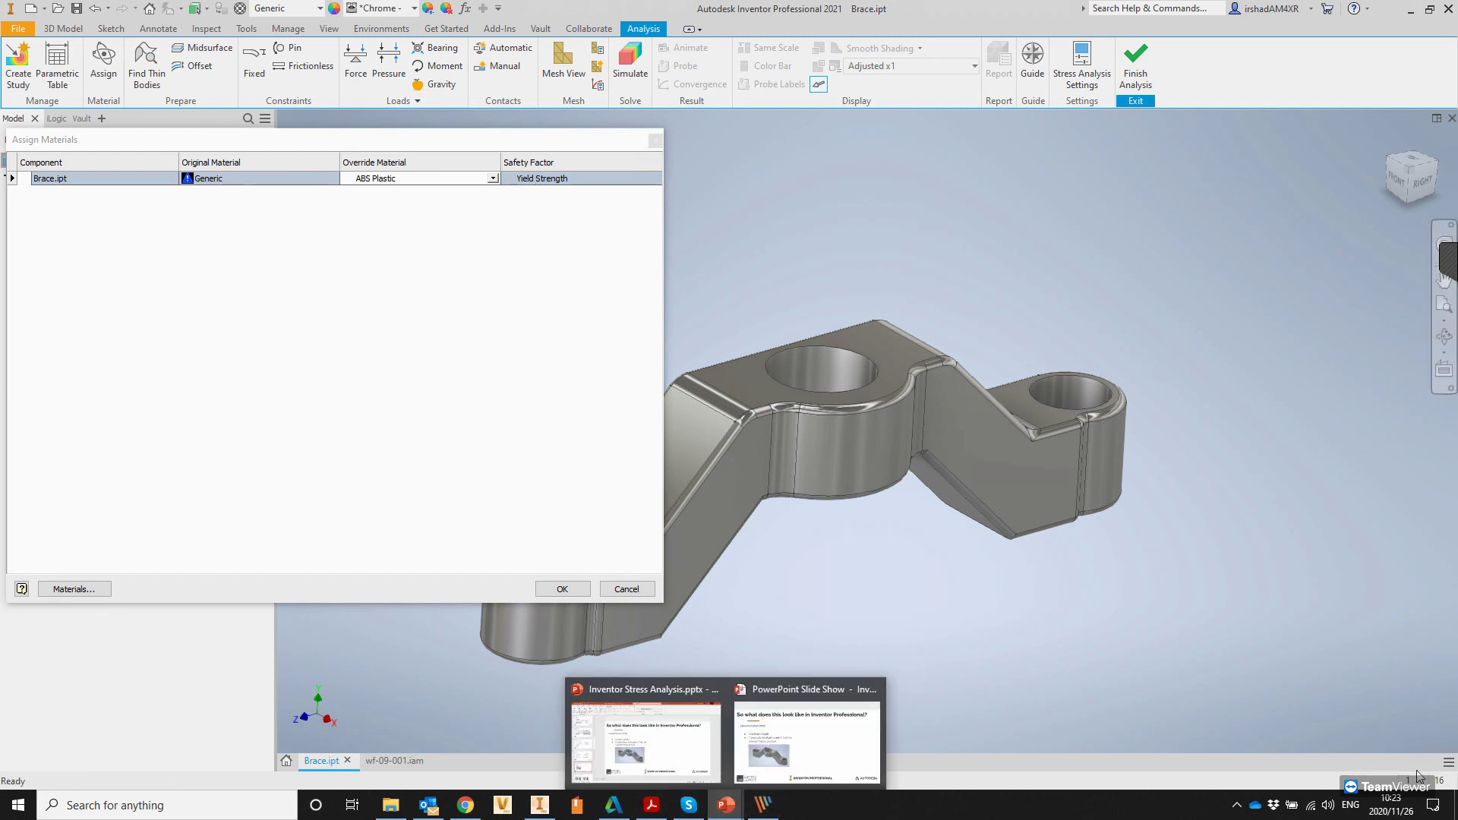
{"action": "mouse_move", "coordinate": [1346, 389]}
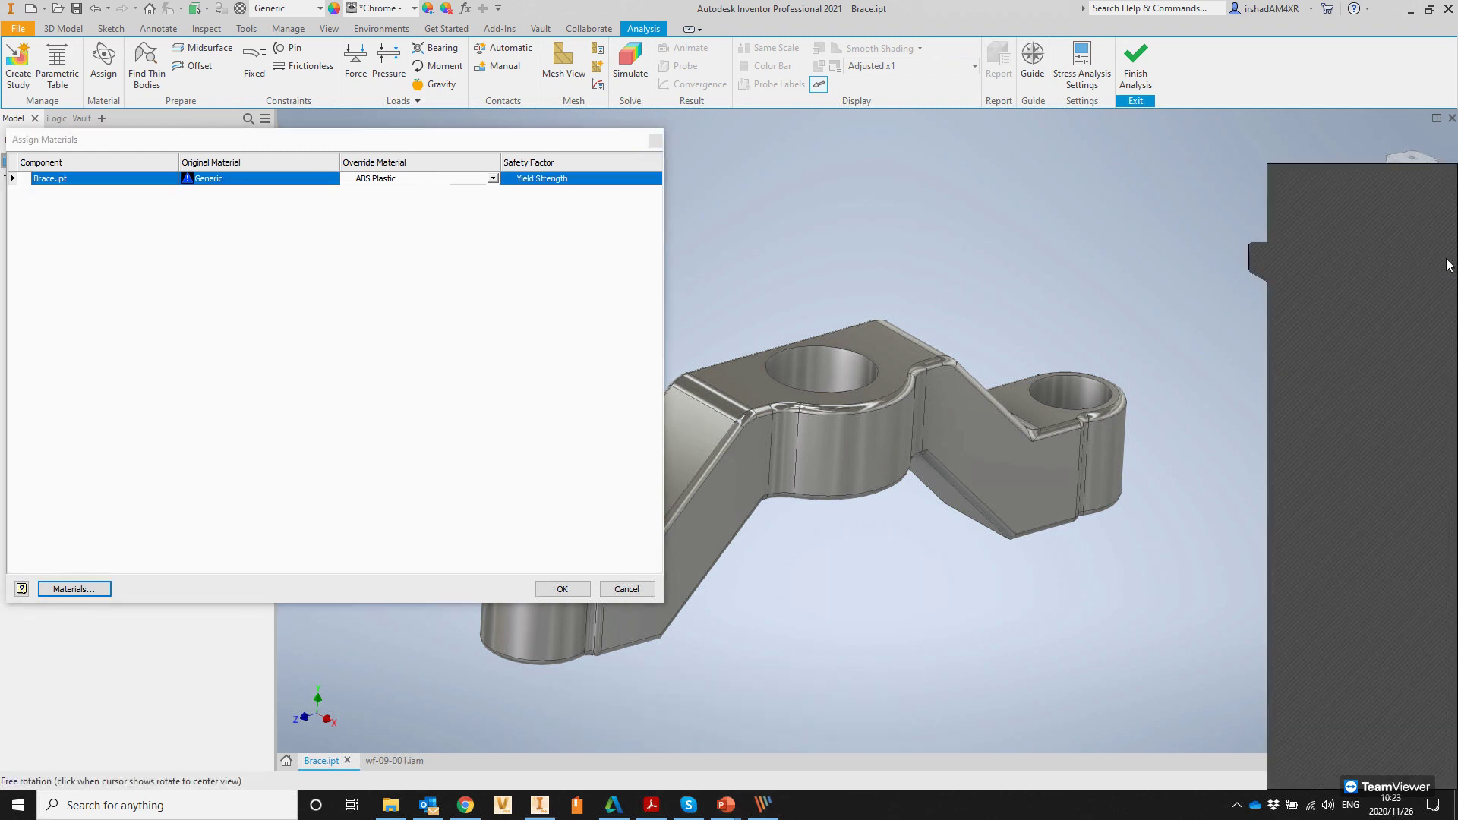
{"action": "left_click", "coordinate": [1340, 342]}
{"action": "left_click", "coordinate": [1192, 380]}
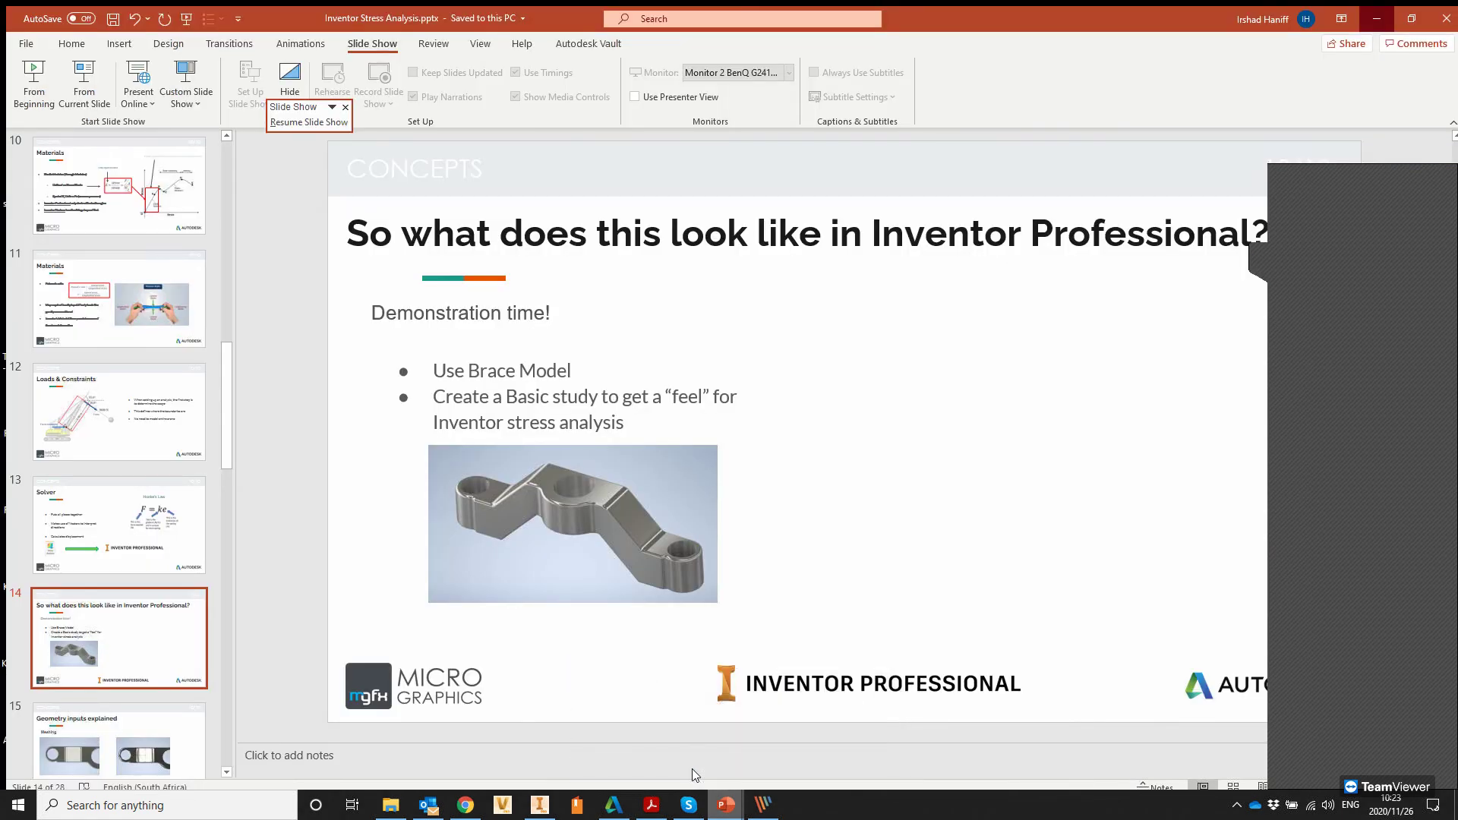
{"action": "left_click", "coordinate": [691, 769]}
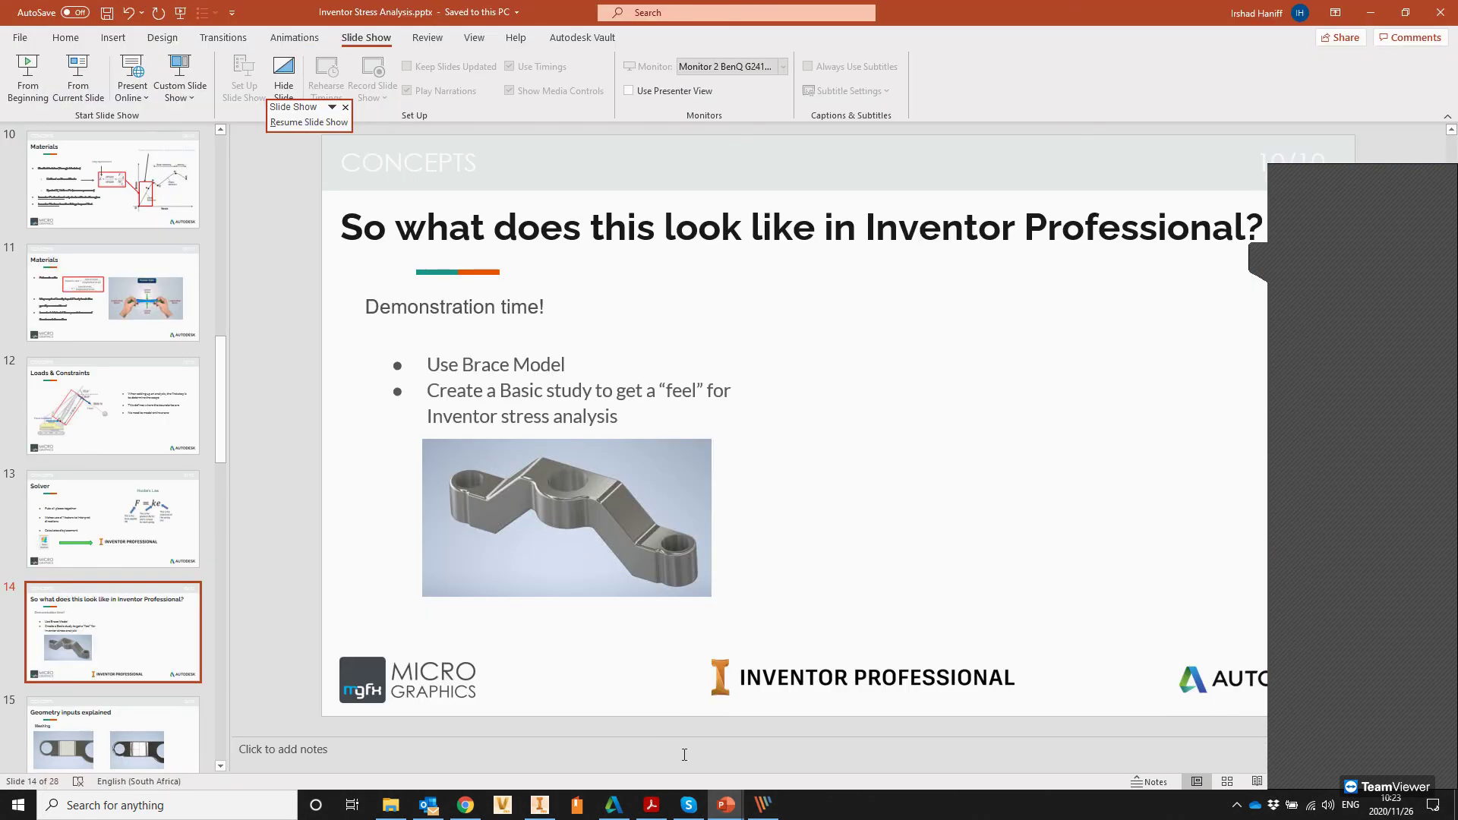
{"action": "left_click", "coordinate": [301, 120]}
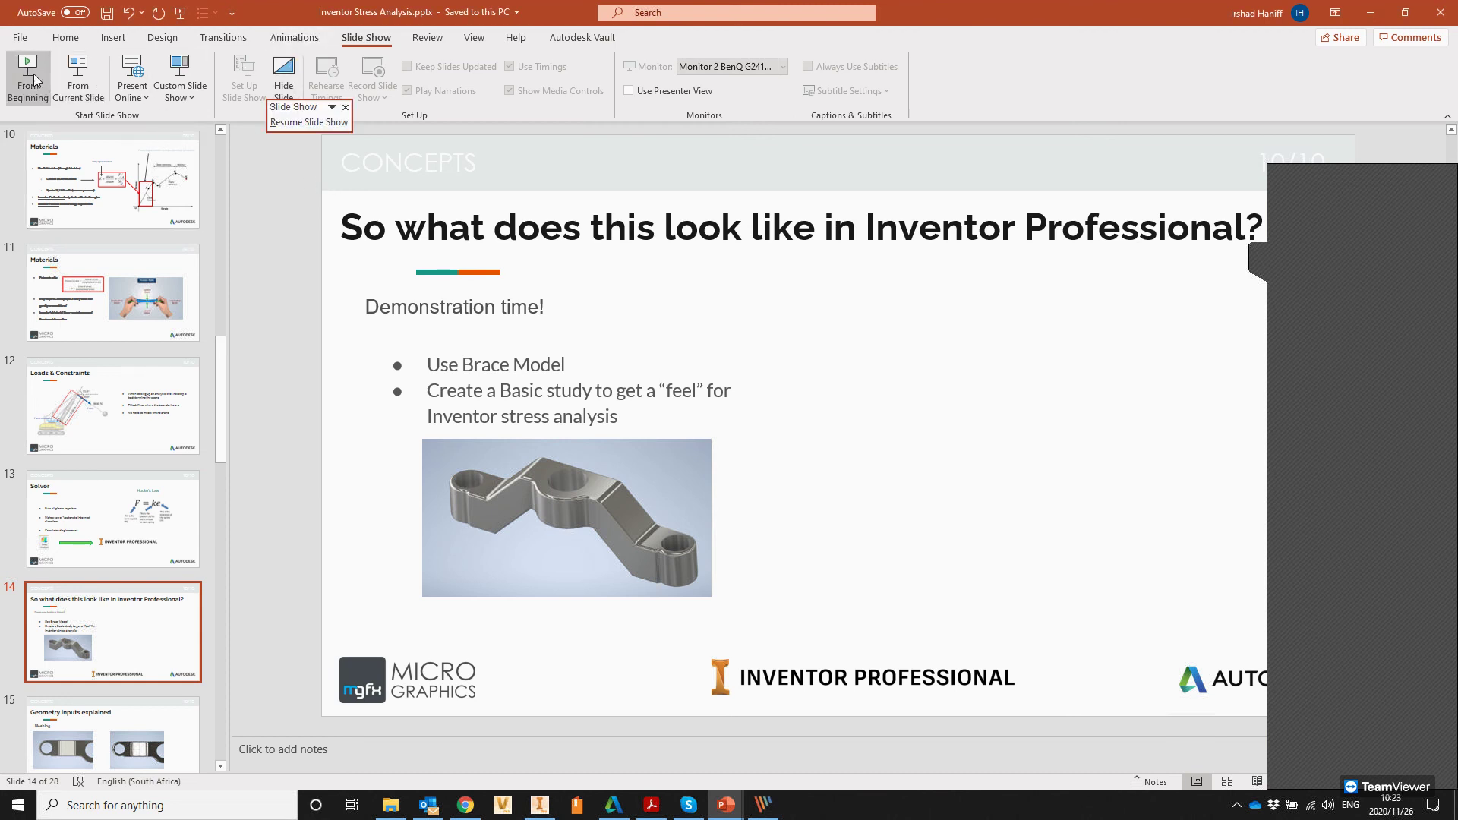
{"action": "key", "text": "Escape"}
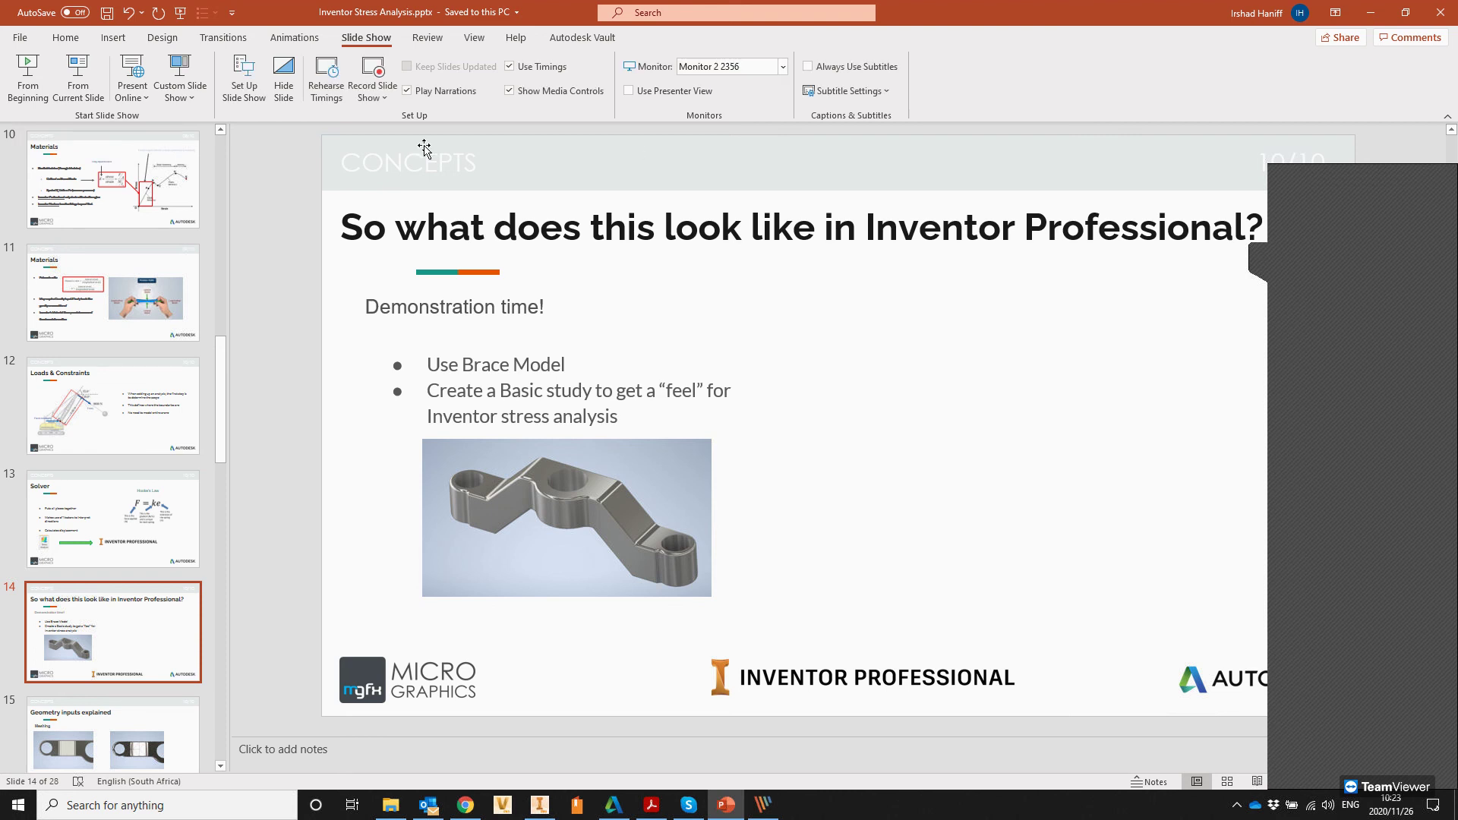
{"action": "key", "text": "alt+Tab"}
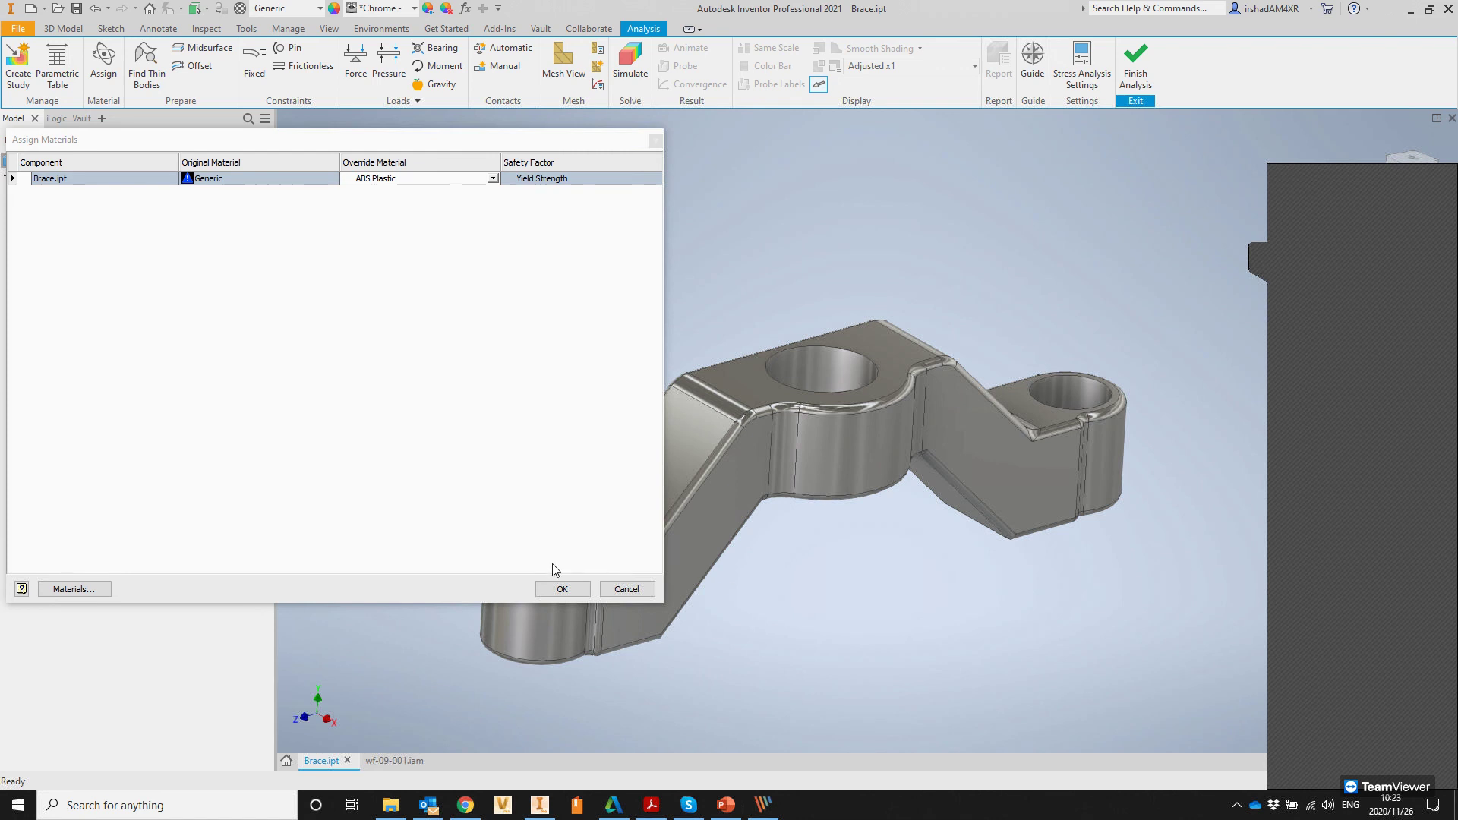
Step: Cancel the open material assignment and restore Inventor to a smaller floating window
{"action": "left_click", "coordinate": [612, 586]}
{"action": "left_click_drag", "start_coordinate": [729, 10], "coordinate": [736, 102]}
{"action": "left_click", "coordinate": [1093, 99]}
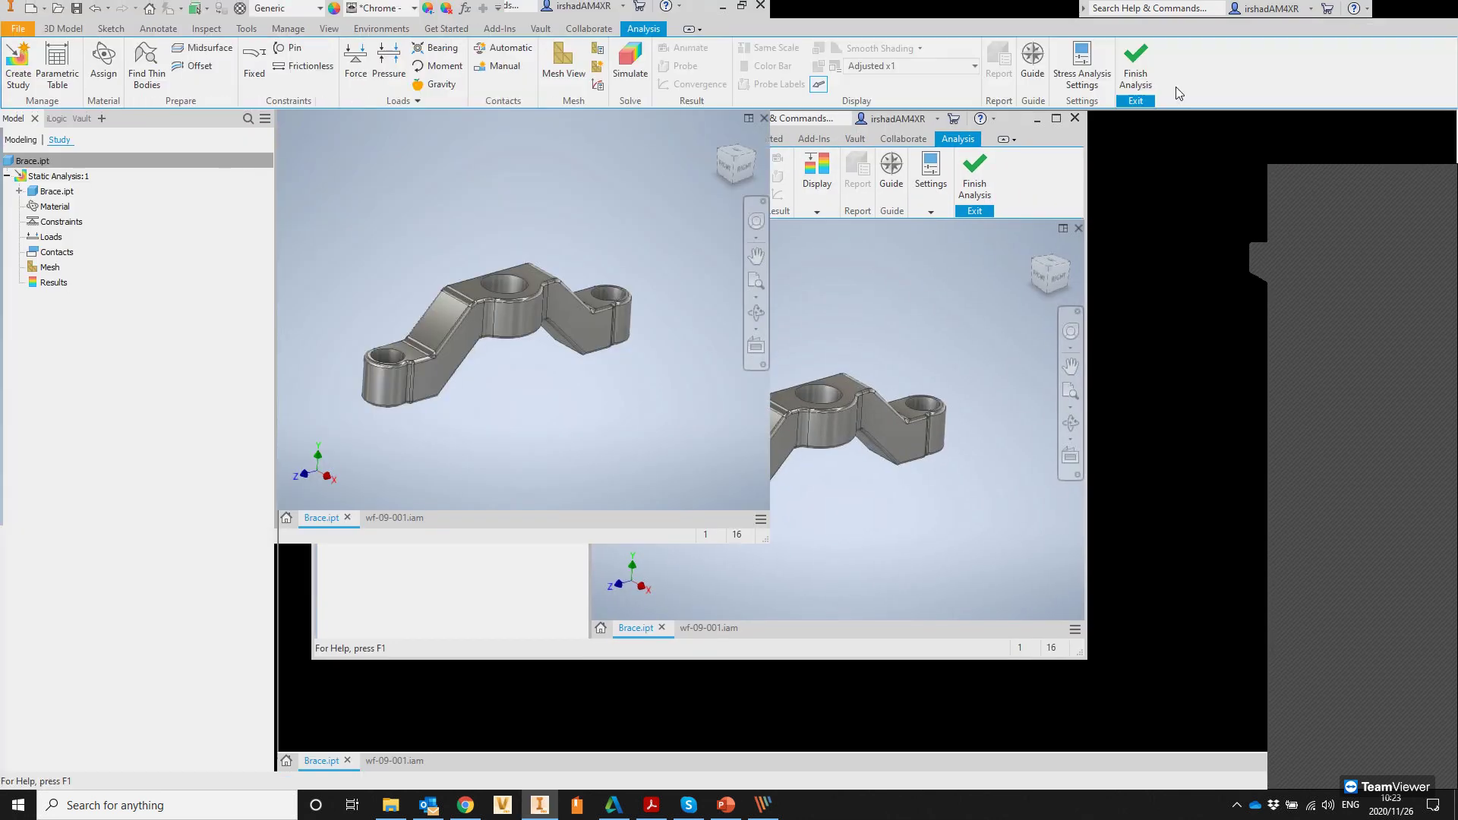
{"action": "left_click_drag", "start_coordinate": [1203, 71], "coordinate": [1210, 71]}
{"action": "double_click", "coordinate": [1210, 72]}
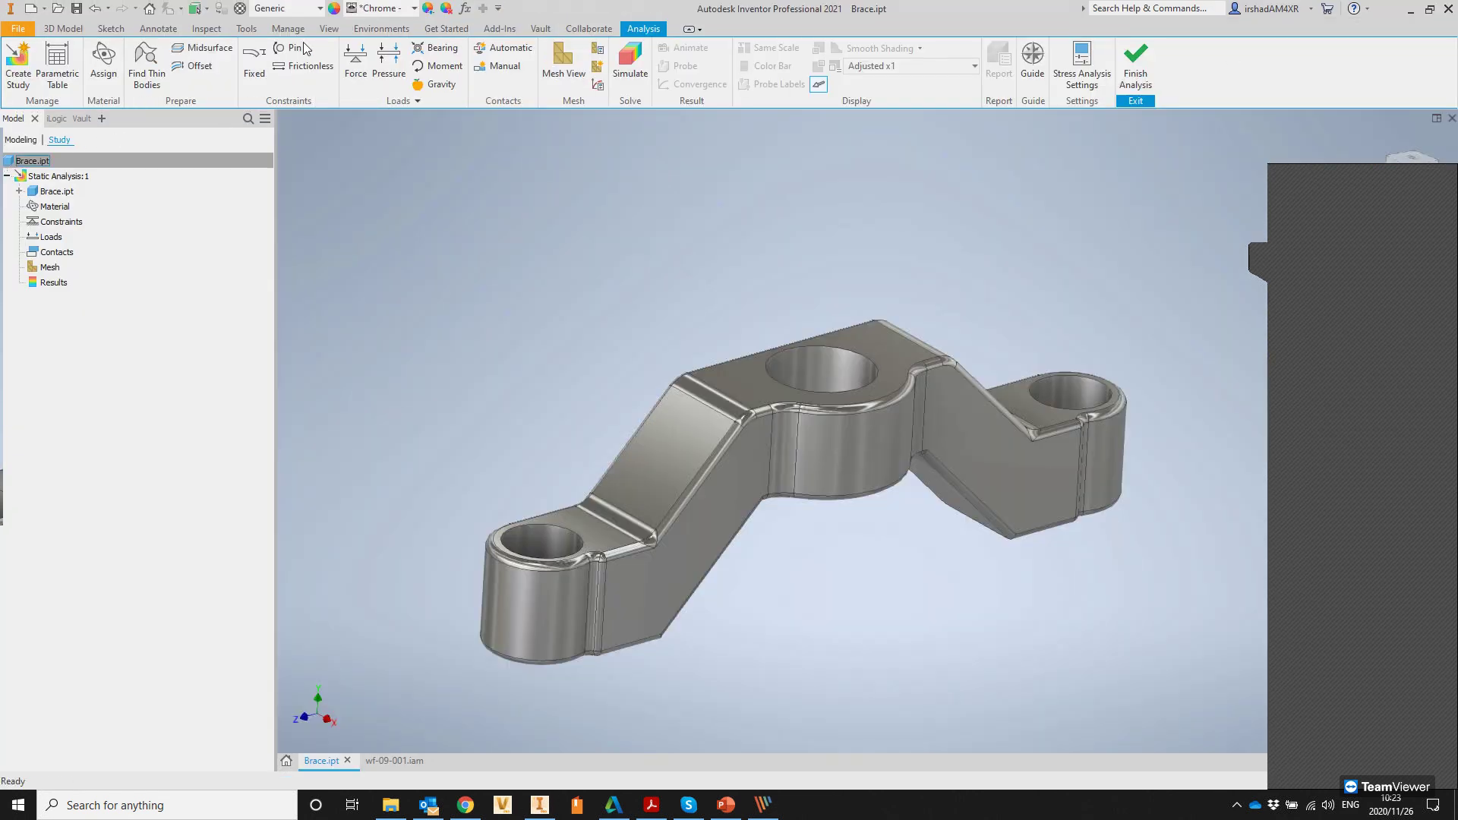
{"action": "double_click", "coordinate": [568, 9]}
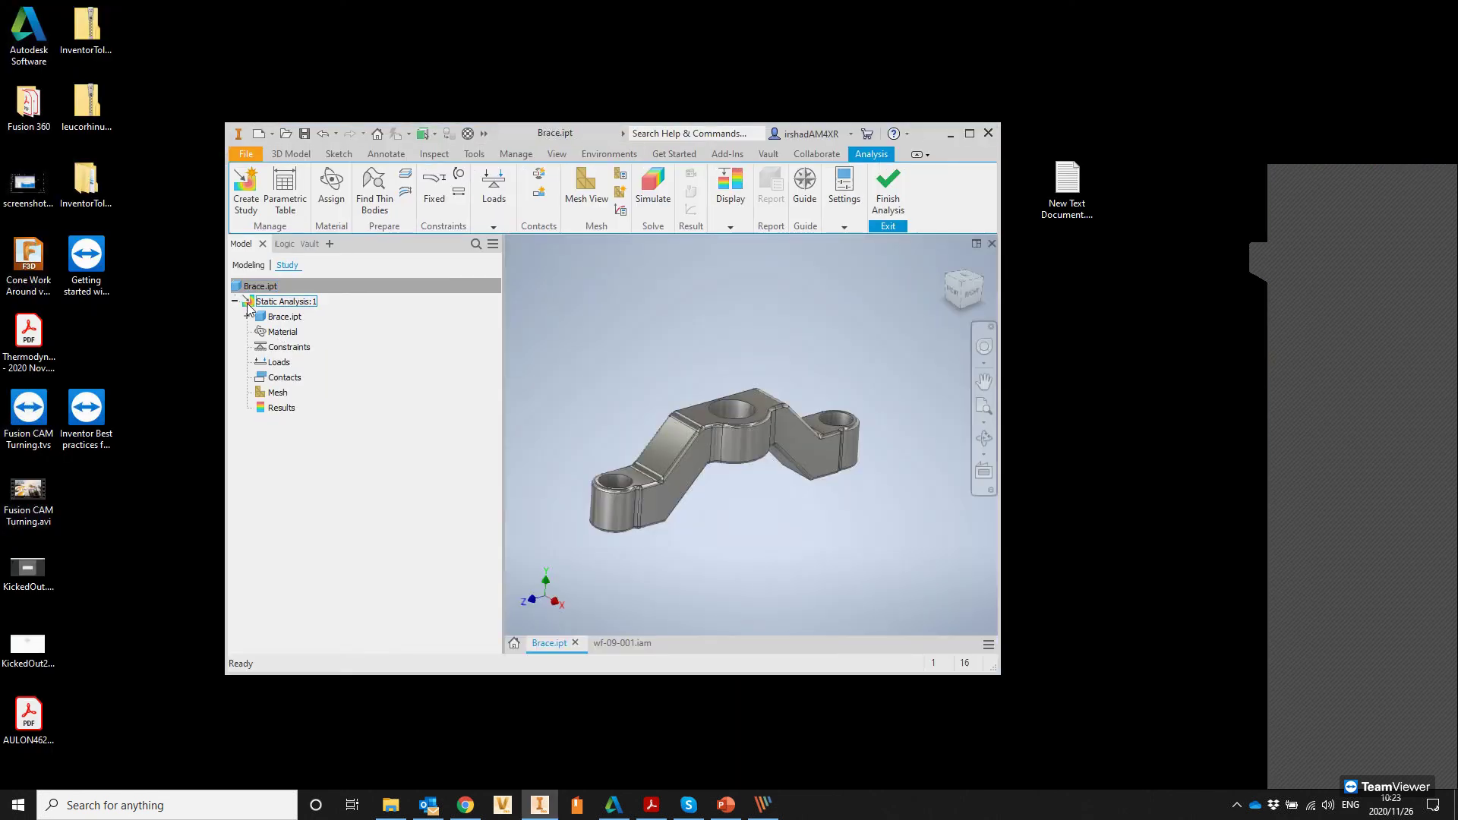
Step: Open the study's material assignment again and try to list the override materials available for the brace
{"action": "right_click", "coordinate": [279, 332]}
{"action": "left_click", "coordinate": [326, 373]}
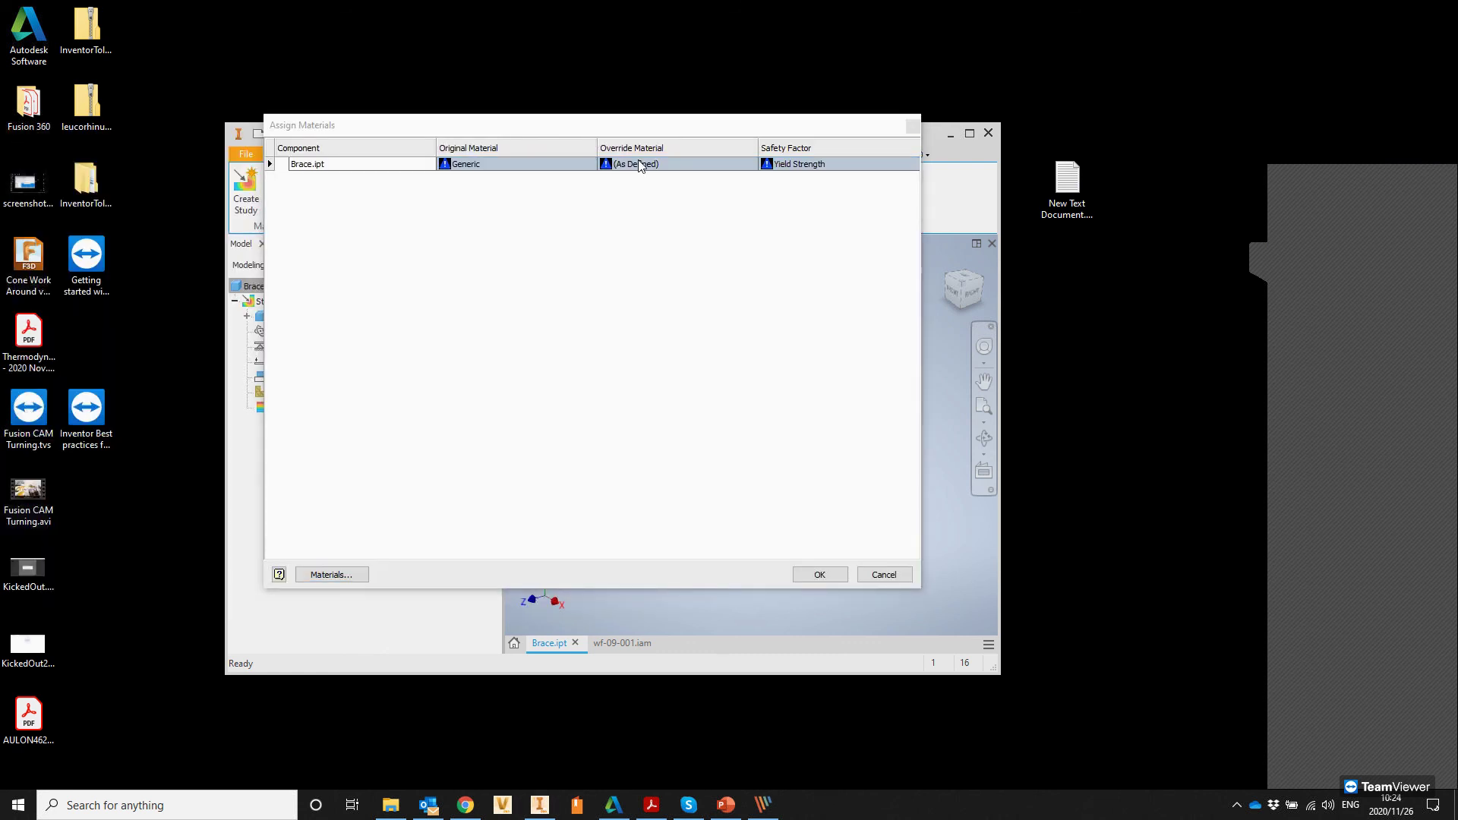
{"action": "left_click", "coordinate": [709, 164]}
{"action": "left_click", "coordinate": [748, 164]}
{"action": "left_click", "coordinate": [748, 165]}
{"action": "left_click", "coordinate": [748, 166]}
{"action": "left_click", "coordinate": [748, 167]}
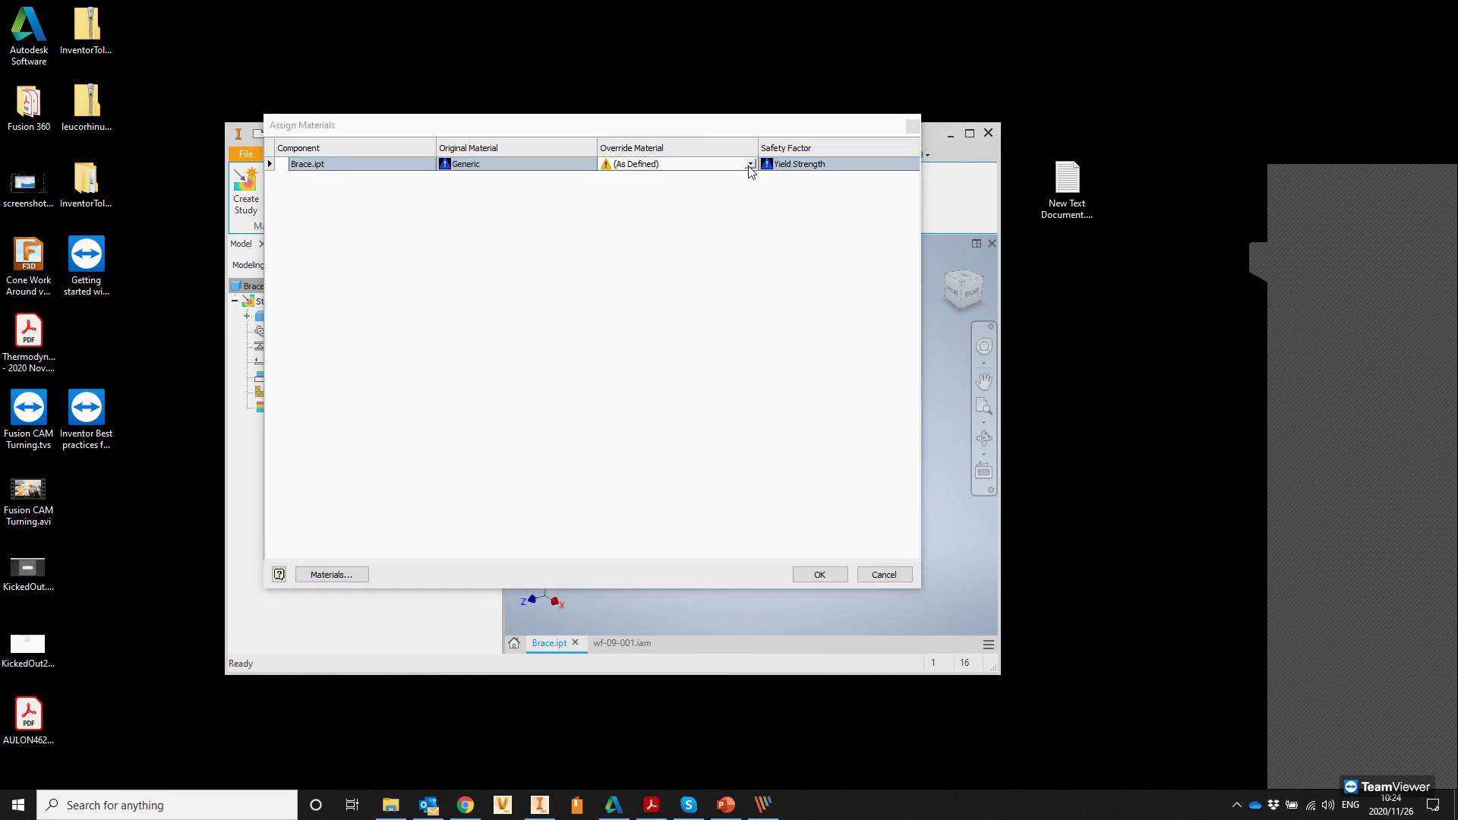
Step: Apply Steel, Mild from the document materials to the brace, and close the material editor and Material Browser
{"action": "left_click", "coordinate": [366, 575]}
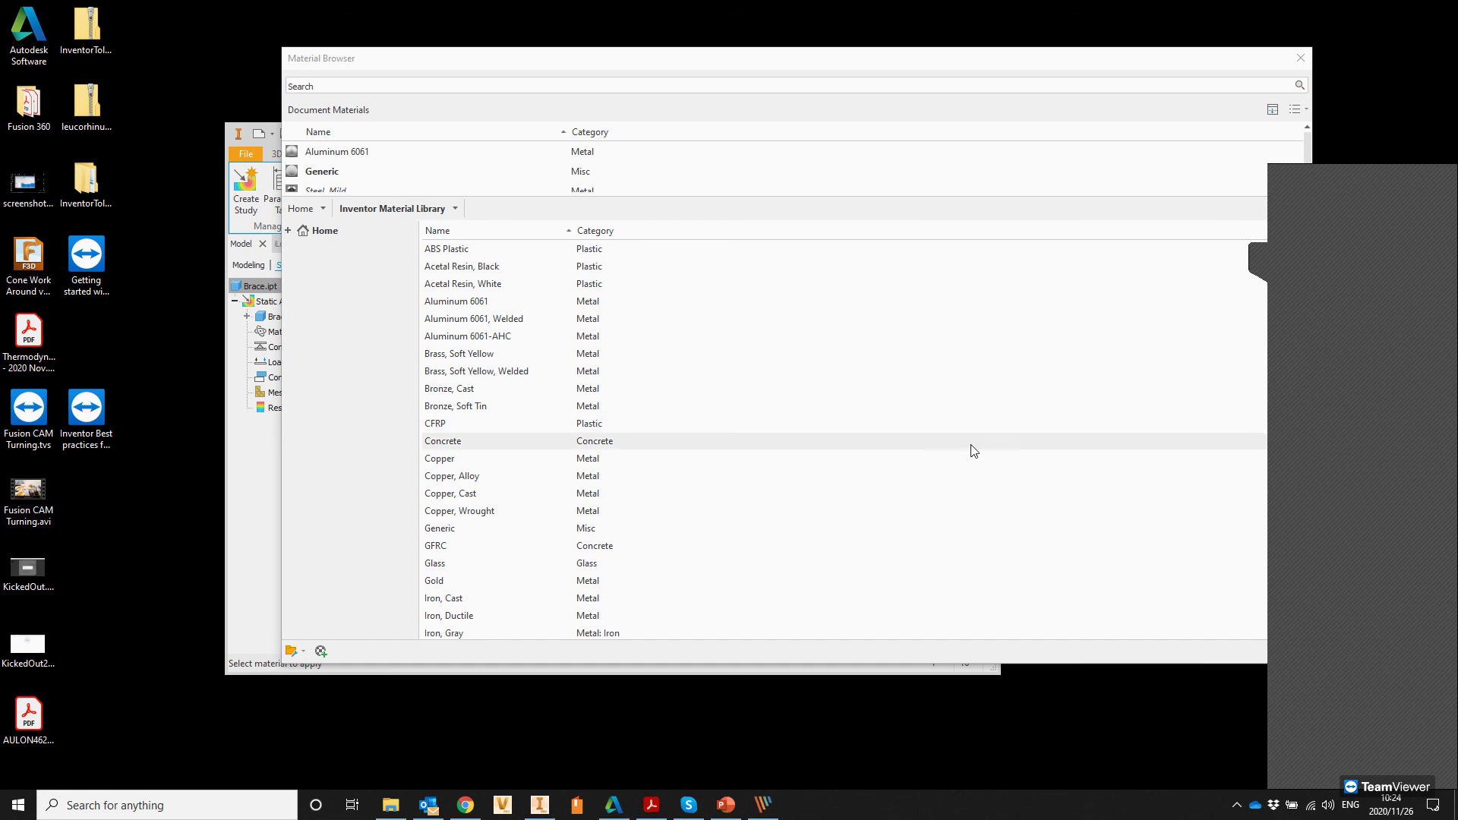
{"action": "left_click", "coordinate": [481, 371]}
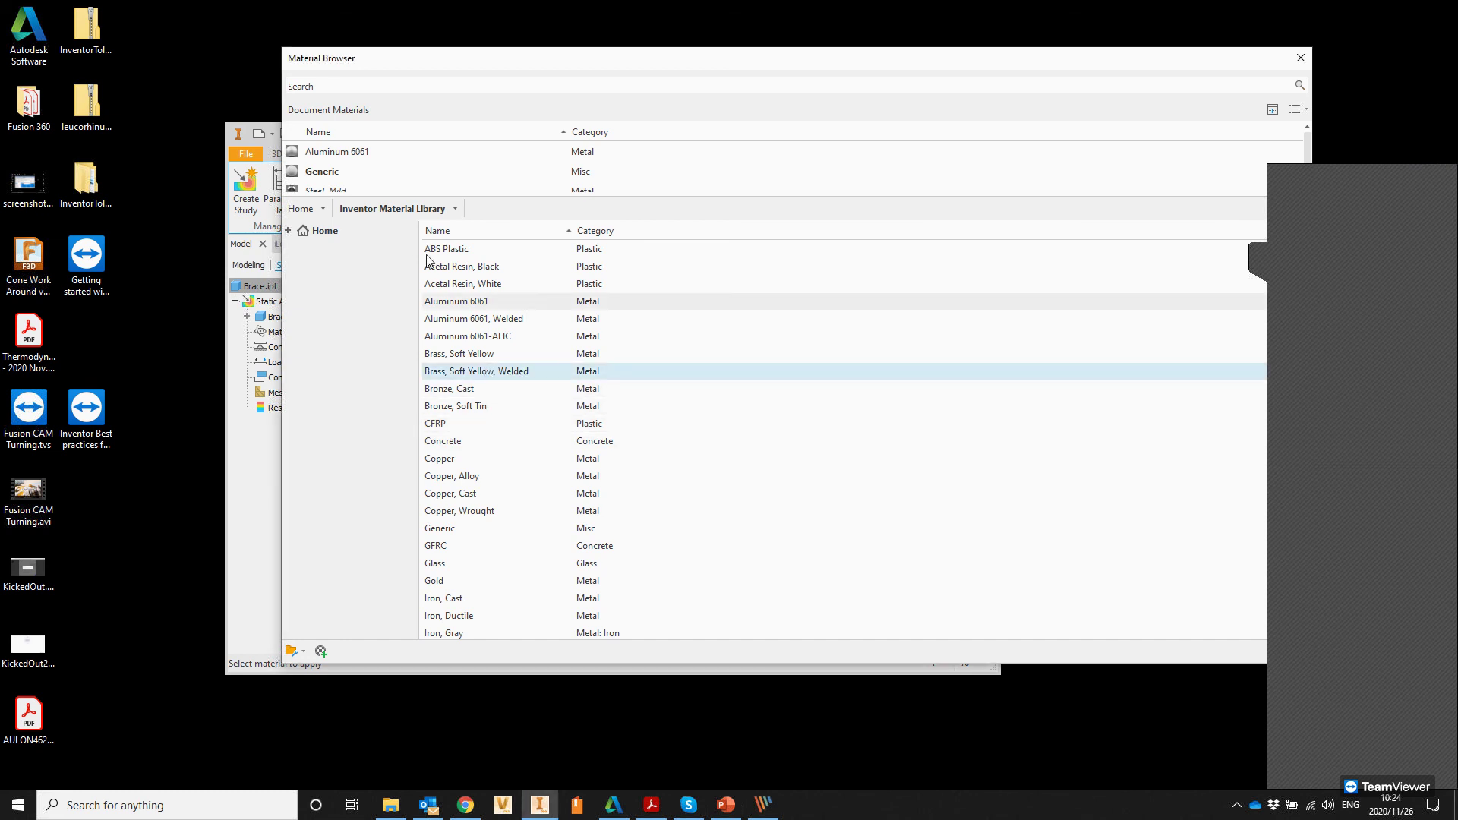
{"action": "scroll", "coordinate": [321, 180], "scroll_direction": "down", "scroll_amount": 1}
{"action": "double_click", "coordinate": [327, 182]}
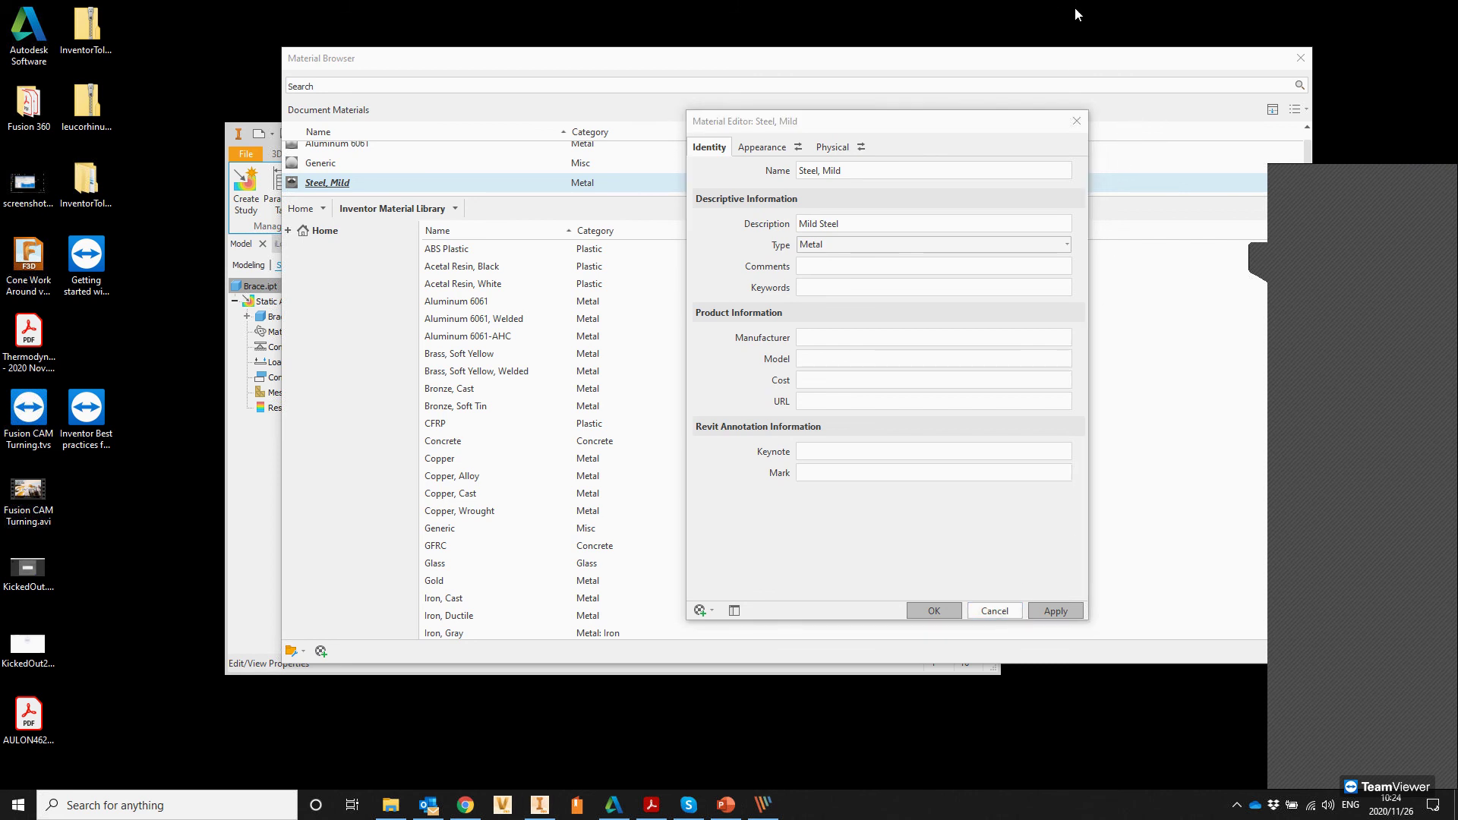
{"action": "left_click", "coordinate": [1076, 121]}
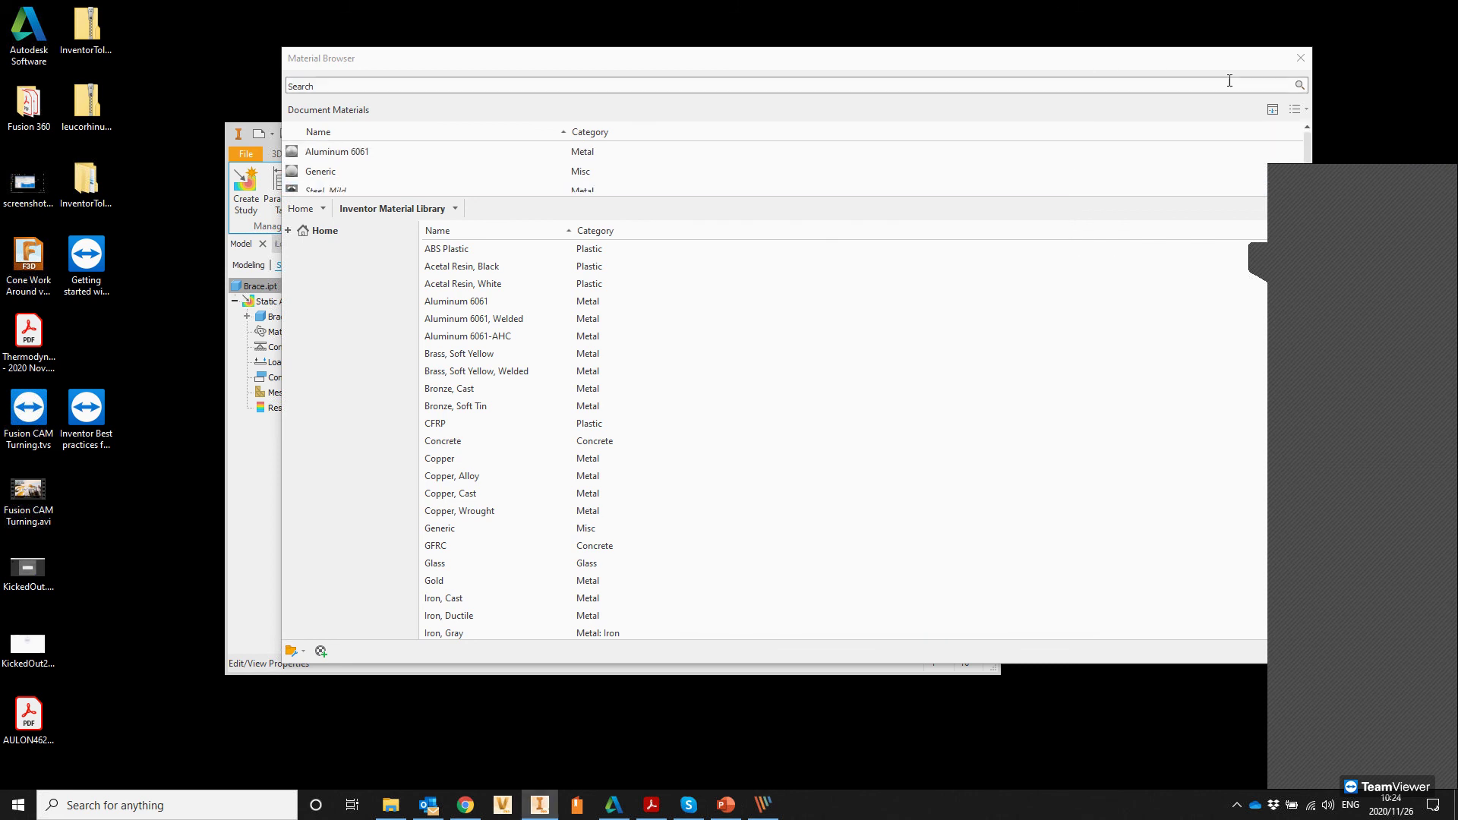
{"action": "left_click", "coordinate": [1301, 57]}
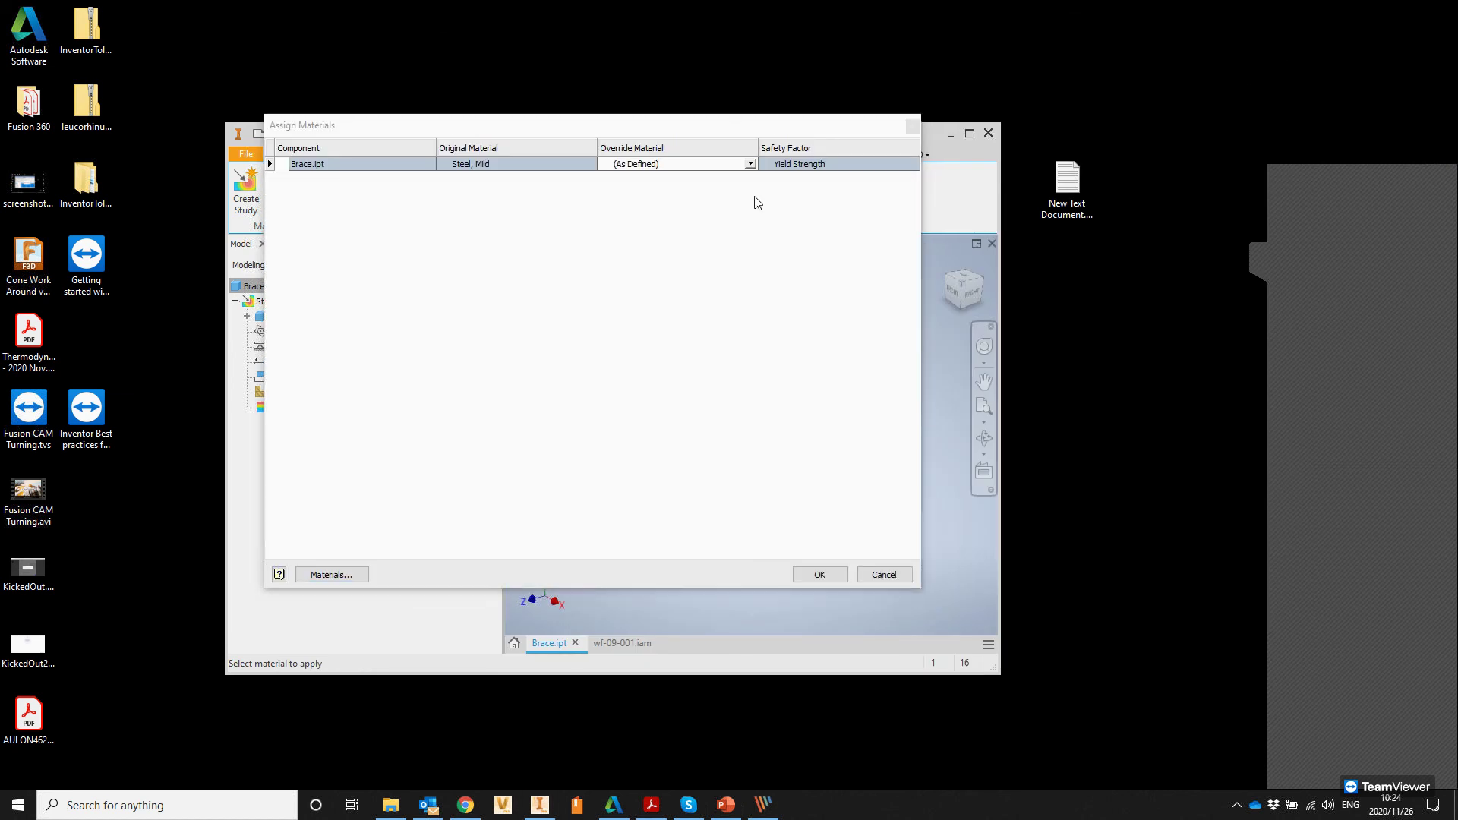
Step: Confirm the brace's material assignment and maximize the Inventor window
{"action": "left_click", "coordinate": [818, 574]}
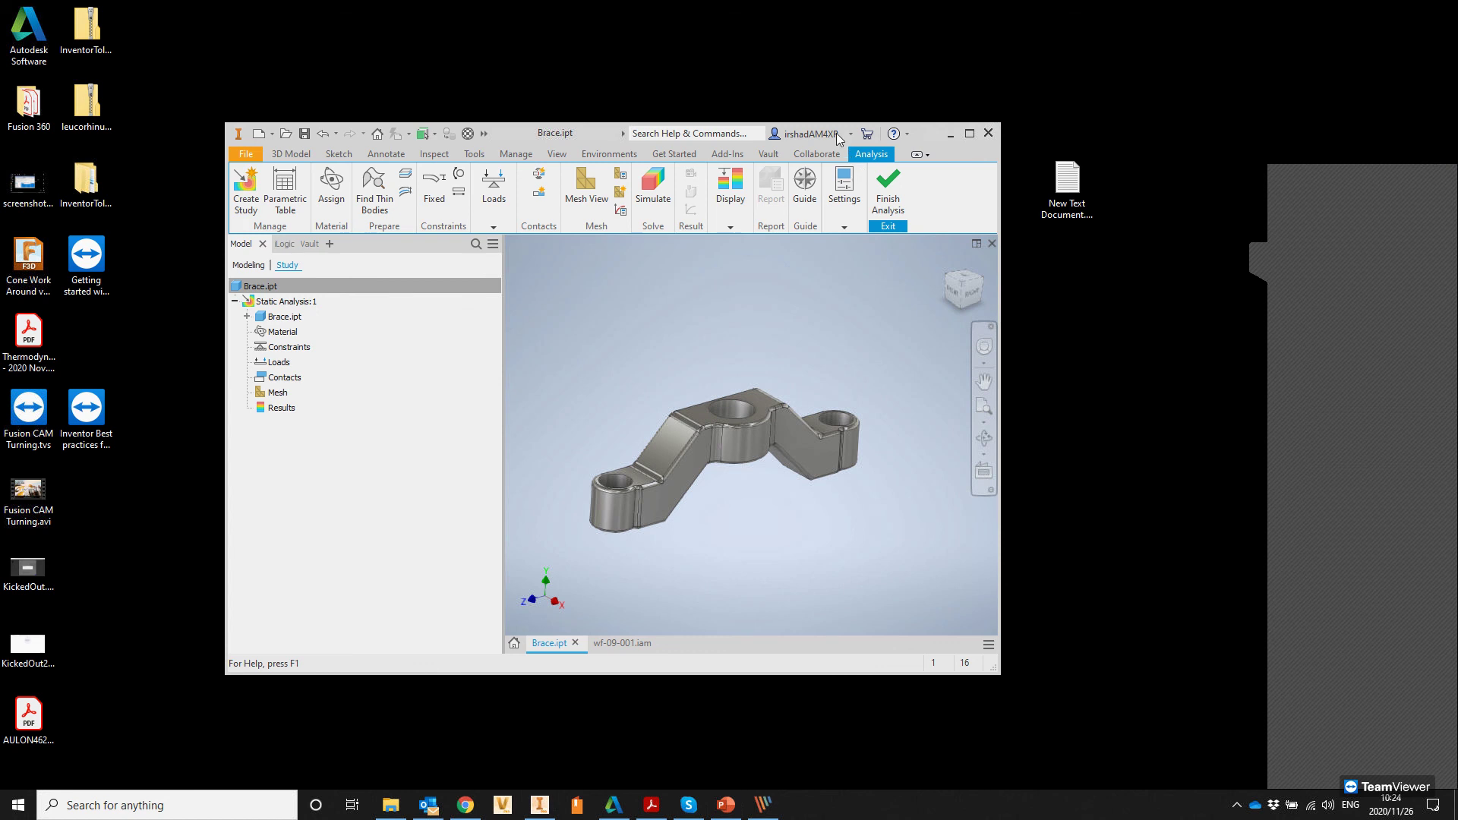
{"action": "left_click", "coordinate": [970, 135]}
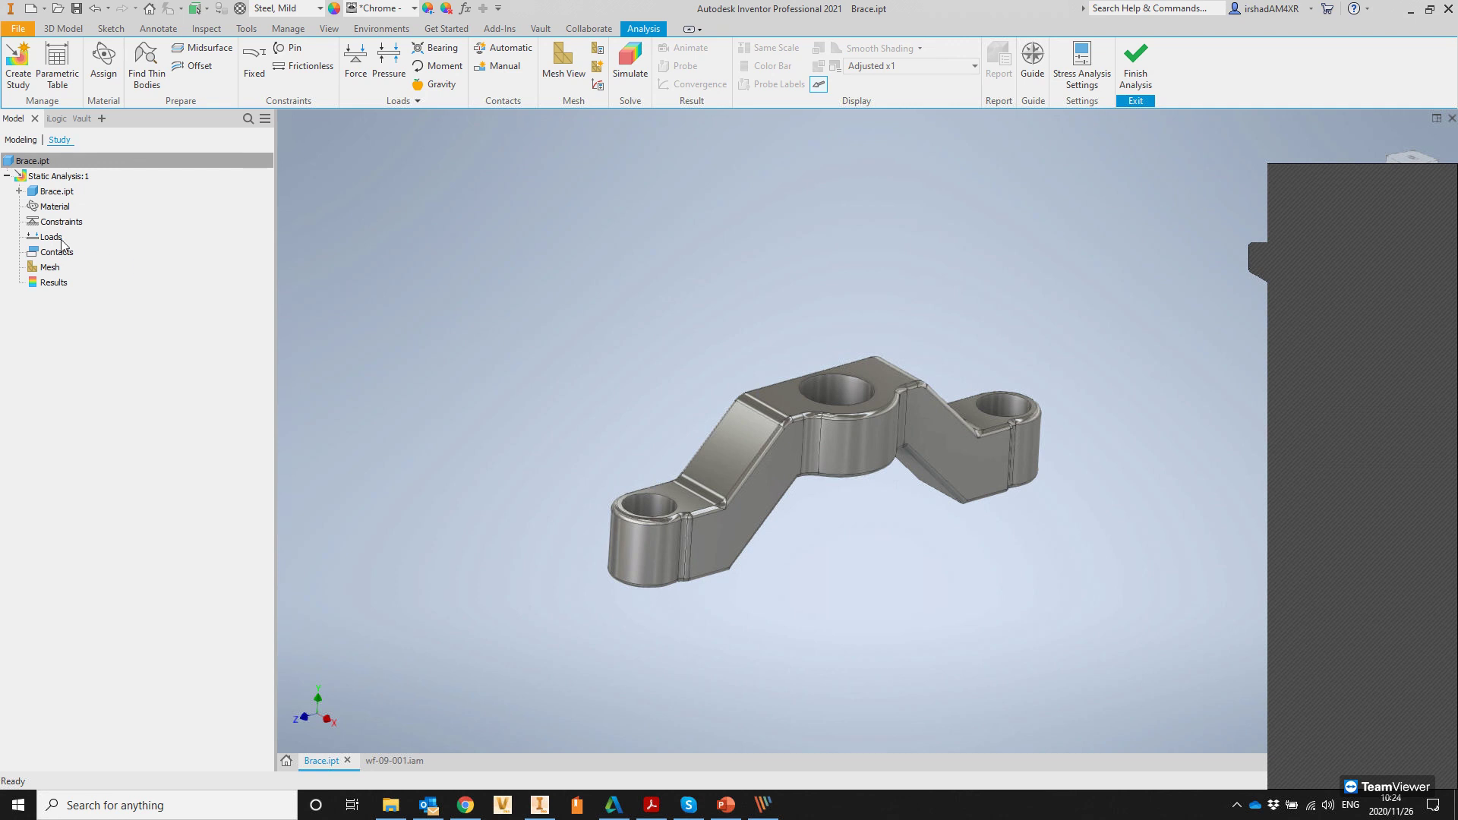
{"action": "left_click", "coordinate": [40, 209]}
Step: Apply a fixed constraint to the inner cylindrical faces of the brace's two end holes
{"action": "left_click", "coordinate": [62, 221]}
{"action": "middle_click_drag", "start_coordinate": [706, 421], "coordinate": [517, 498]}
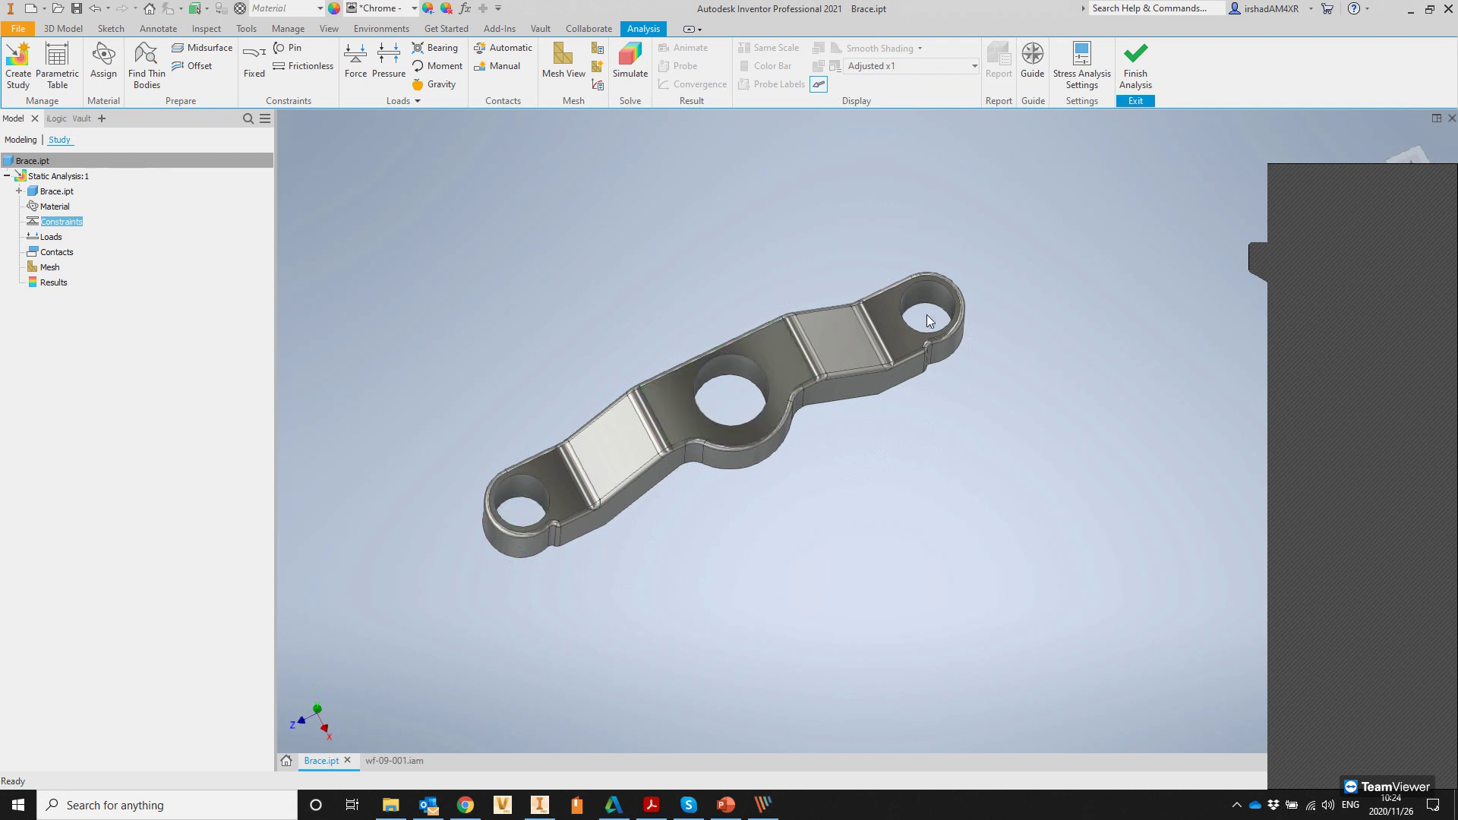
{"action": "middle_click_drag", "start_coordinate": [920, 275], "coordinate": [914, 248], "text": "shift"}
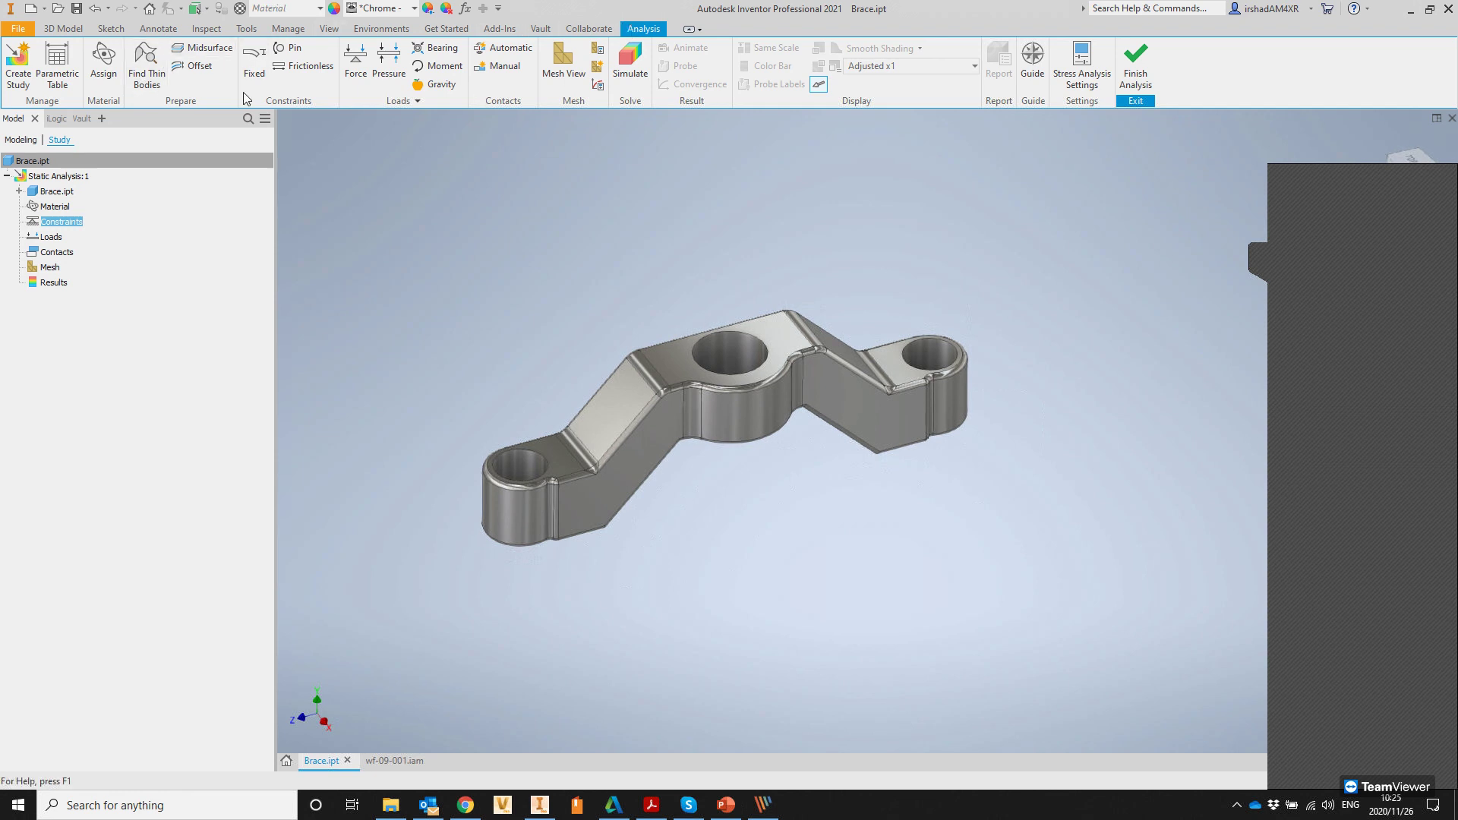
{"action": "left_click", "coordinate": [253, 67]}
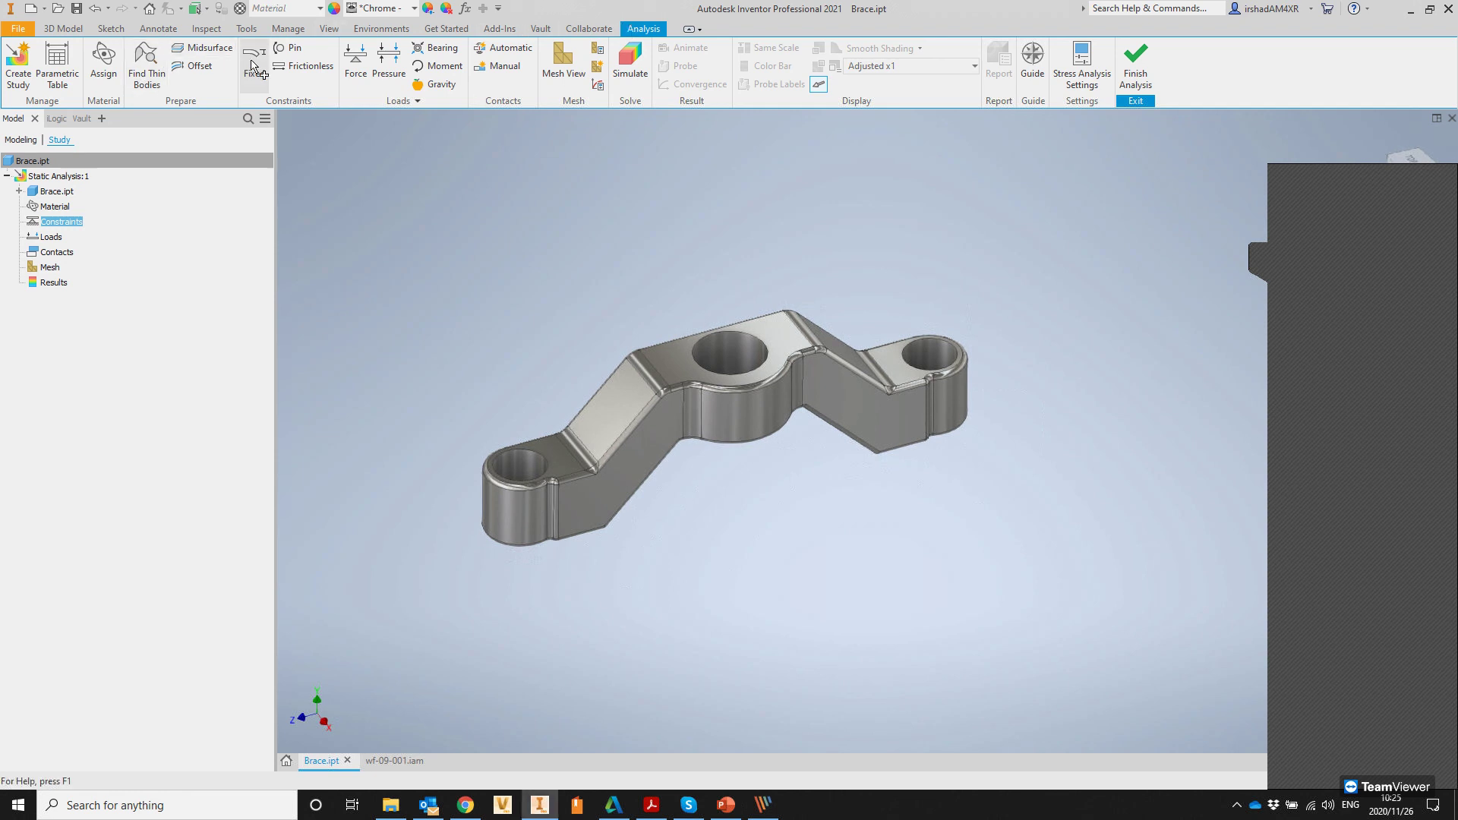
{"action": "left_click", "coordinate": [512, 468]}
{"action": "left_click", "coordinate": [928, 345]}
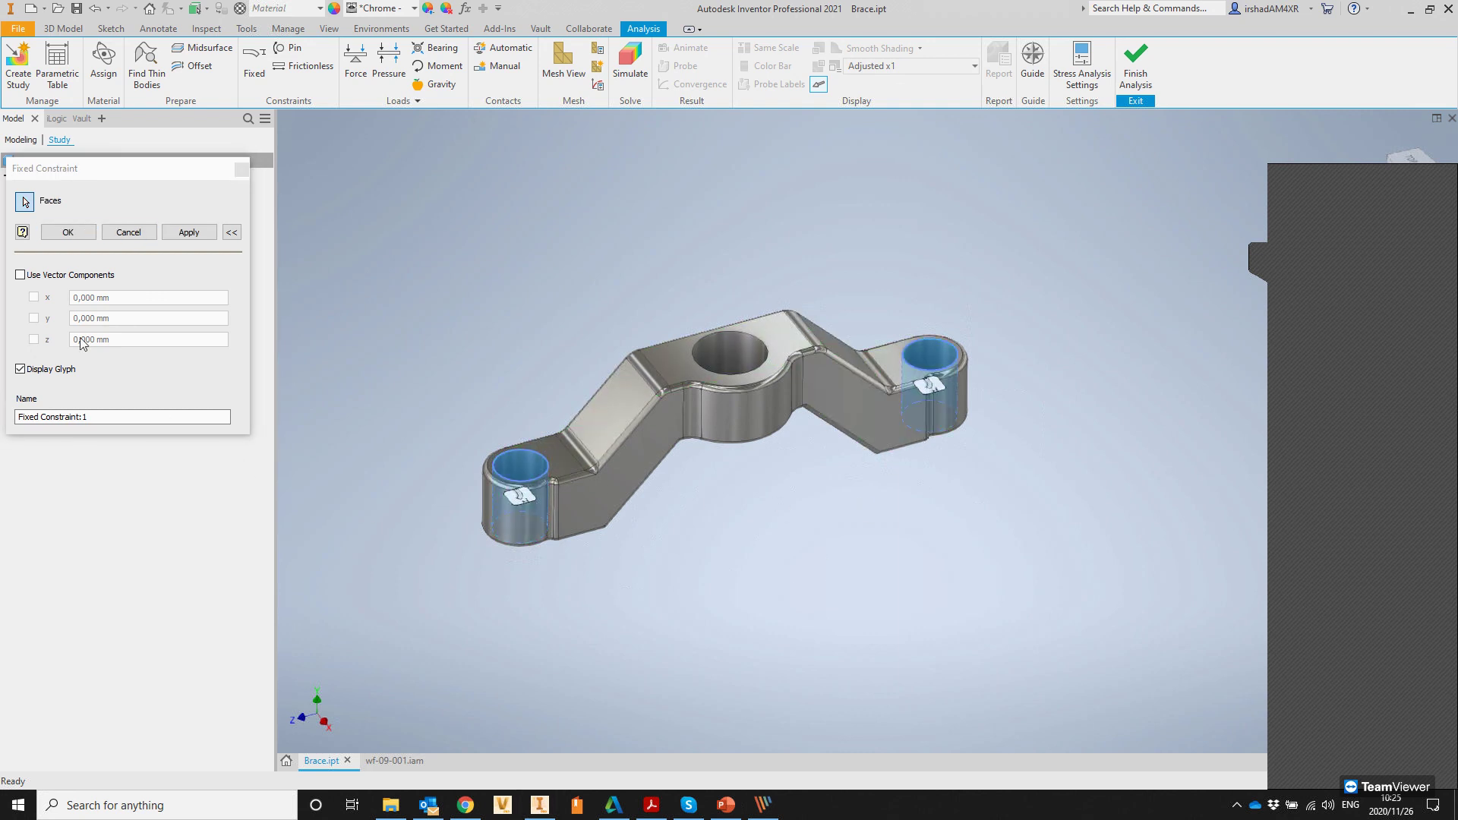
{"action": "left_click", "coordinate": [68, 232]}
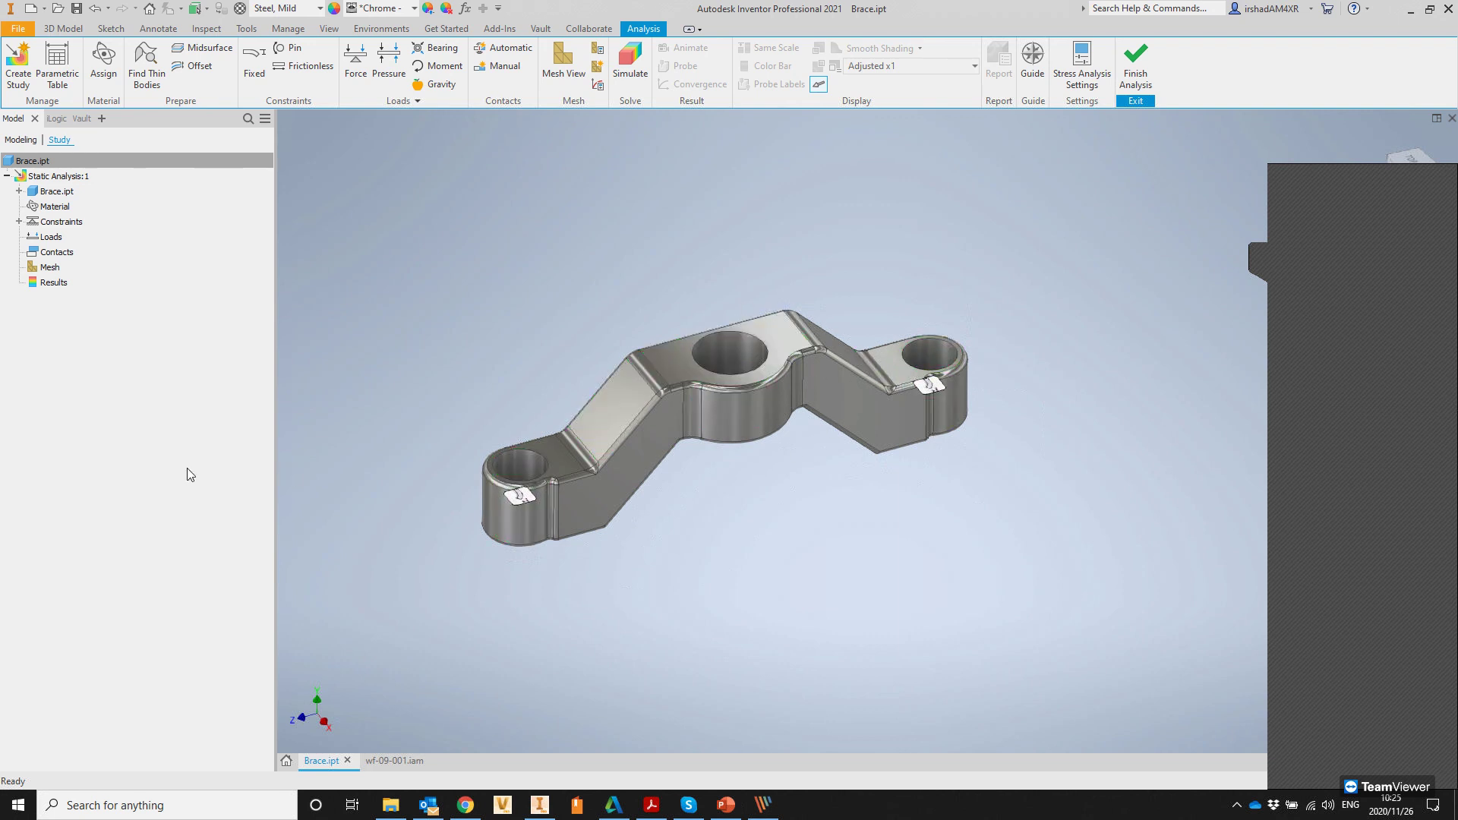
Step: Try to define a force on the central hole's inner face with vector components and edit its Fy value, then abandon the load
{"action": "left_click", "coordinate": [55, 238]}
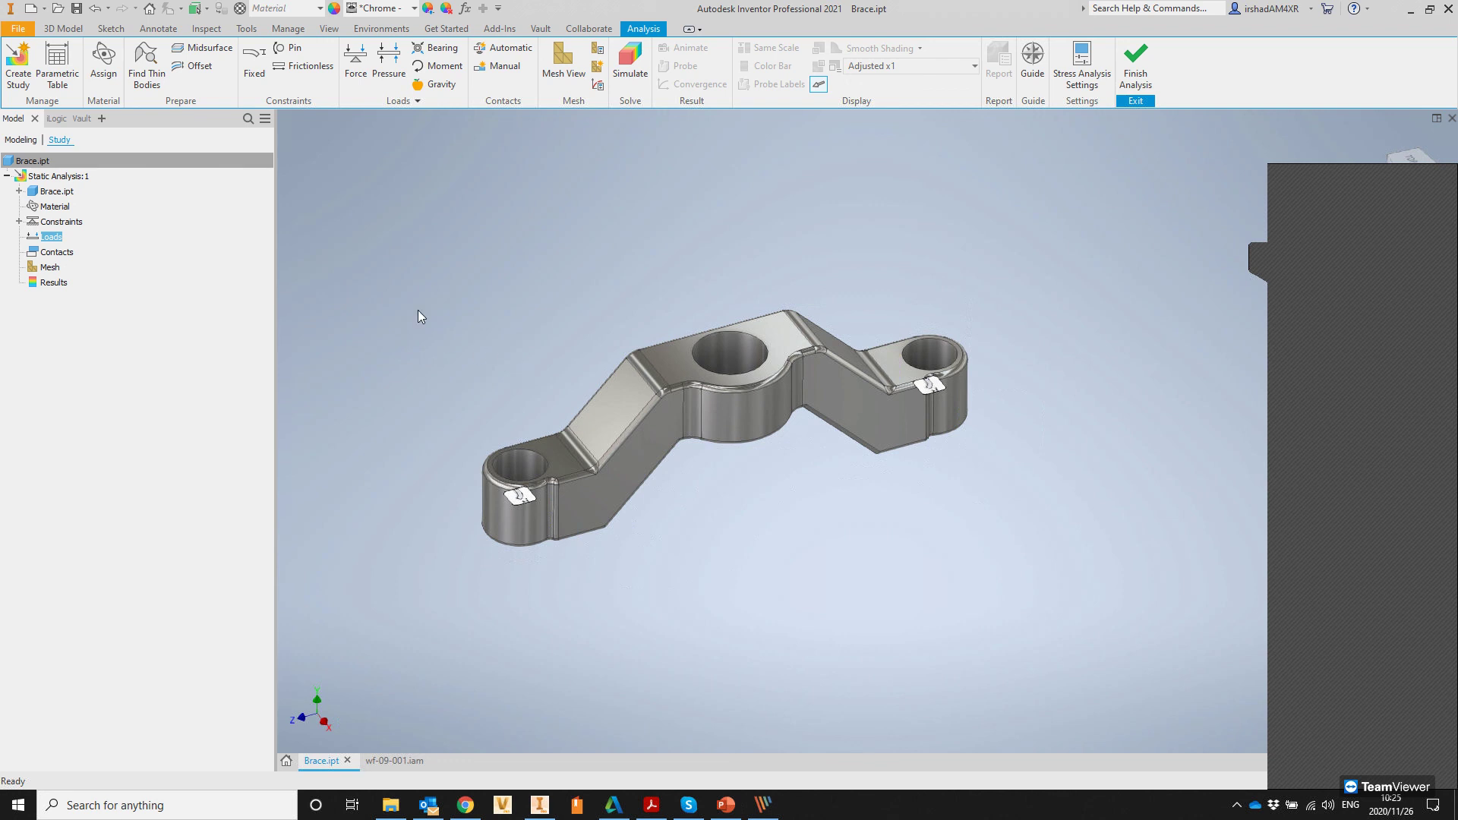
{"action": "left_click", "coordinate": [363, 64]}
{"action": "left_click", "coordinate": [732, 343]}
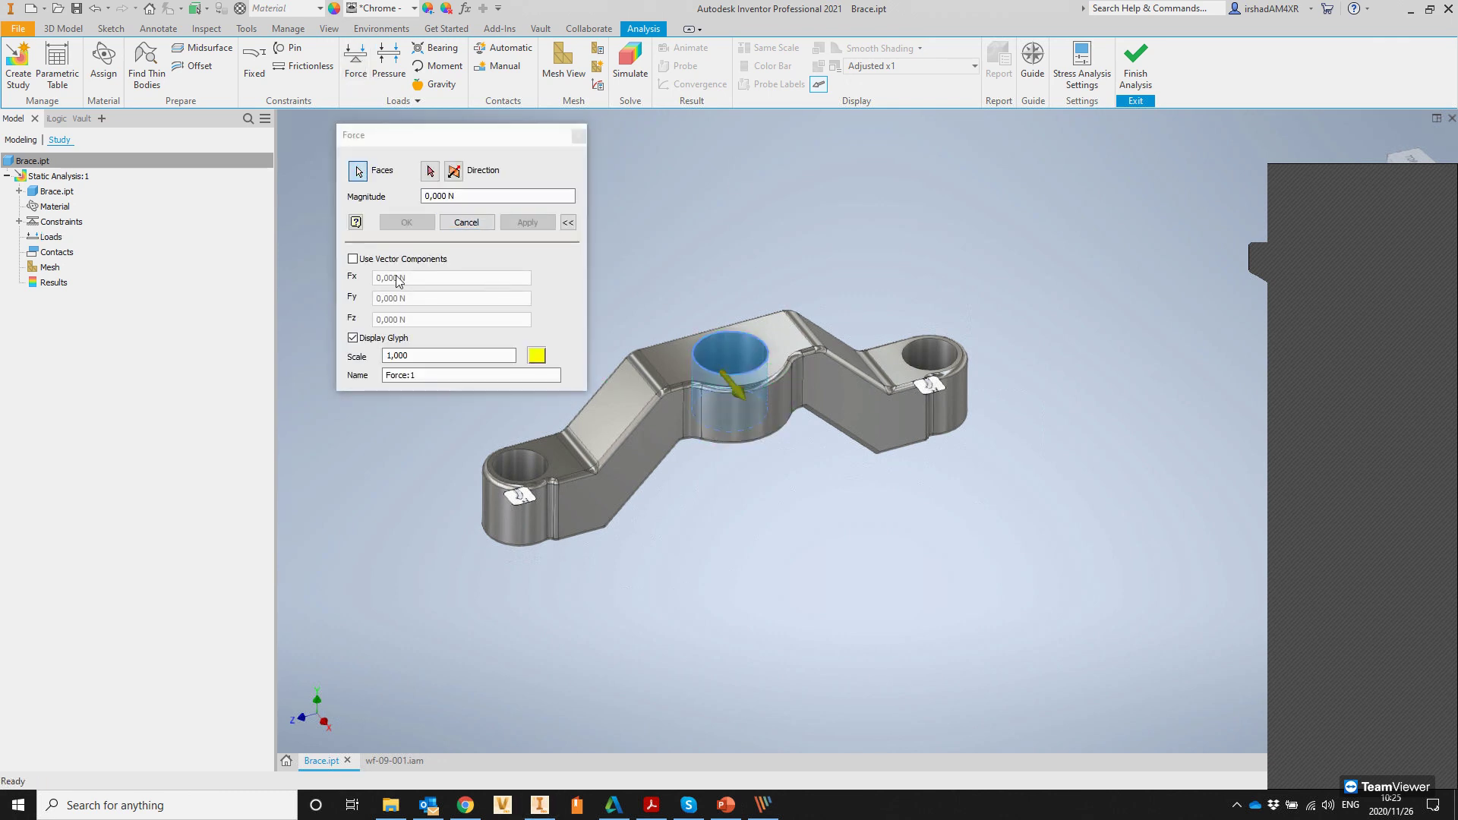
{"action": "left_click", "coordinate": [352, 259]}
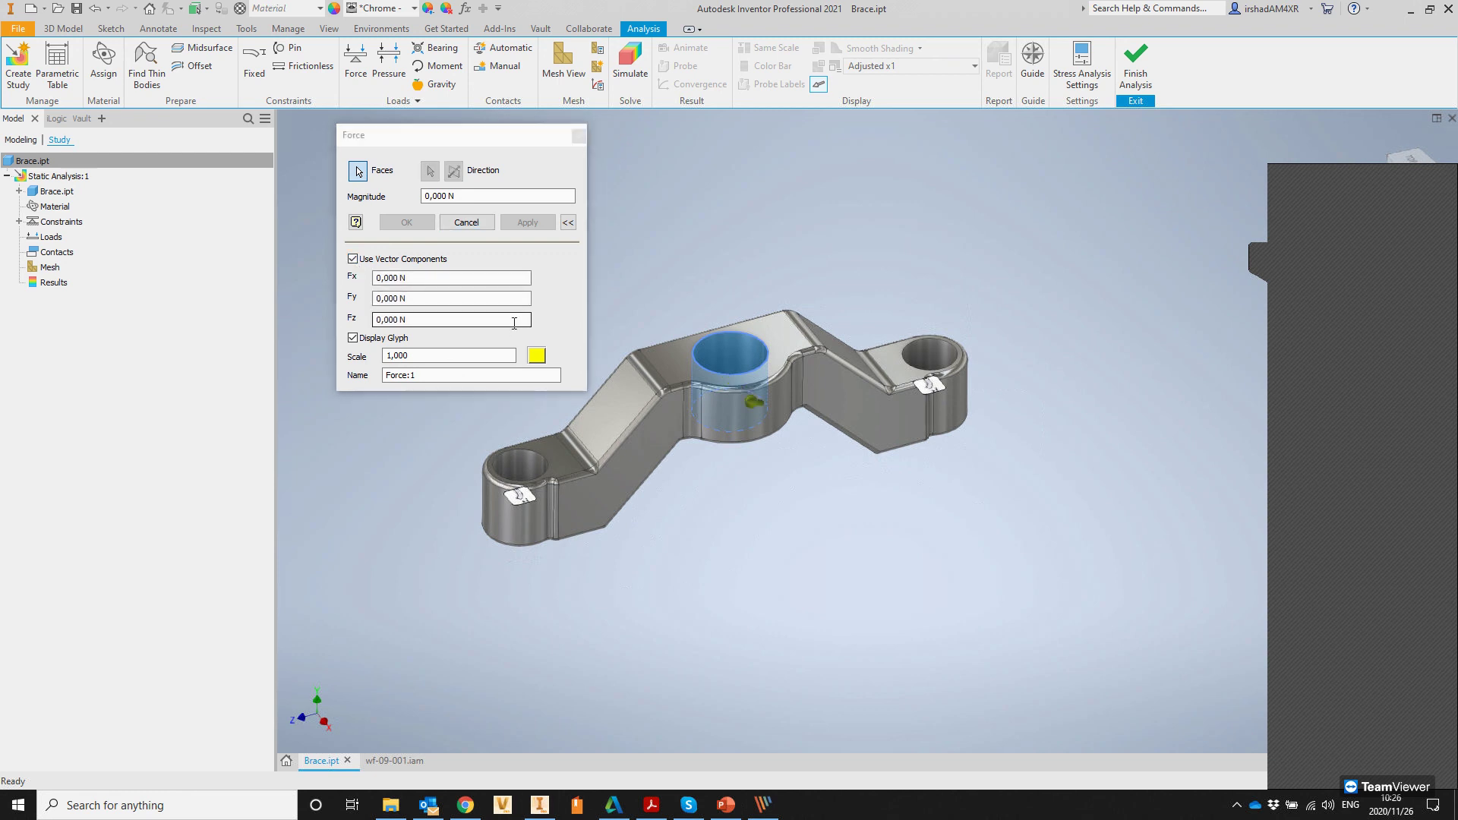
{"action": "left_click", "coordinate": [394, 298]}
{"action": "left_click", "coordinate": [402, 319]}
{"action": "left_click", "coordinate": [416, 300]}
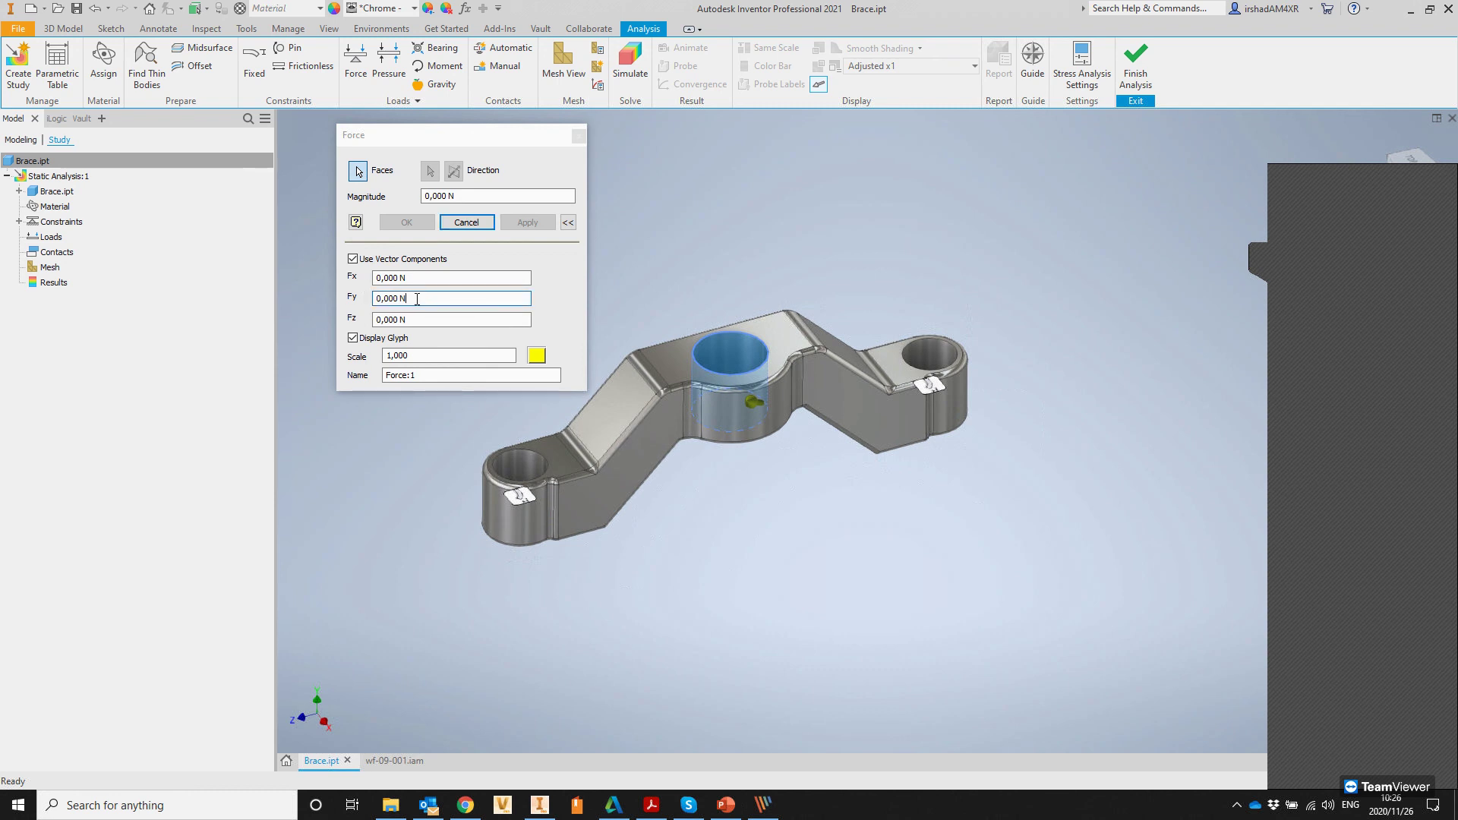
{"action": "left_click", "coordinate": [322, 320]}
{"action": "left_click", "coordinate": [388, 293]}
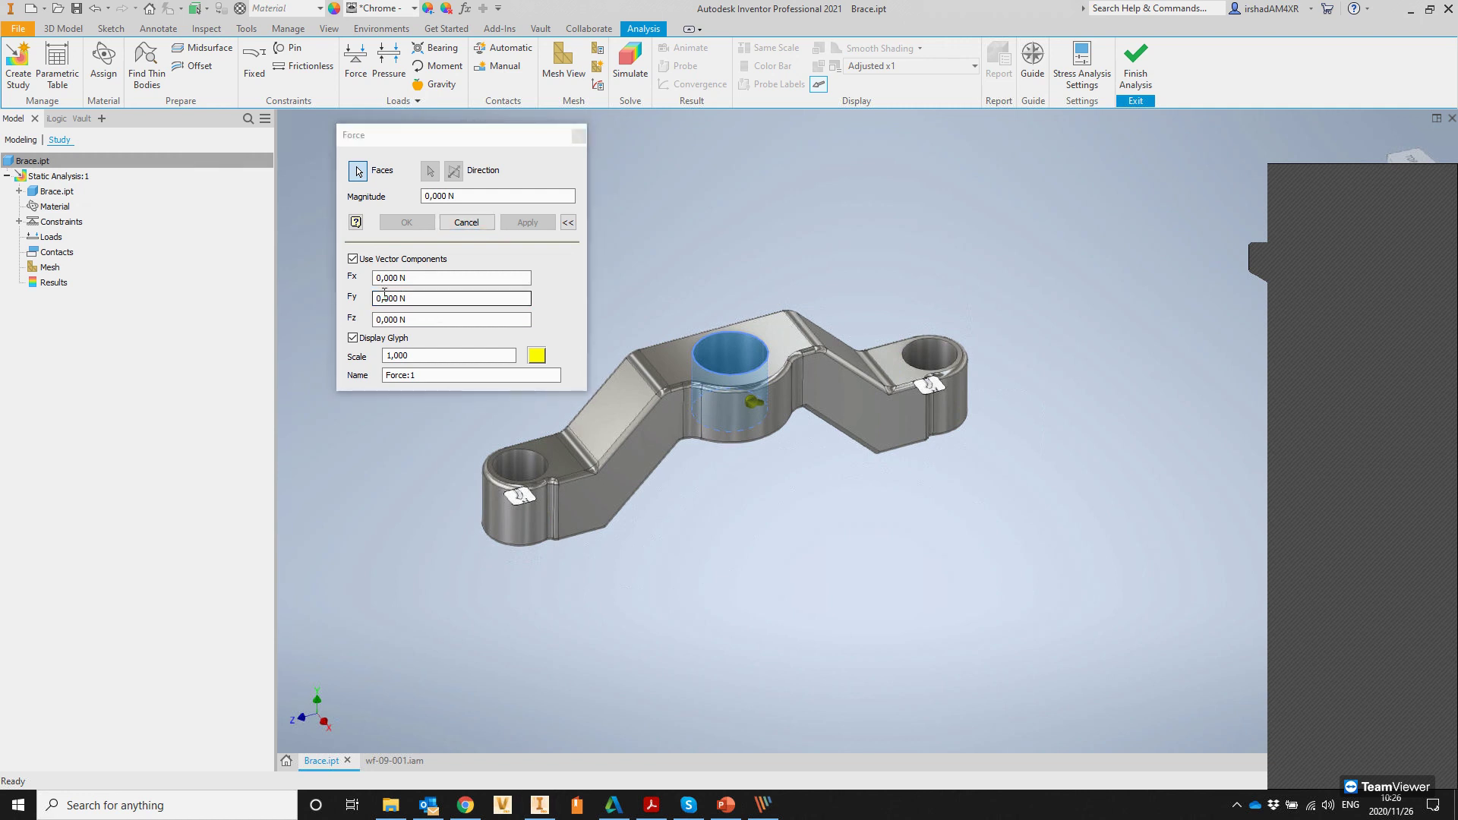
{"action": "left_click", "coordinate": [367, 314]}
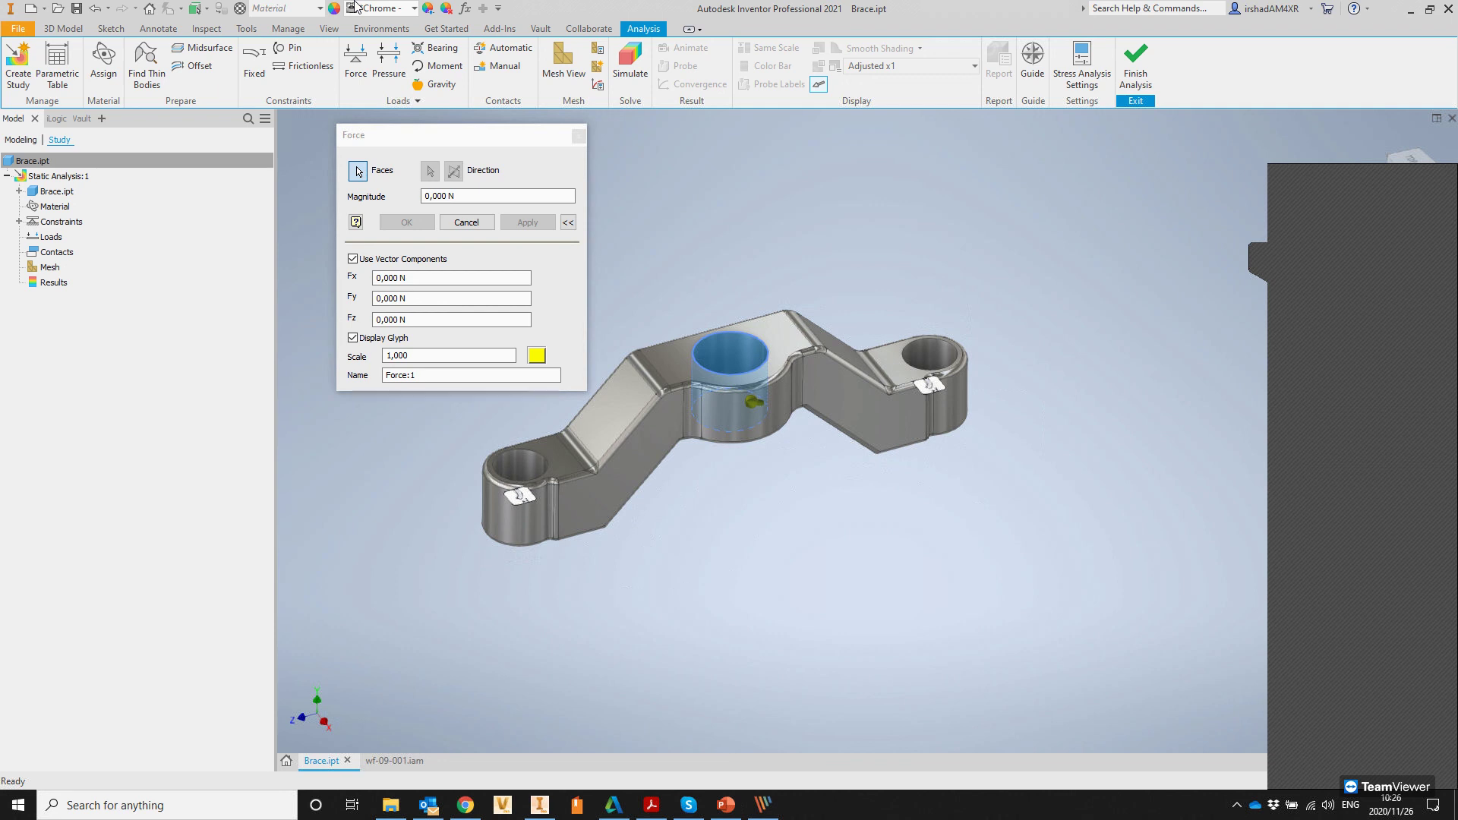
{"action": "left_click", "coordinate": [422, 302]}
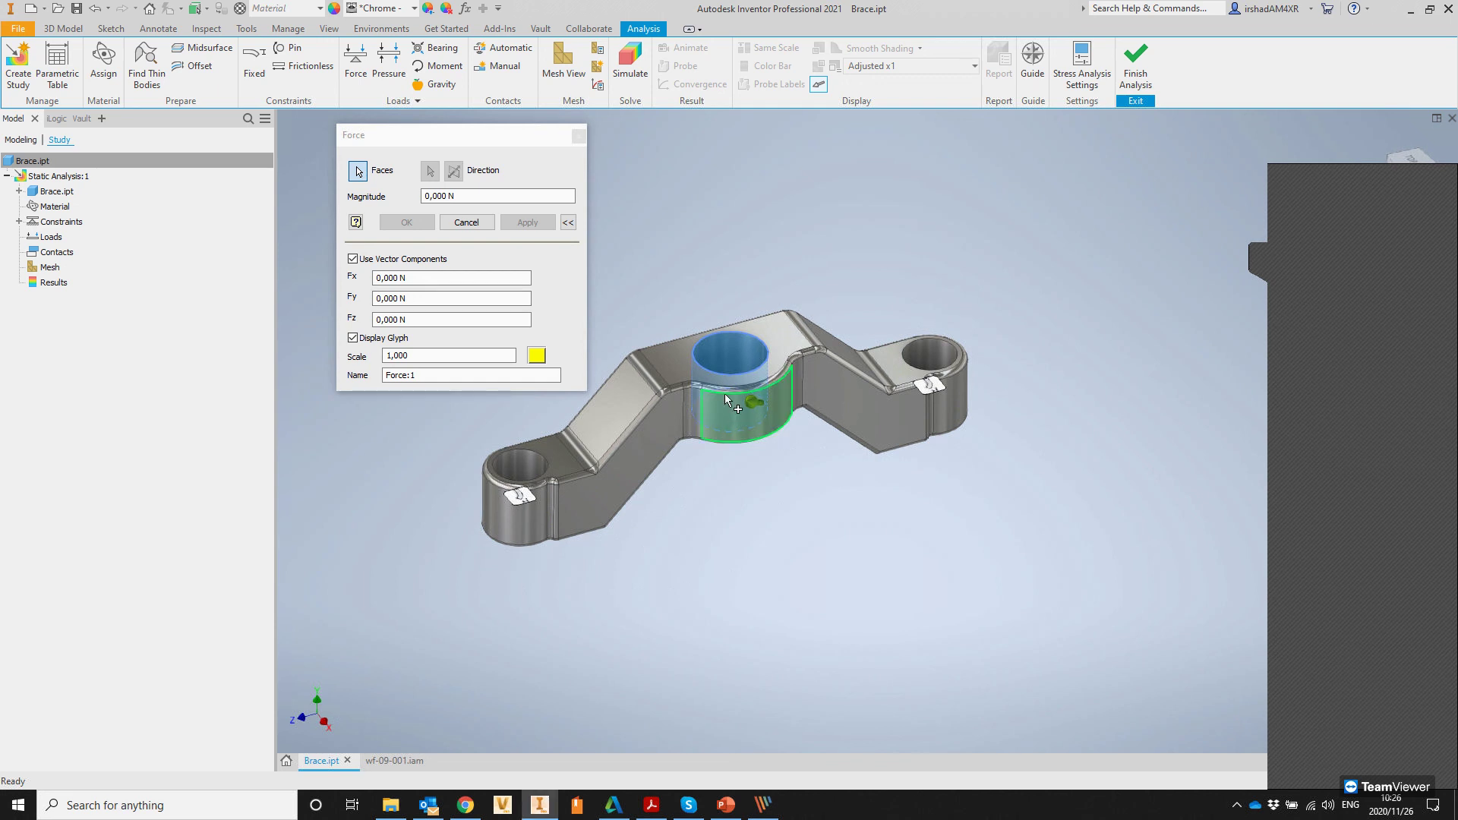
{"action": "left_click", "coordinate": [424, 296]}
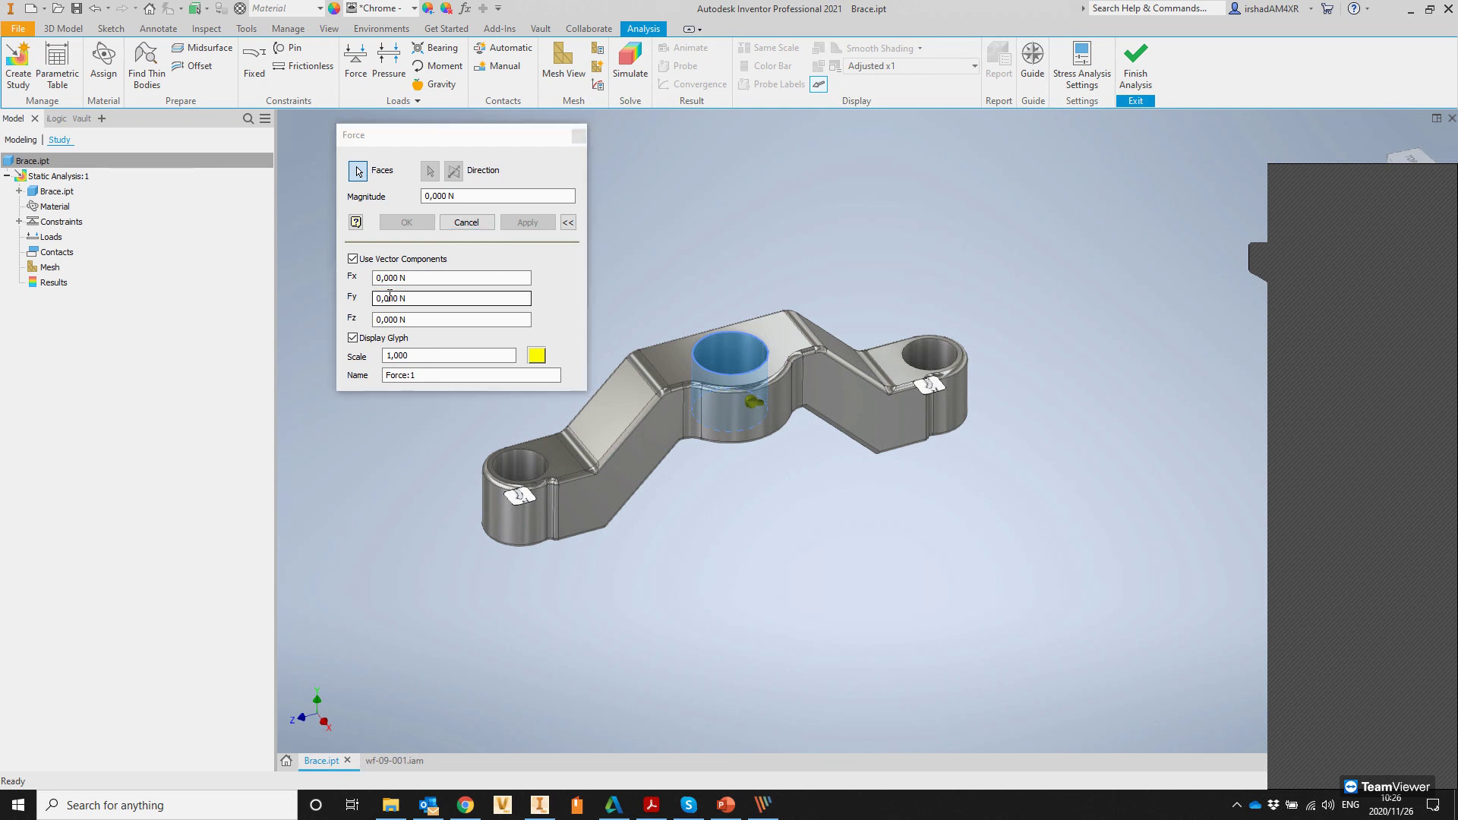
{"action": "left_click", "coordinate": [579, 137]}
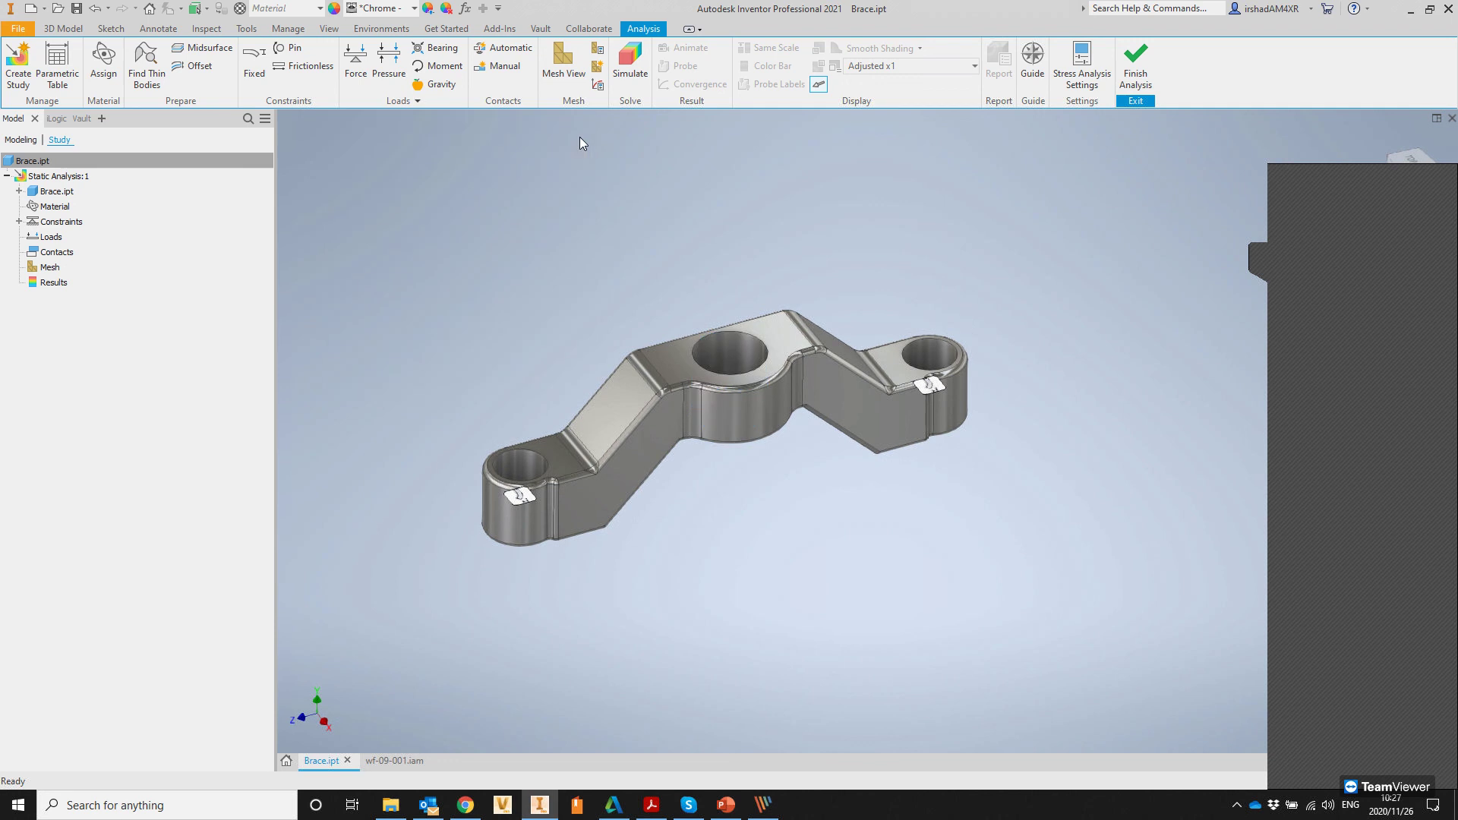
Step: Finish the stress analysis to return to part modeling, and collapse the TeamViewer side panel
{"action": "left_click", "coordinate": [1136, 74]}
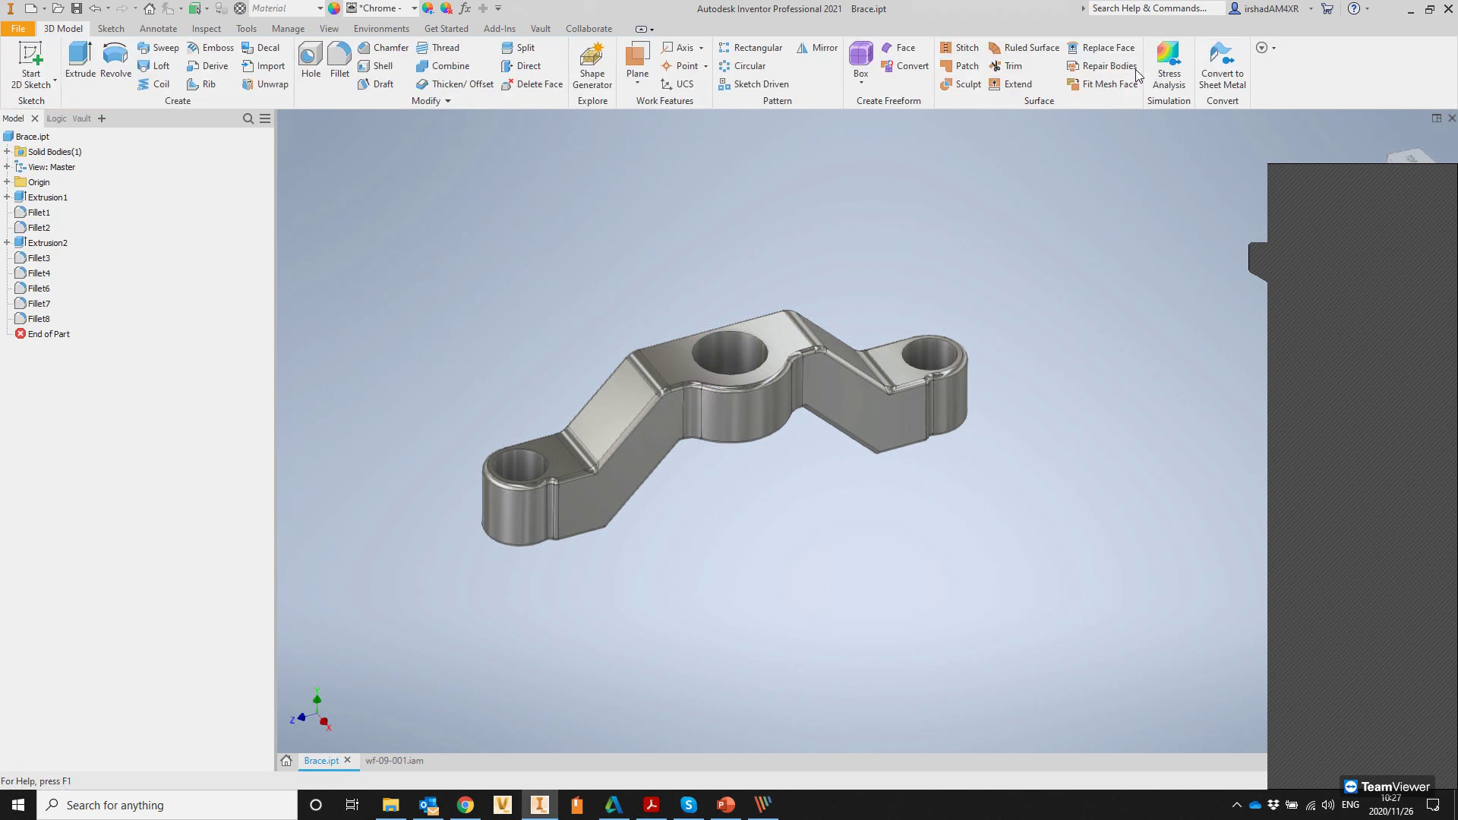
{"action": "double_click", "coordinate": [1011, 7]}
{"action": "left_click_drag", "start_coordinate": [1011, 7], "coordinate": [730, 562]}
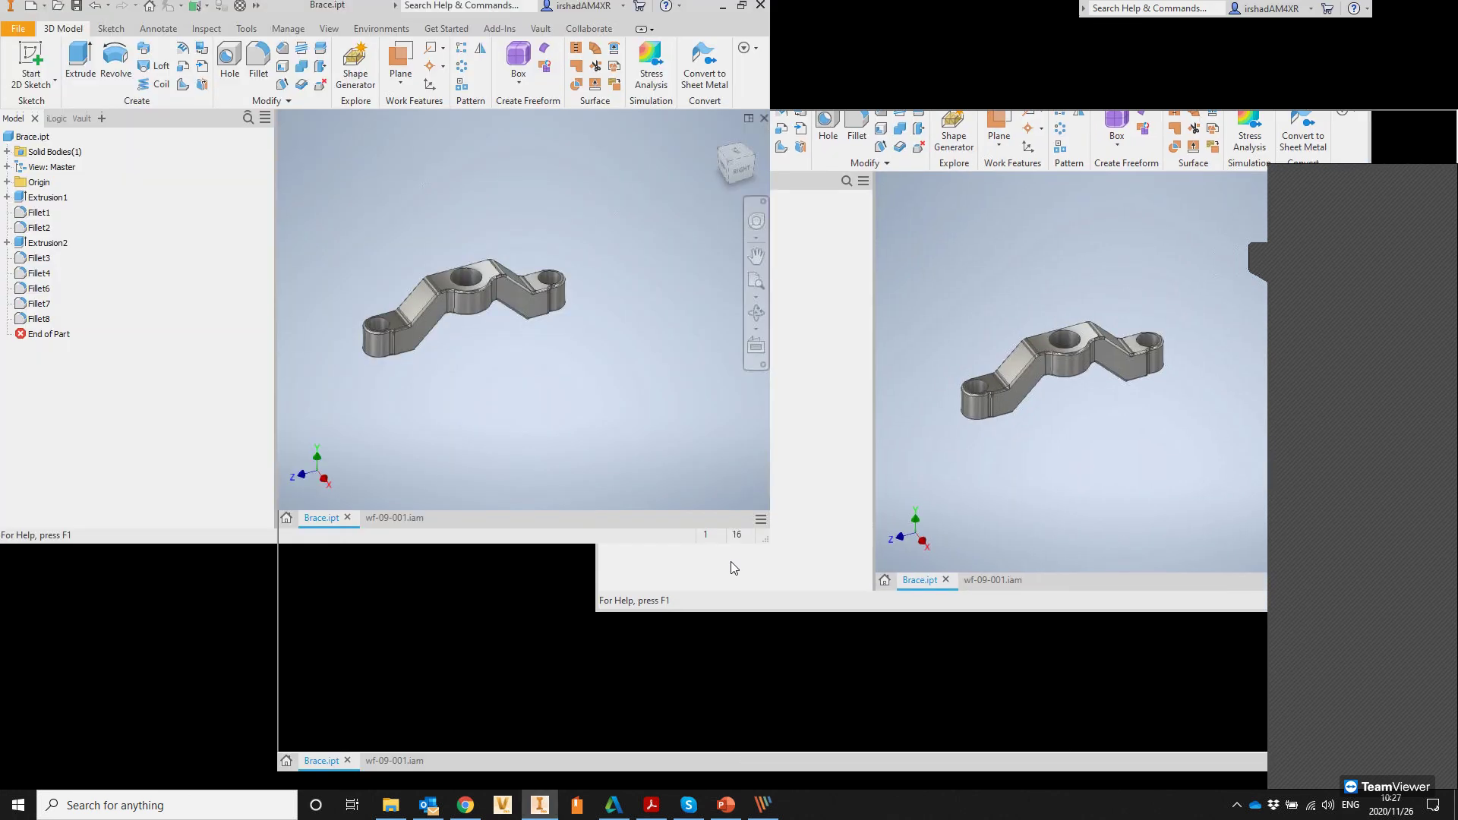
{"action": "mouse_move", "coordinate": [773, 812]}
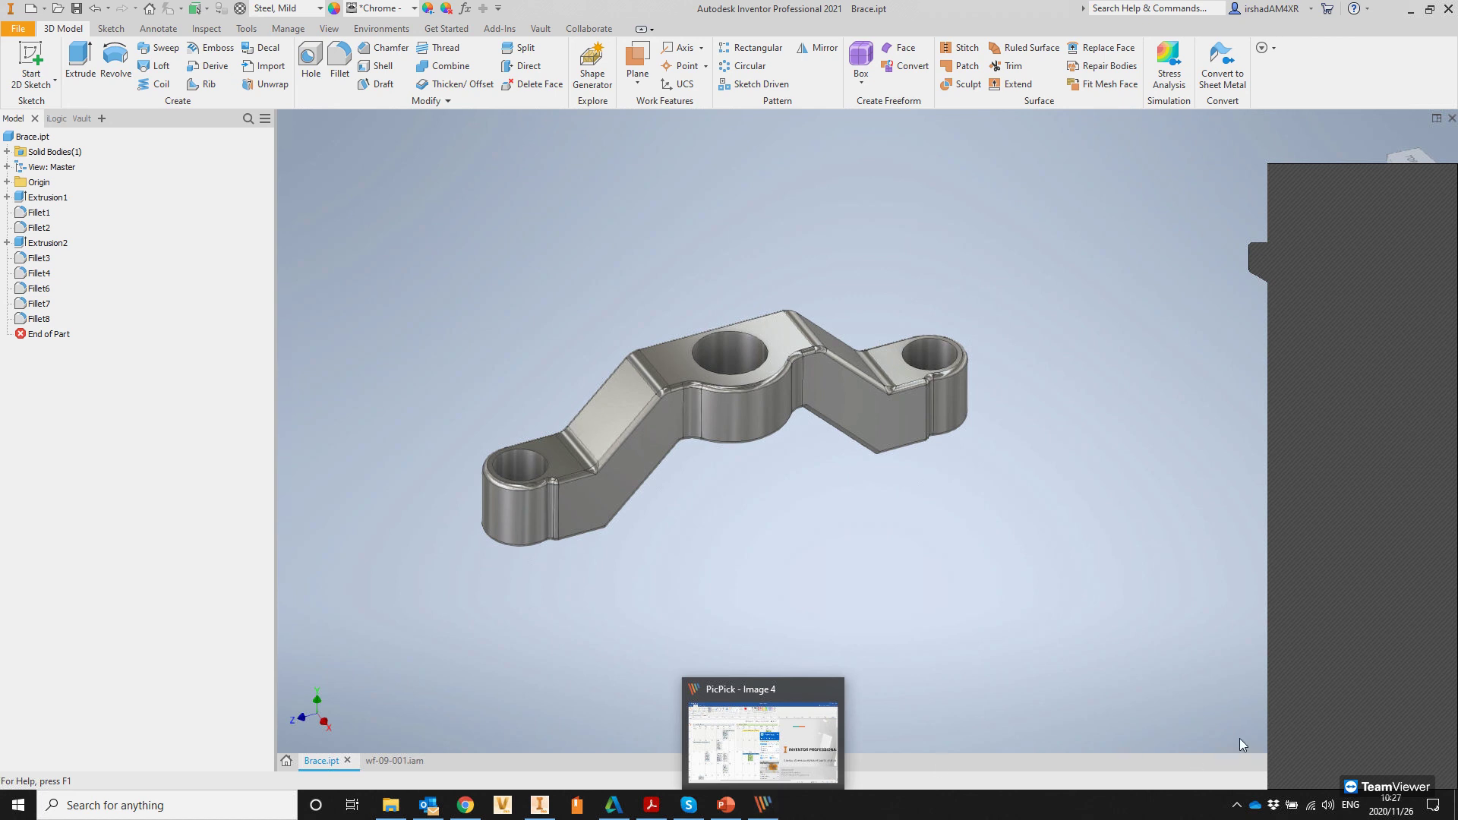
{"action": "left_click", "coordinate": [1257, 262]}
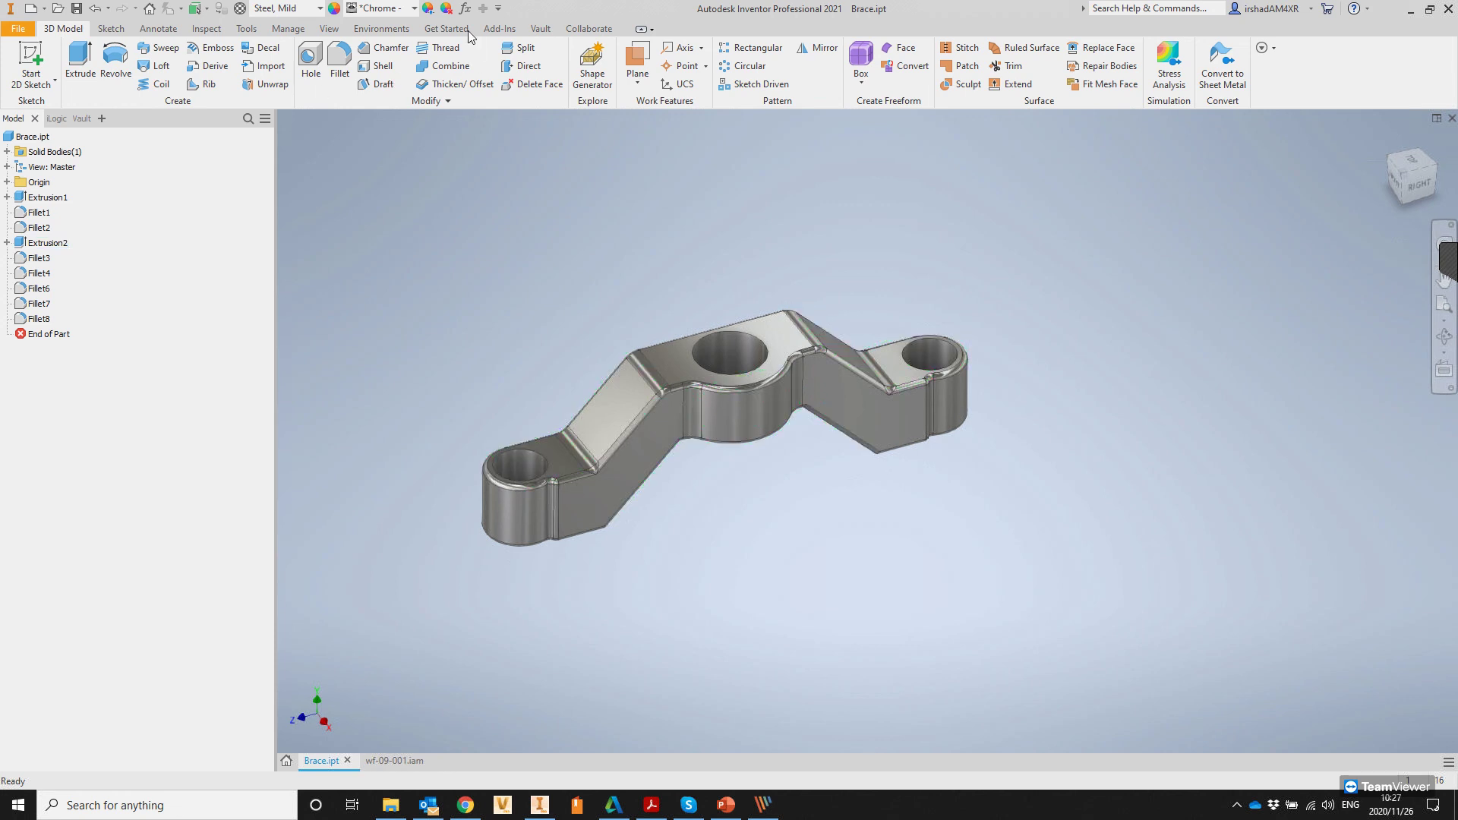
Step: Reopen Stress Analysis, try again to define a vector-component force on the central hole's inner face, and cancel it
{"action": "left_click", "coordinate": [405, 30]}
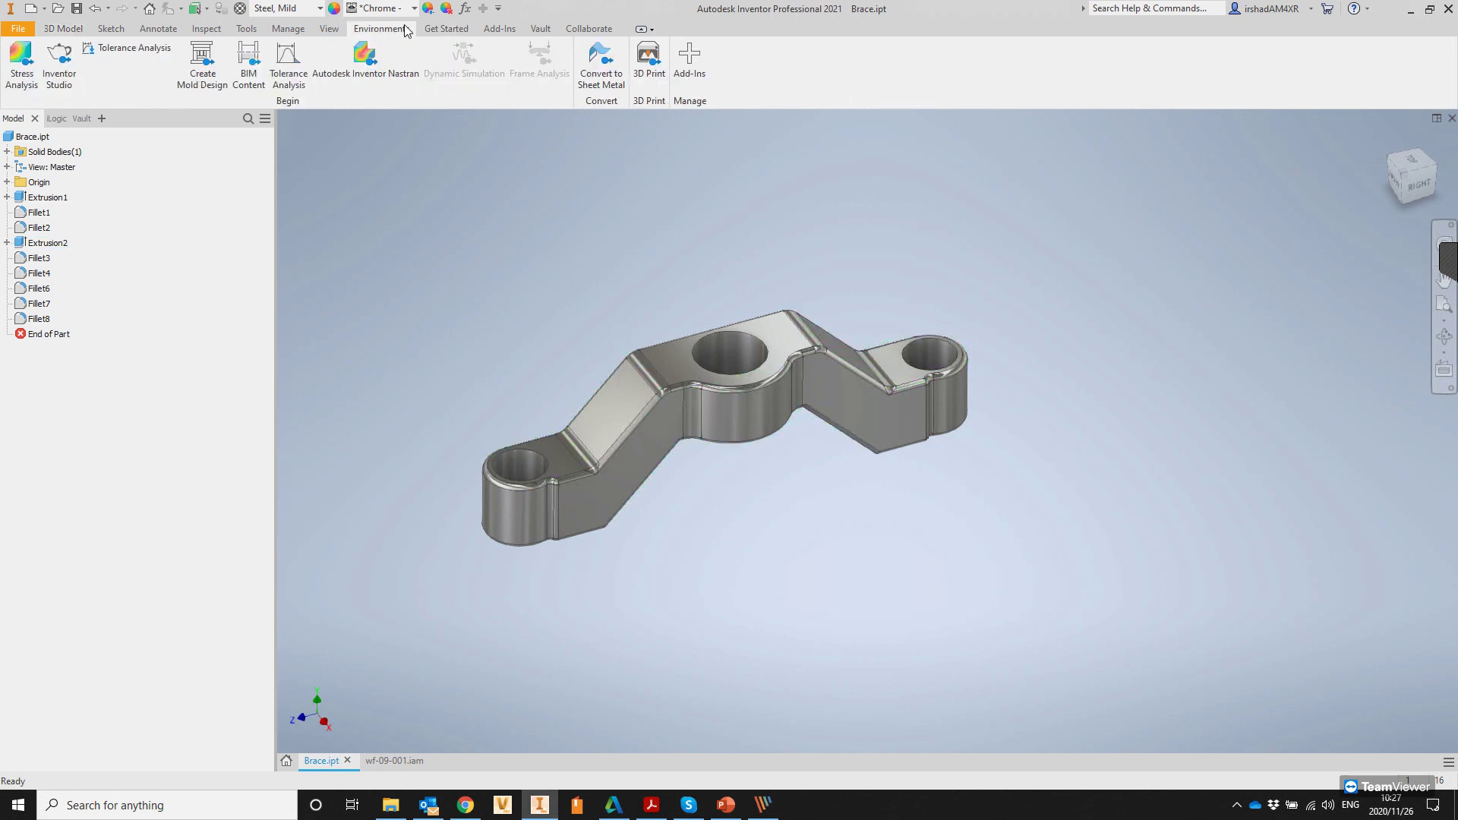
{"action": "left_click", "coordinate": [21, 64]}
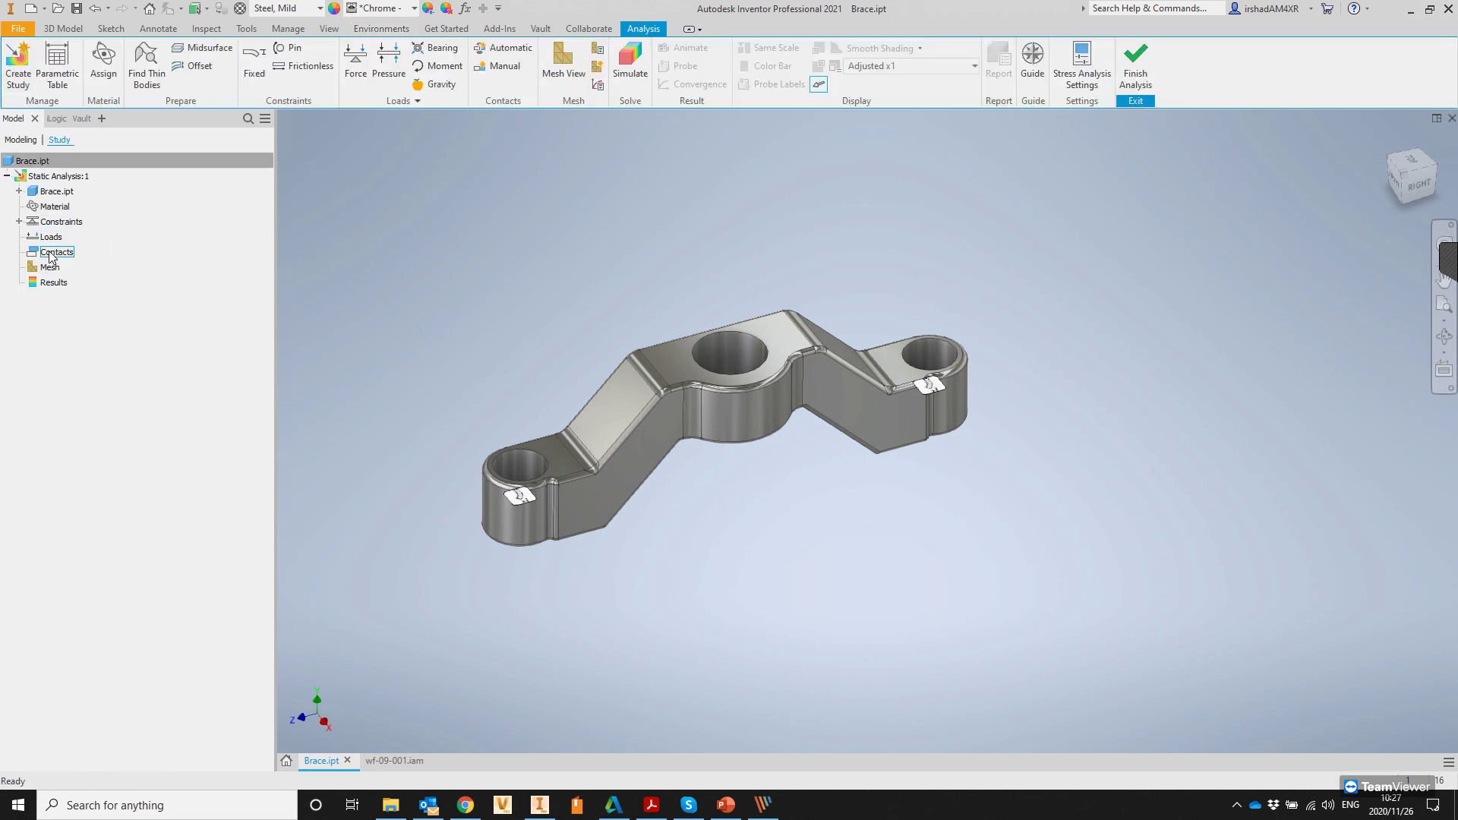
{"action": "left_click", "coordinate": [367, 70]}
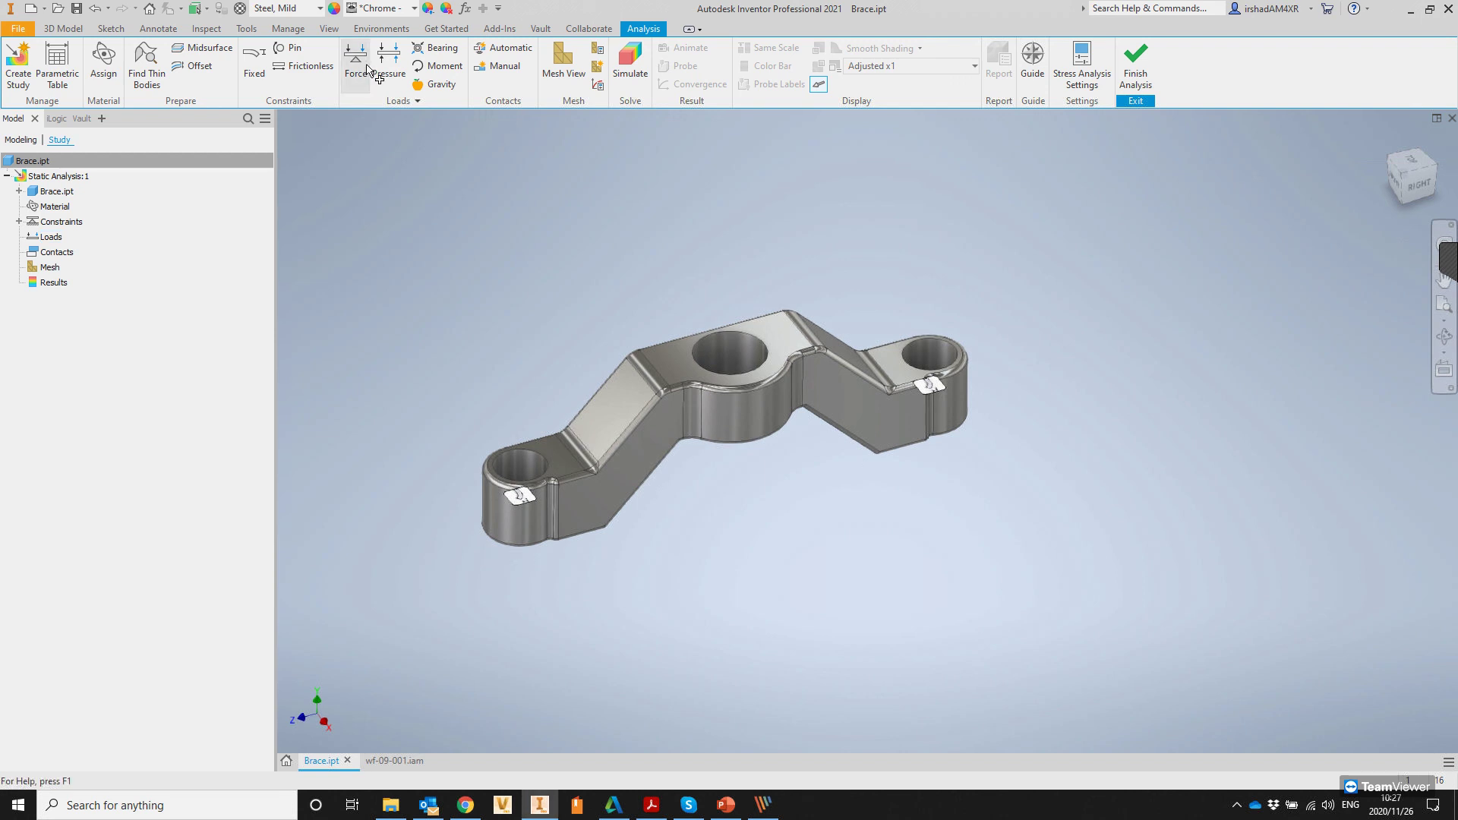
{"action": "left_click", "coordinate": [710, 365]}
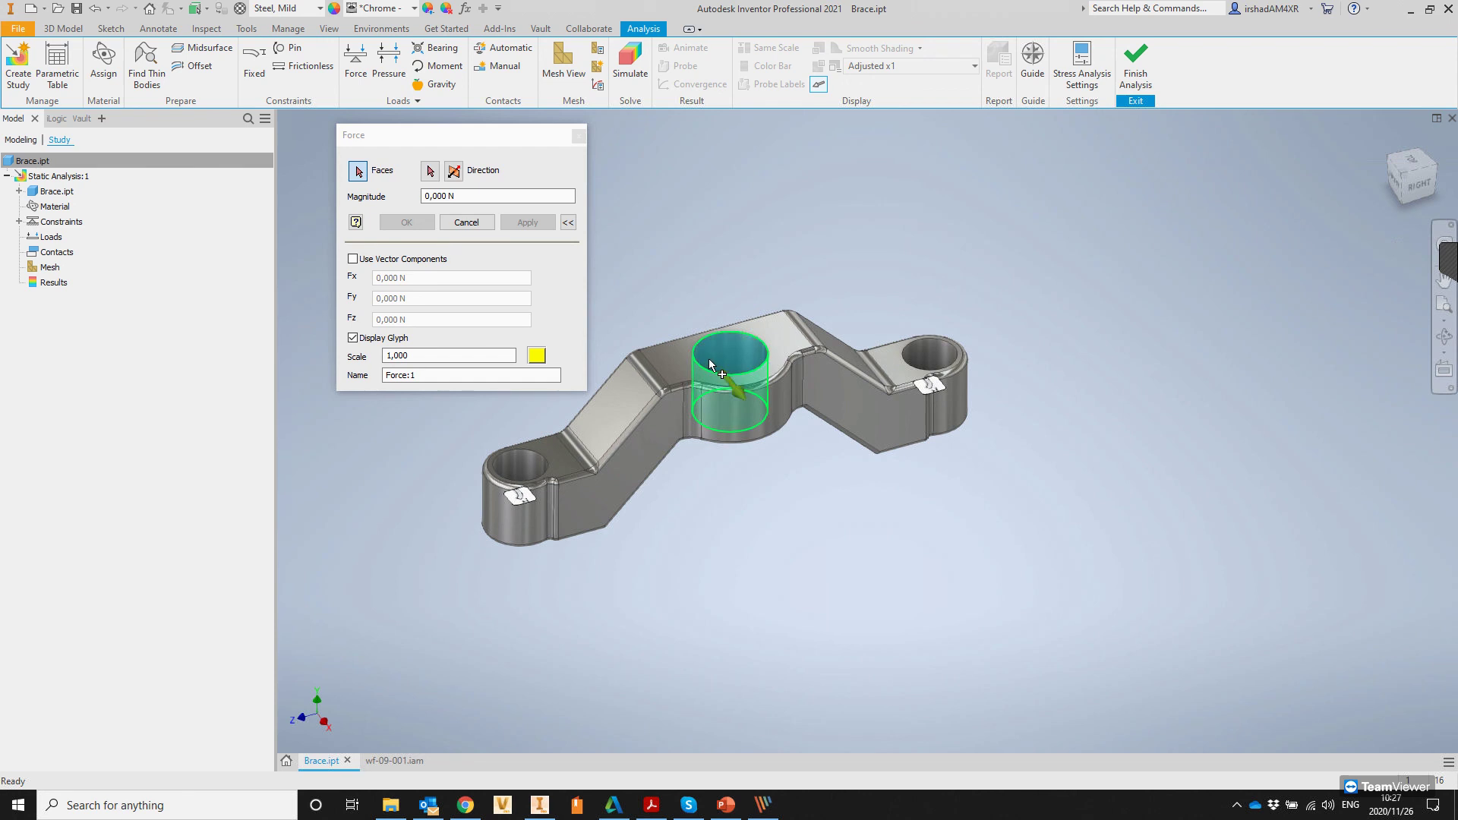
{"action": "left_click", "coordinate": [353, 259]}
{"action": "left_click", "coordinate": [427, 298]}
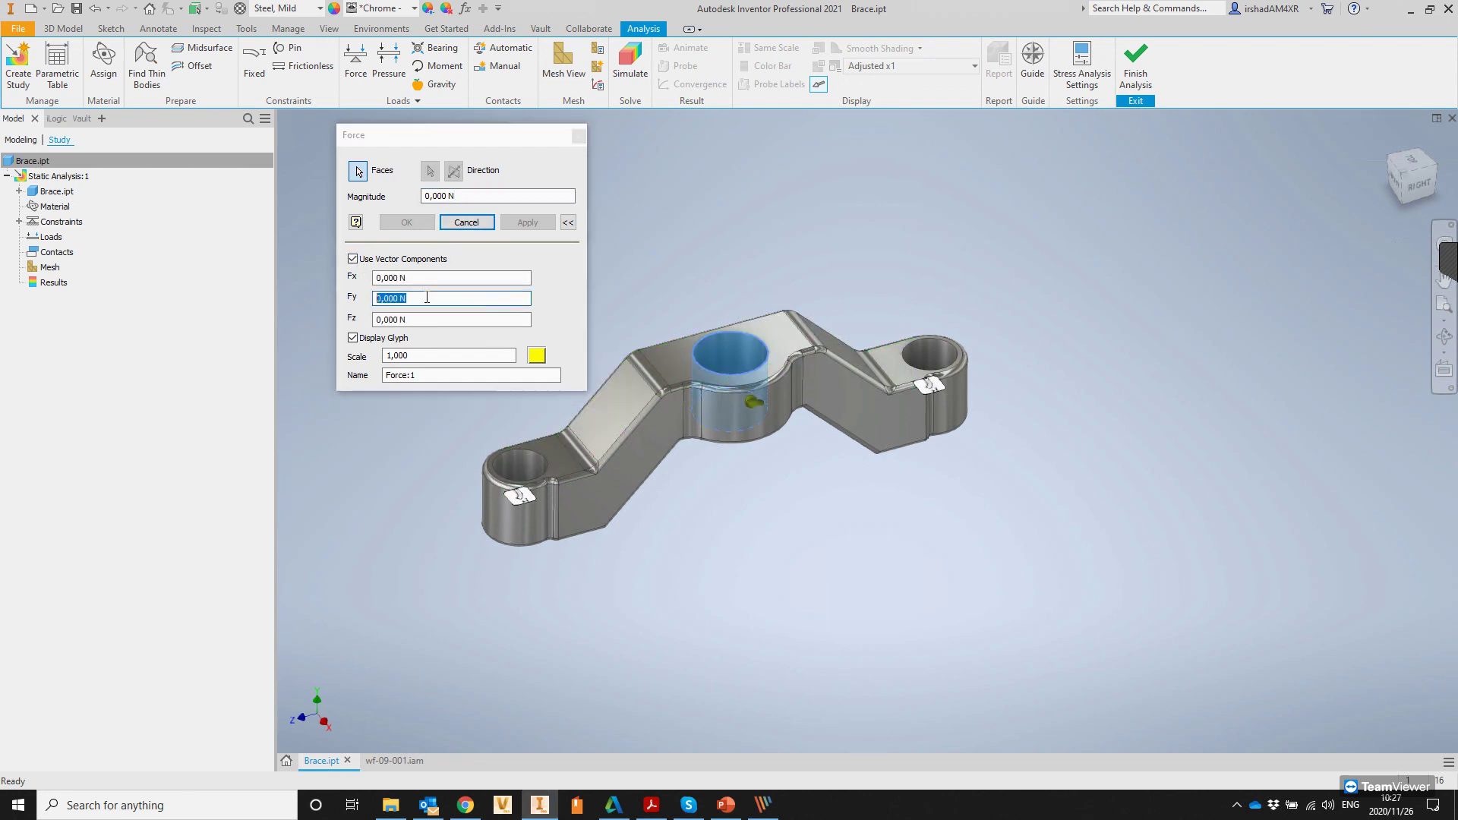
{"action": "left_click", "coordinate": [464, 196]}
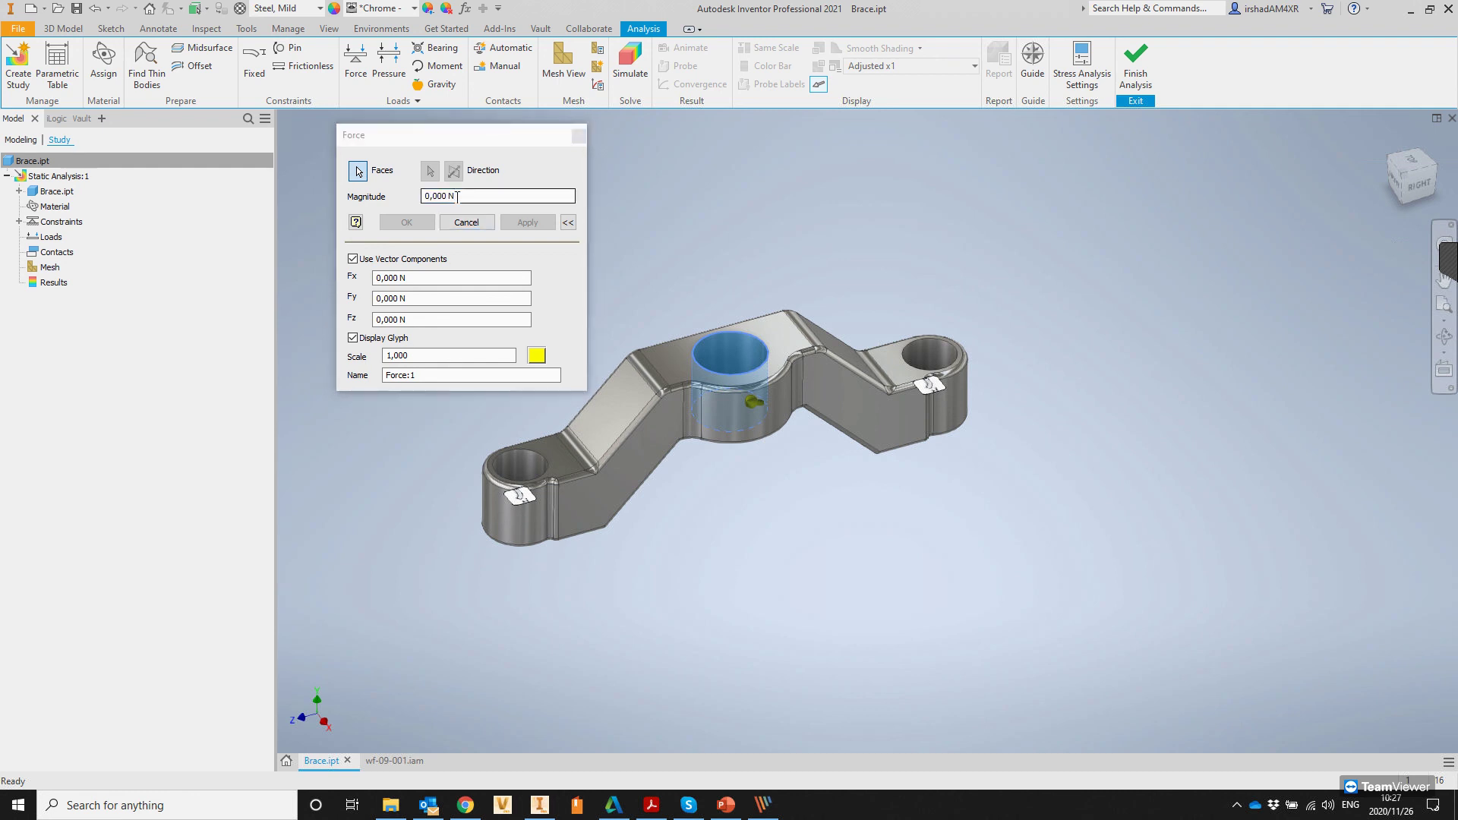
{"action": "left_click", "coordinate": [483, 223]}
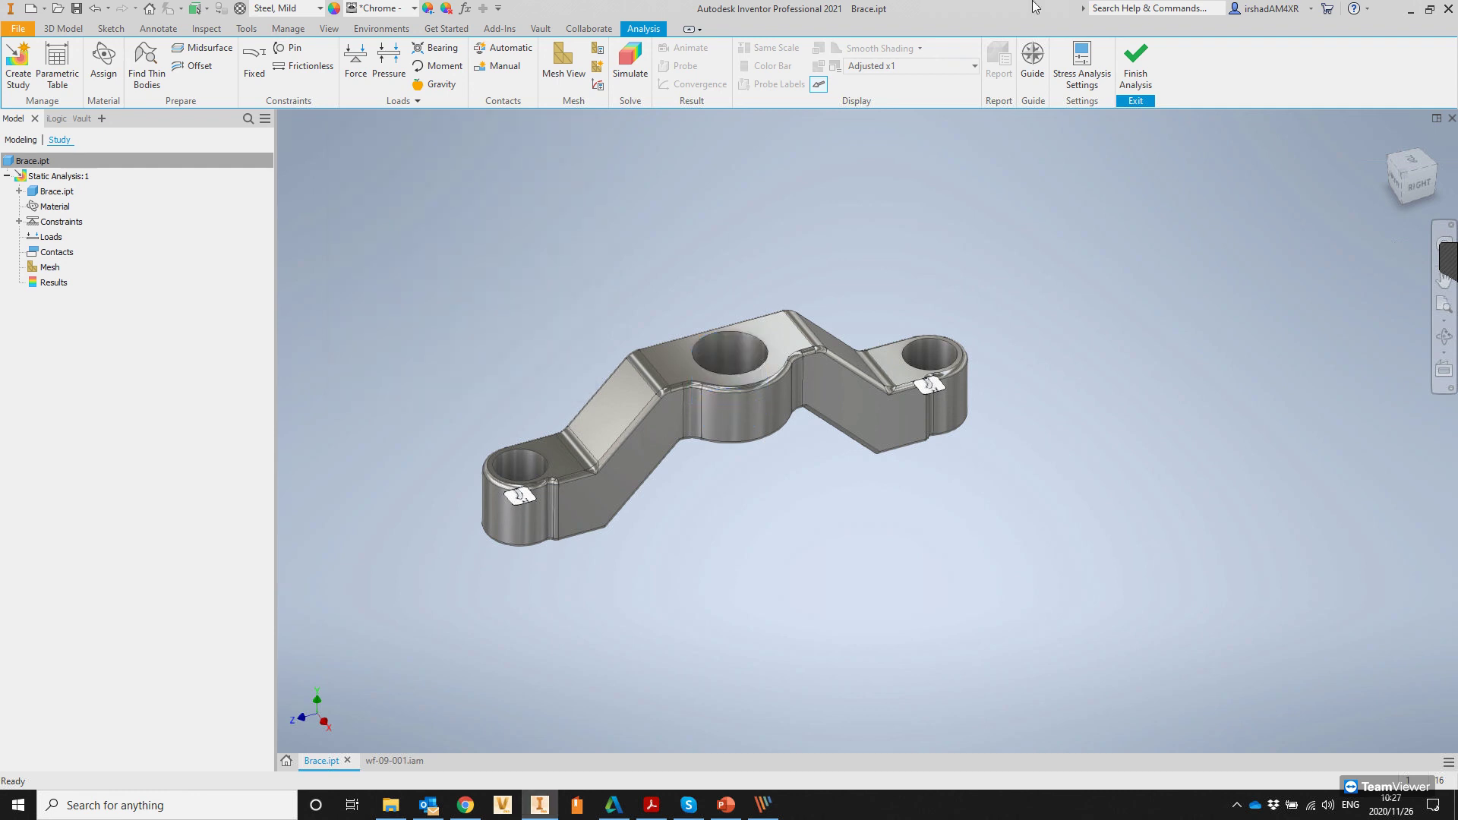
Step: Close Inventor together with its open documents, and expand the TeamViewer side panel
{"action": "left_click", "coordinate": [1448, 10]}
{"action": "left_click", "coordinate": [673, 433]}
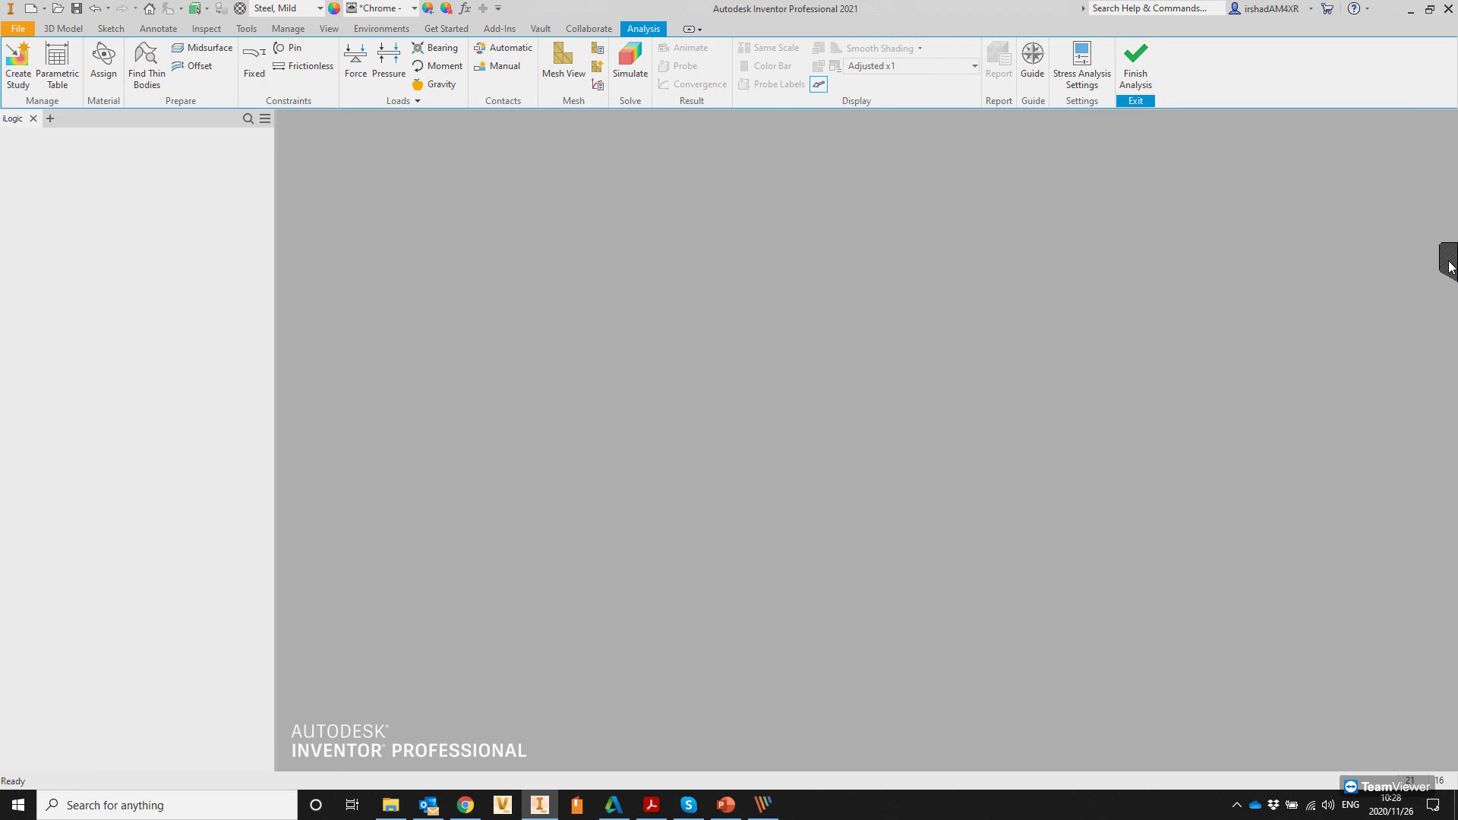
{"action": "left_click", "coordinate": [1449, 266]}
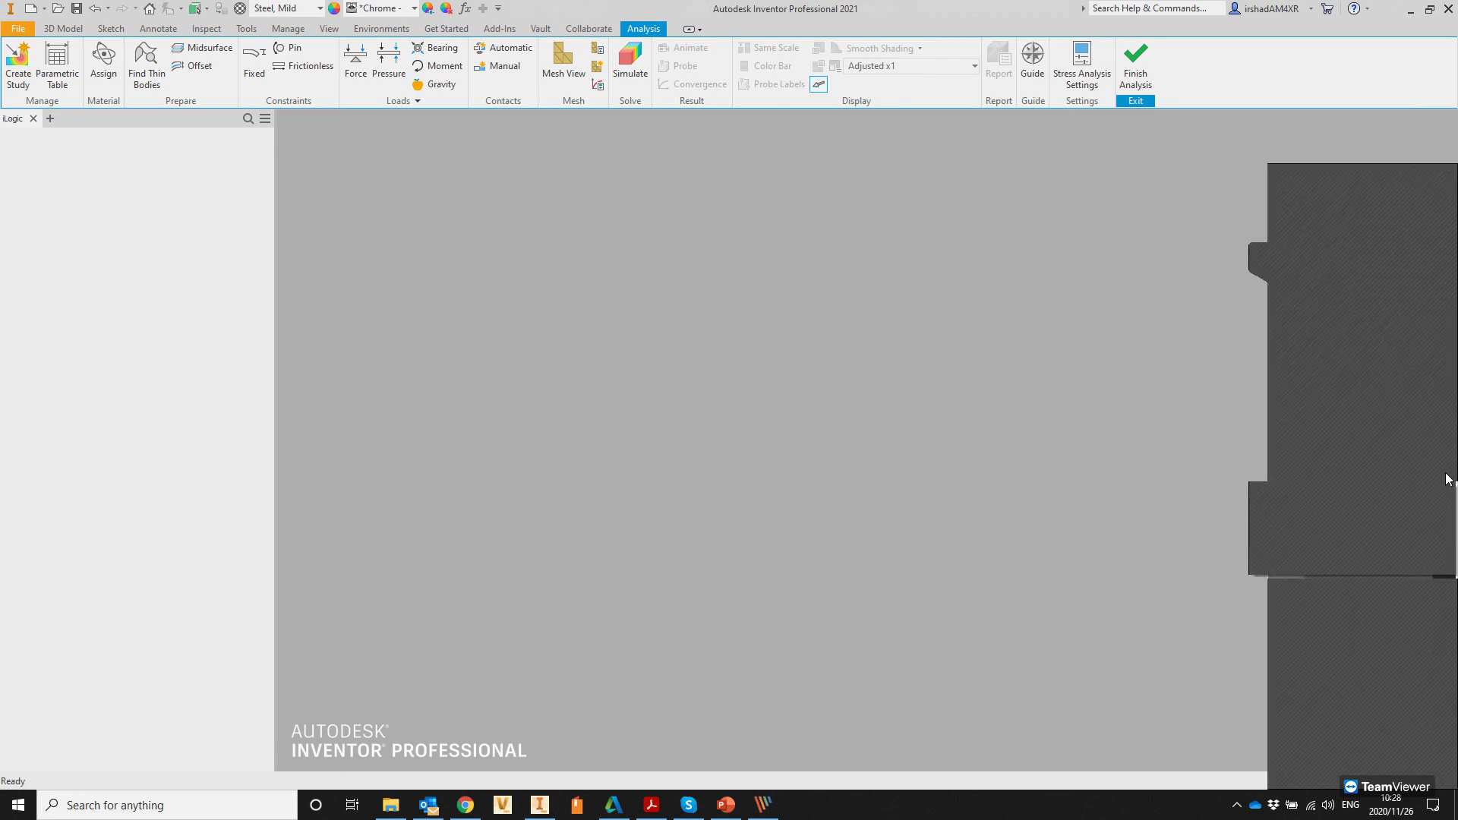